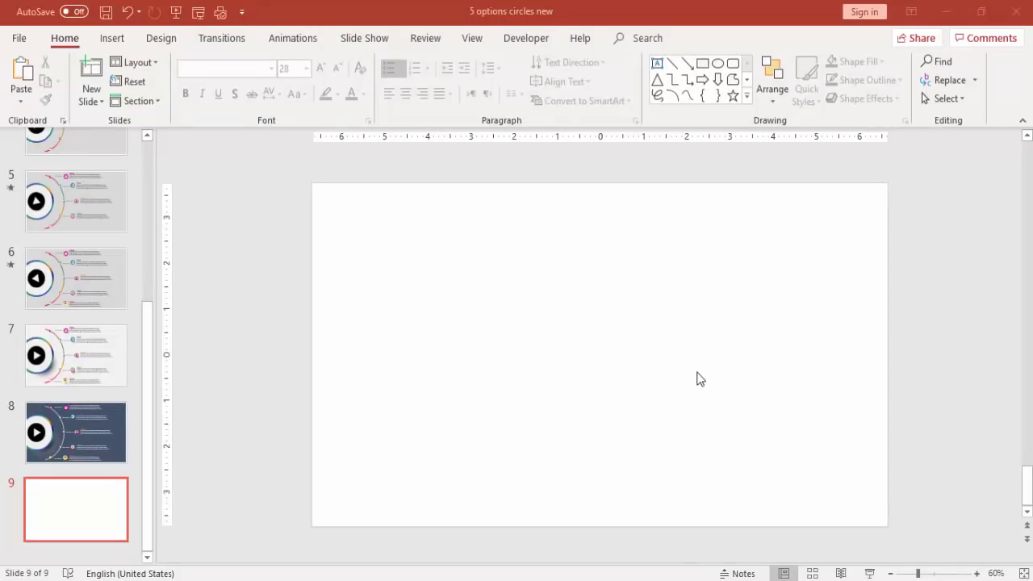
# Turn on the slide guides and draw a large oval circle on slide 9.
pyautogui.click(479, 38)
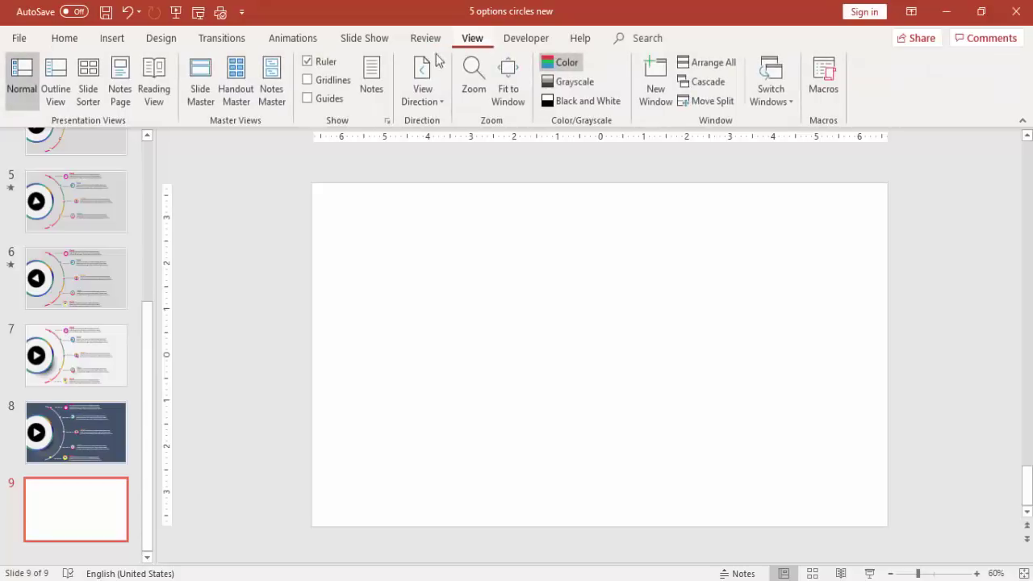
pyautogui.click(328, 100)
pyautogui.click(111, 39)
pyautogui.click(243, 98)
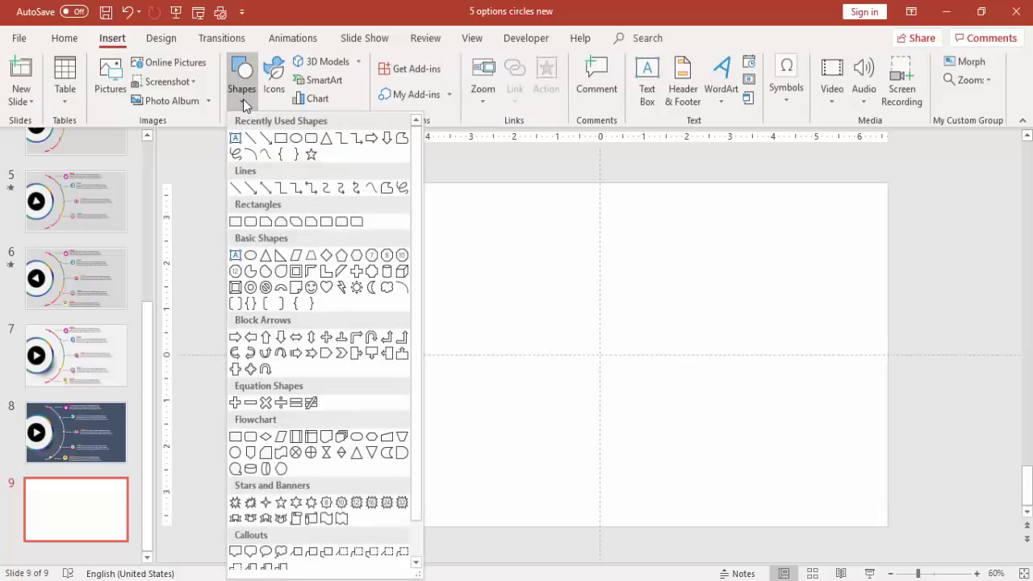
pyautogui.click(251, 256)
pyautogui.moveTo(326, 262); pyautogui.dragTo(485, 475)
# Centre the circle vertically and shift it left so it juts past the slide edge.
pyautogui.click(854, 65)
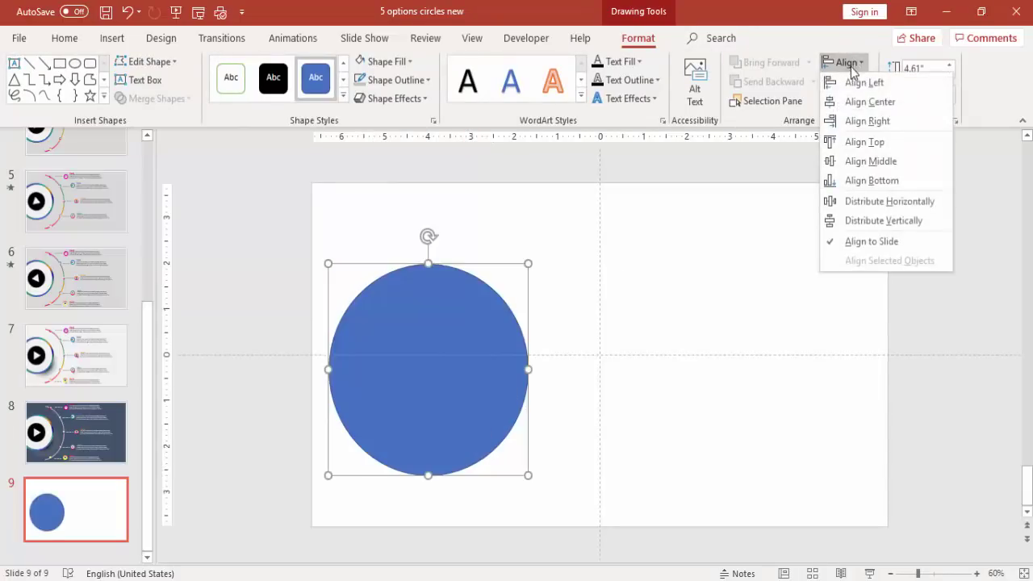
pyautogui.click(862, 102)
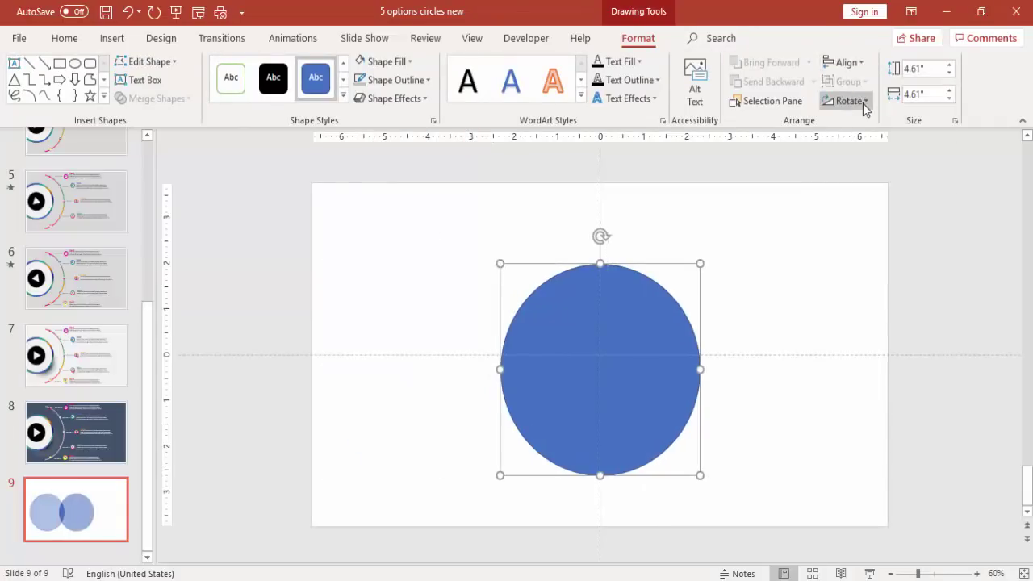
pyautogui.click(843, 63)
pyautogui.click(861, 182)
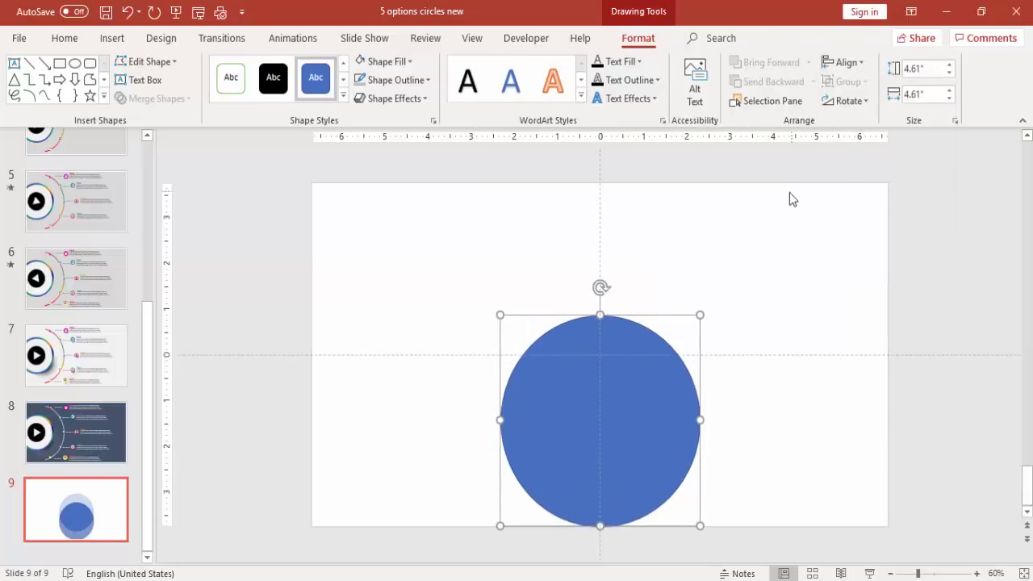
pyautogui.click(849, 63)
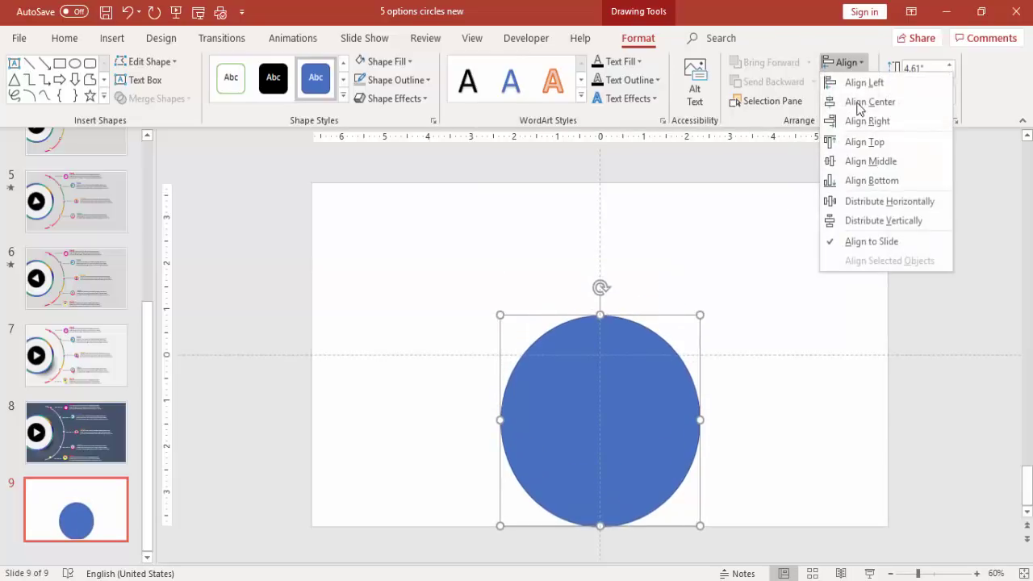
pyautogui.click(862, 159)
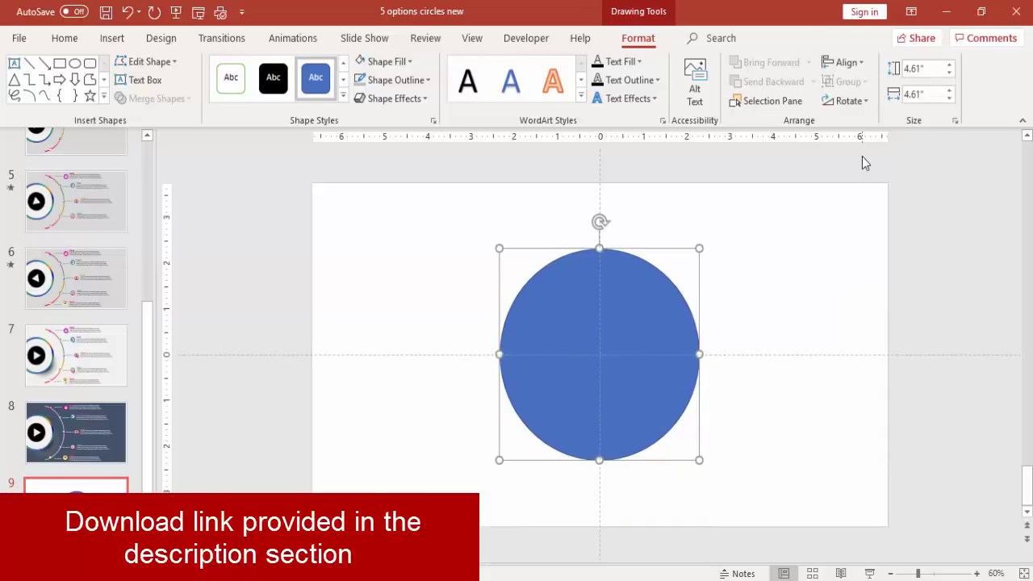
pyautogui.press('Left')
pyautogui.press('Left')
pyautogui.press('Left')
pyautogui.press('Left')
pyautogui.press('Left')
pyautogui.press('Left')
pyautogui.press('Left')
pyautogui.press('Left')
pyautogui.press('Left')
pyautogui.press('Left')
pyautogui.press('Left')
pyautogui.press('Left')
pyautogui.press('Left')
pyautogui.press('Left')
pyautogui.press('Left')
pyautogui.press('Left')
pyautogui.press('Left')
pyautogui.press('Left')
pyautogui.press('Left')
pyautogui.press('Left')
pyautogui.press('Left')
pyautogui.press('Left')
pyautogui.press('Left')
pyautogui.press('Left')
pyautogui.press('Left')
pyautogui.press('Left')
pyautogui.press('Left')
pyautogui.press('Left')
pyautogui.press('Left')
pyautogui.press('Left')
pyautogui.press('Left')
pyautogui.press('Left')
pyautogui.press('Left')
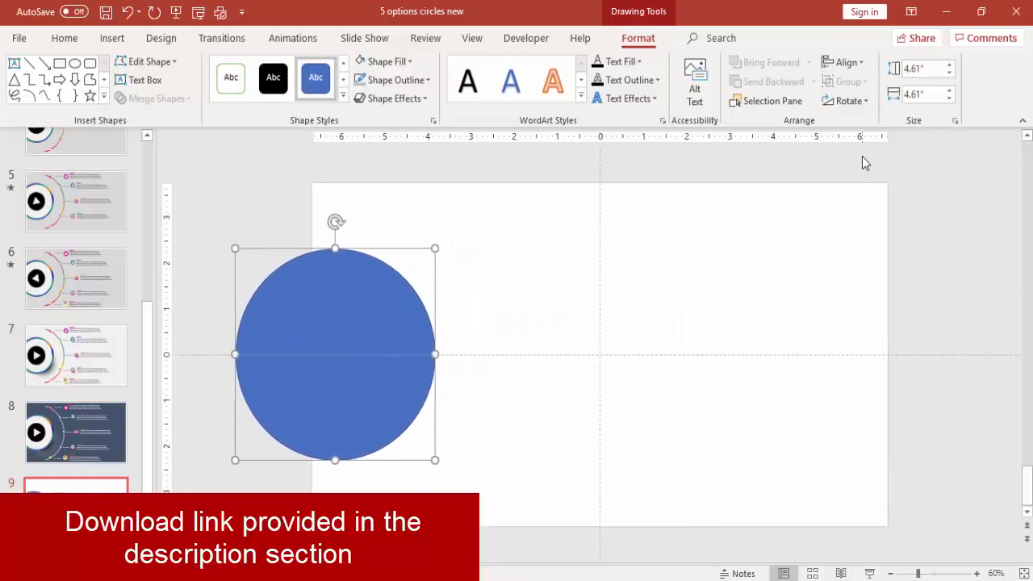
pyautogui.press('Right')
pyautogui.press('Right')
pyautogui.press('Right')
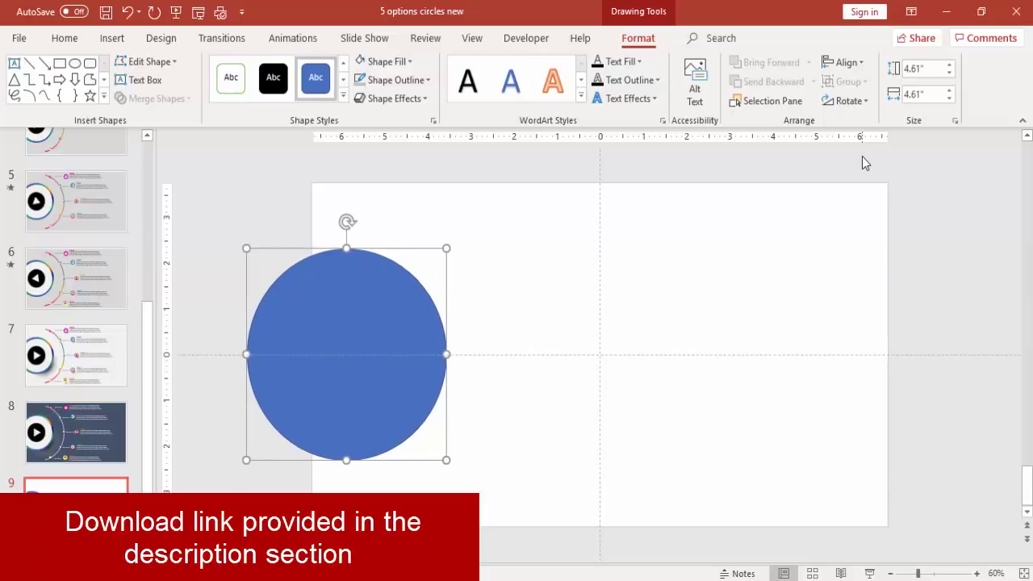
# Remove the blue circle's outline.
pyautogui.click(425, 81)
pyautogui.click(401, 254)
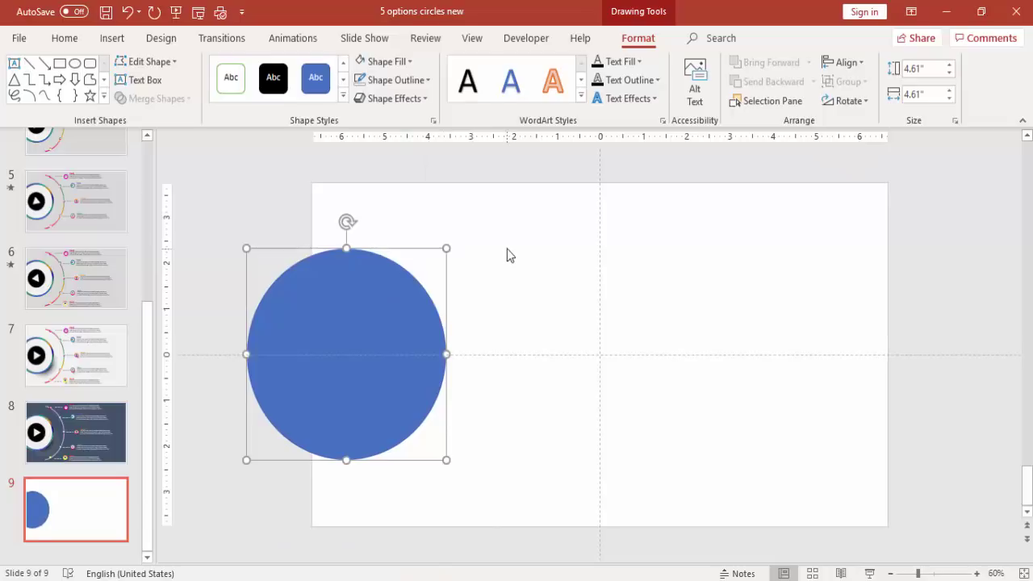
pyautogui.click(507, 254)
# Draw a tall rectangle crossing the circle.
pyautogui.click(112, 39)
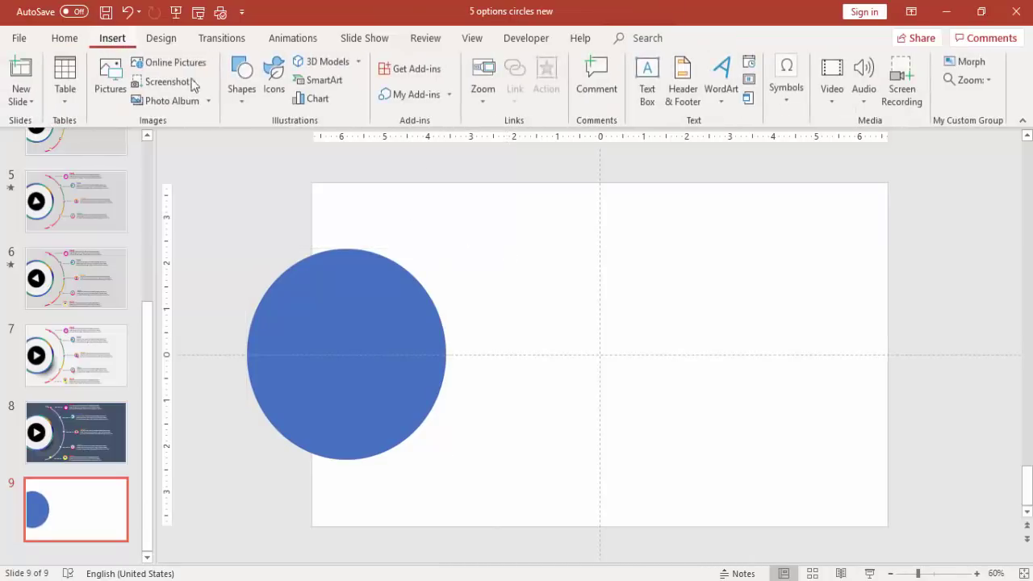
pyautogui.click(242, 81)
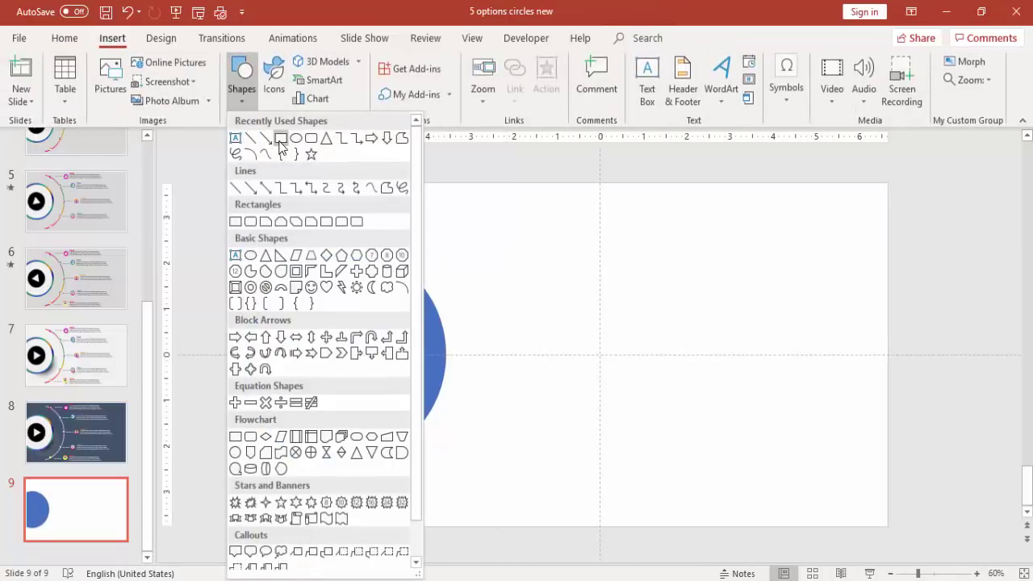
pyautogui.click(235, 222)
pyautogui.moveTo(369, 190); pyautogui.dragTo(414, 518)
# Give the rectangle 62% fill transparency and no outline.
pyautogui.rightClick(405, 282)
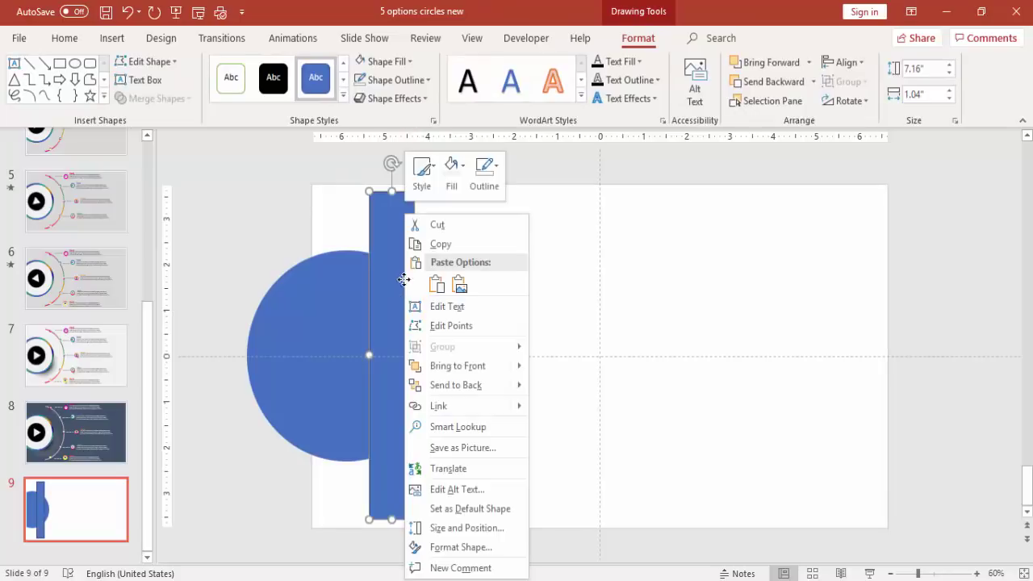
pyautogui.click(478, 547)
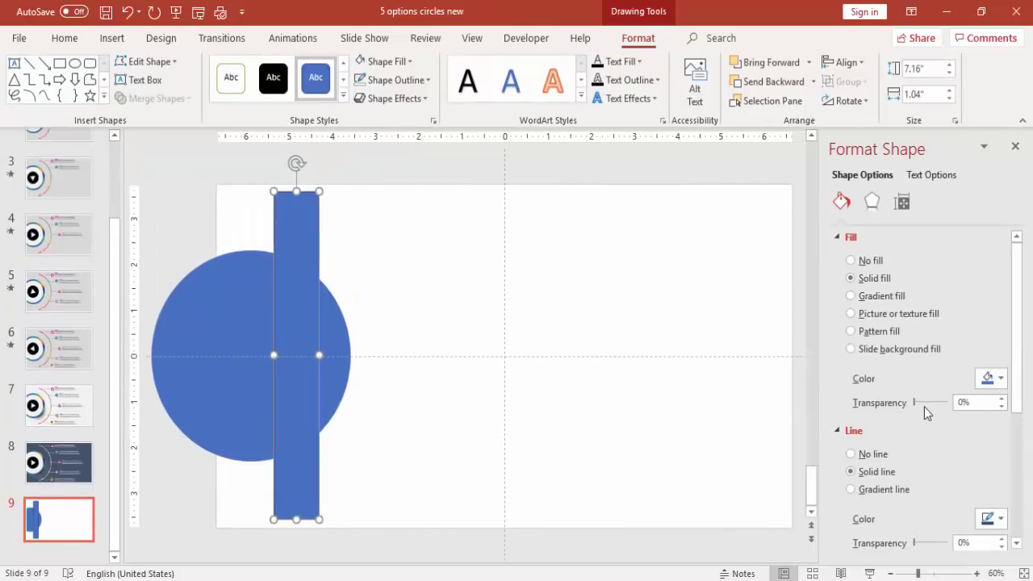
pyautogui.moveTo(916, 408); pyautogui.dragTo(934, 406)
pyautogui.click(426, 80)
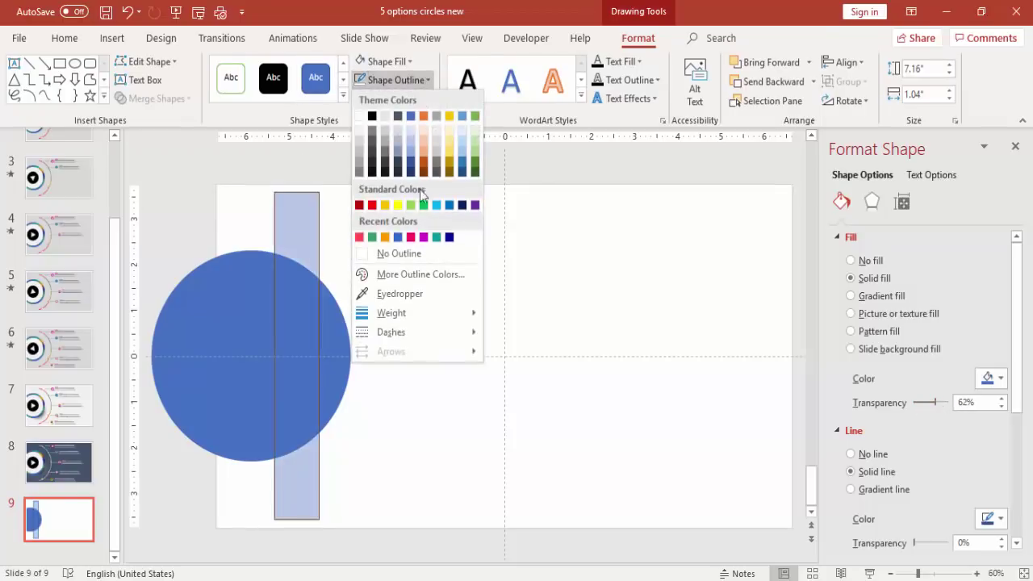
pyautogui.click(417, 253)
pyautogui.click(346, 152)
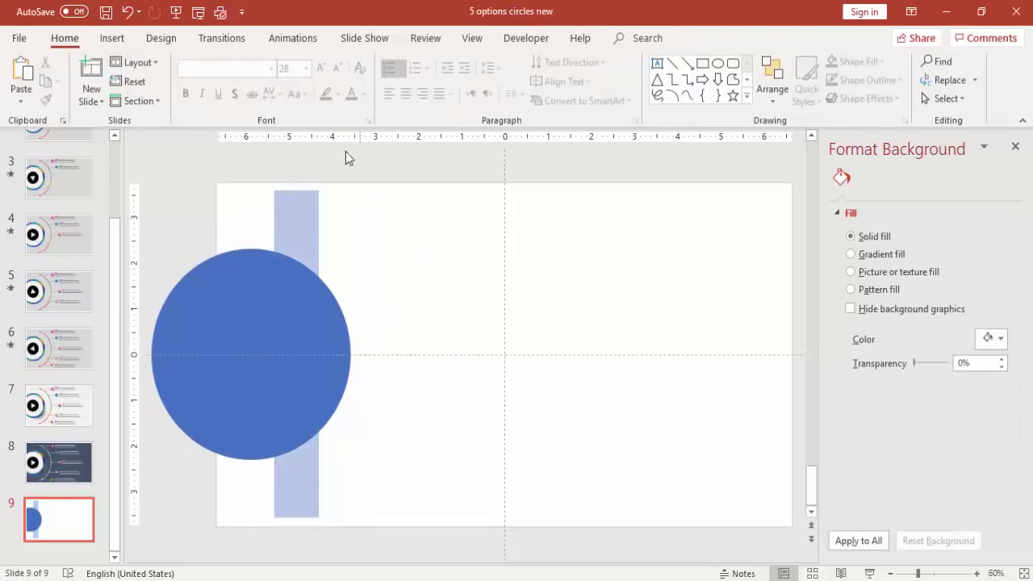
# Draw an arc shape and extend its sweep, placing it beside the circle.
pyautogui.click(121, 41)
pyautogui.click(244, 101)
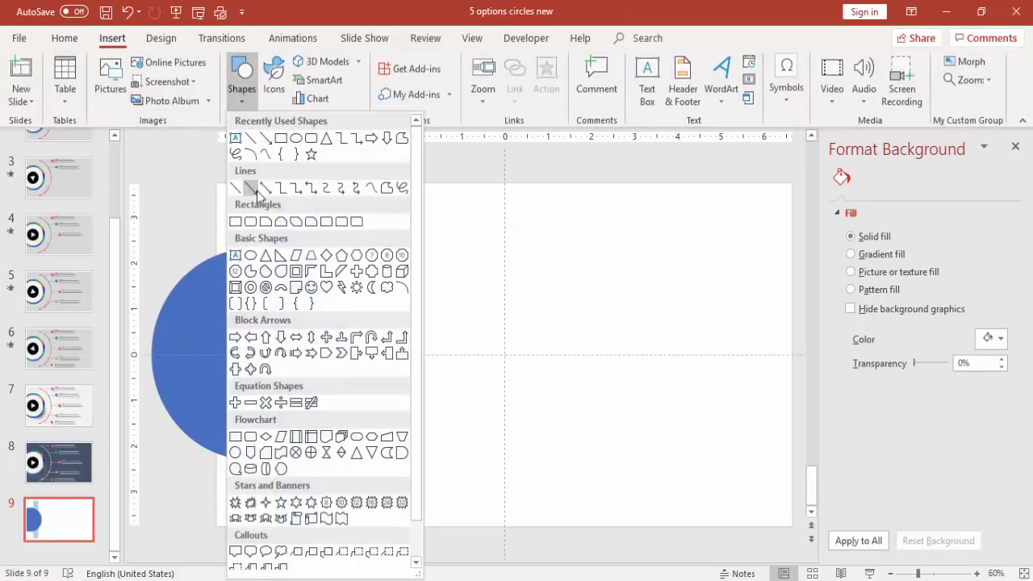
pyautogui.click(404, 293)
pyautogui.moveTo(374, 203); pyautogui.dragTo(534, 487)
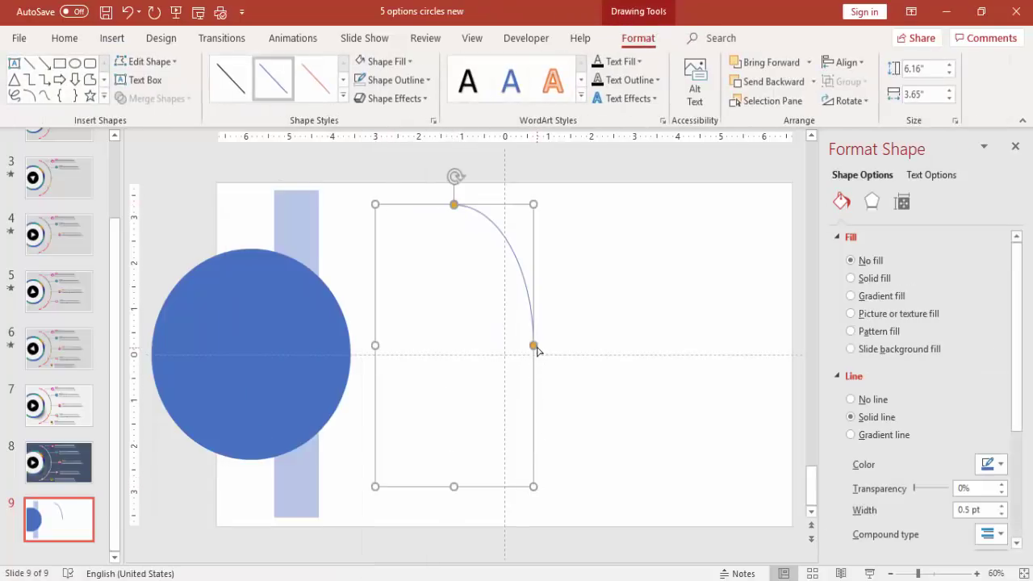
pyautogui.moveTo(535, 348); pyautogui.dragTo(463, 480)
pyautogui.moveTo(531, 321); pyautogui.dragTo(399, 315)
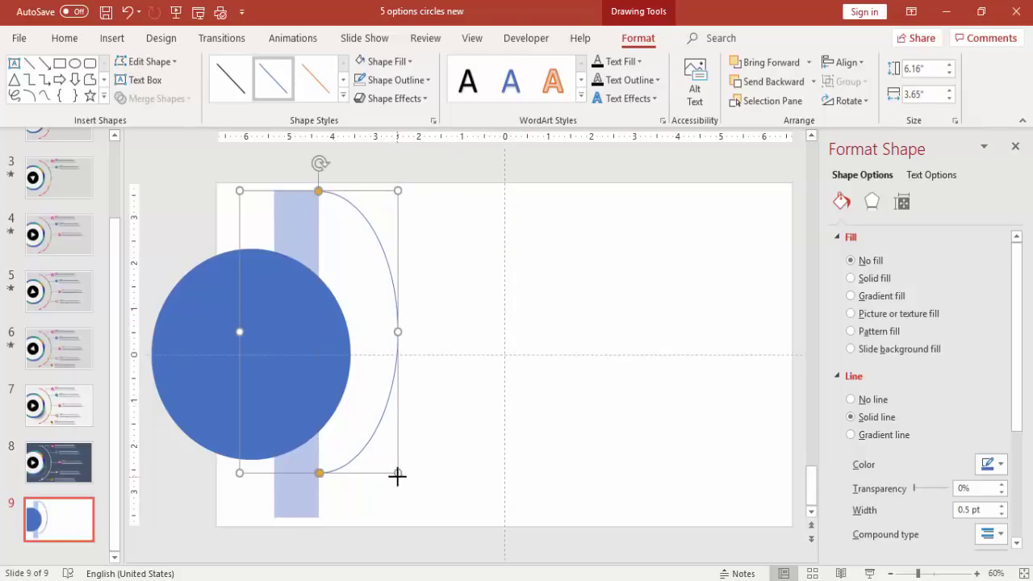
pyautogui.moveTo(398, 474); pyautogui.dragTo(401, 502)
# Adjust the arc's end points and size it to 4.61 inches around the circle's right side.
pyautogui.moveTo(323, 196); pyautogui.dragTo(340, 204)
pyautogui.moveTo(321, 502); pyautogui.dragTo(339, 506)
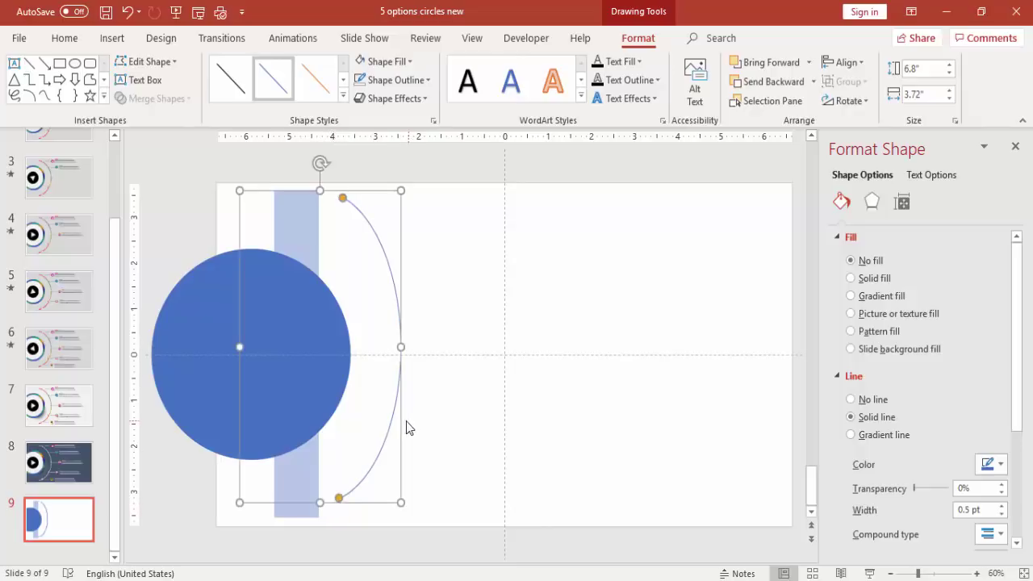
pyautogui.moveTo(402, 421); pyautogui.dragTo(386, 426)
pyautogui.moveTo(383, 358); pyautogui.dragTo(415, 359)
pyautogui.moveTo(408, 406); pyautogui.dragTo(394, 405)
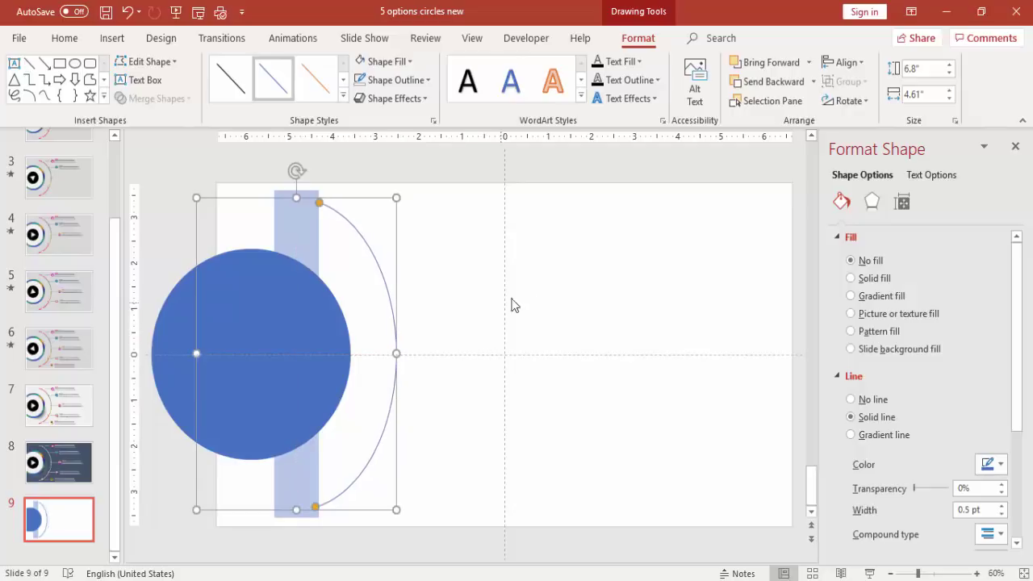
pyautogui.click(566, 315)
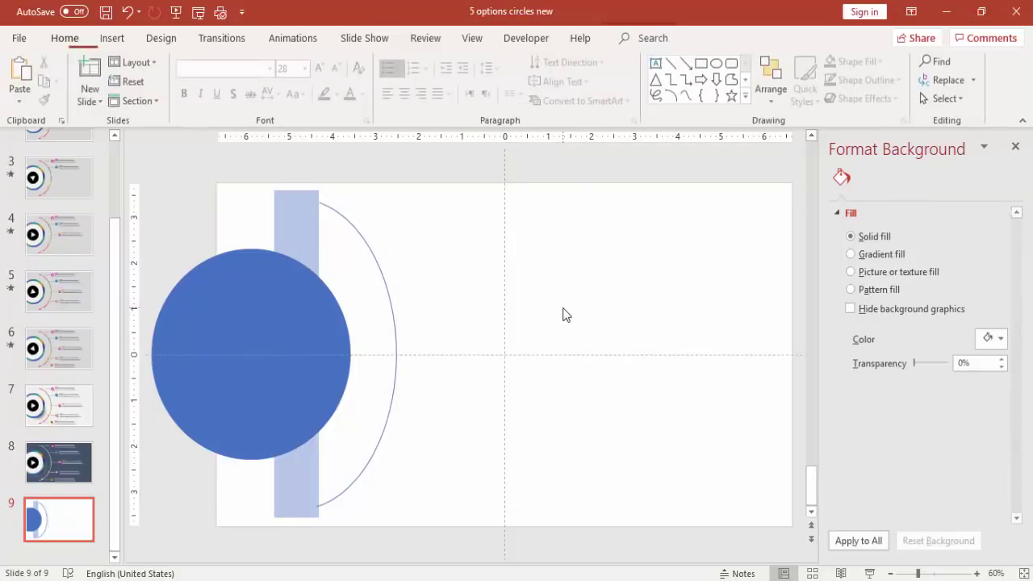
pyautogui.click(320, 507)
pyautogui.moveTo(315, 509); pyautogui.dragTo(320, 512)
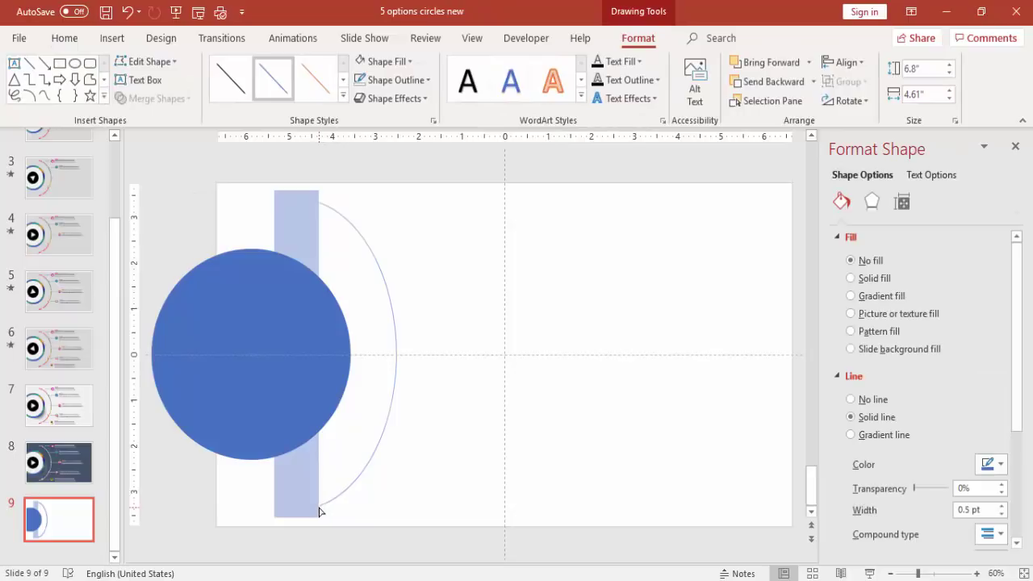
pyautogui.click(431, 486)
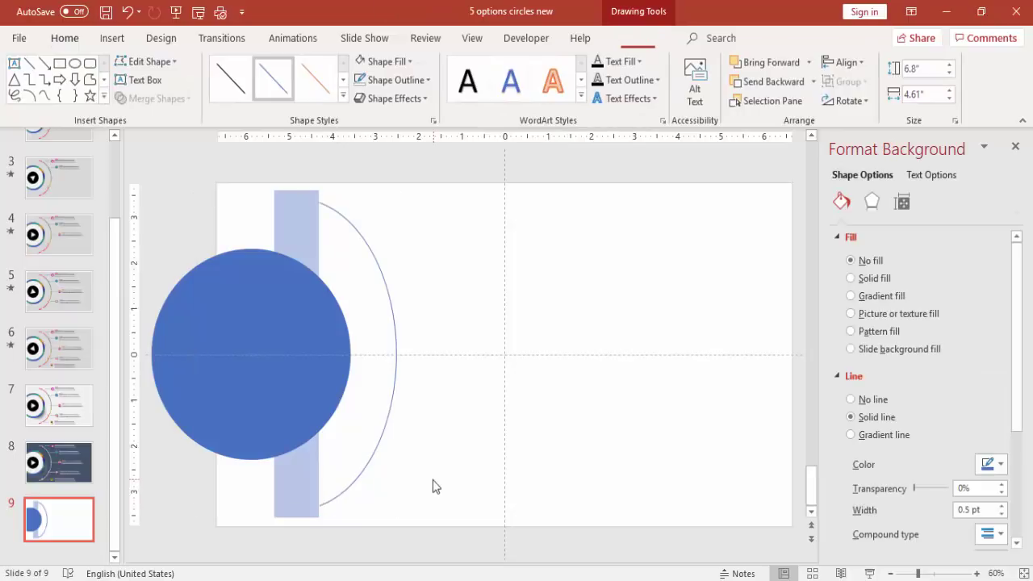
# Delete the transparent rectangle and nudge the arc slightly right into place.
pyautogui.click(295, 222)
pyautogui.press('Delete')
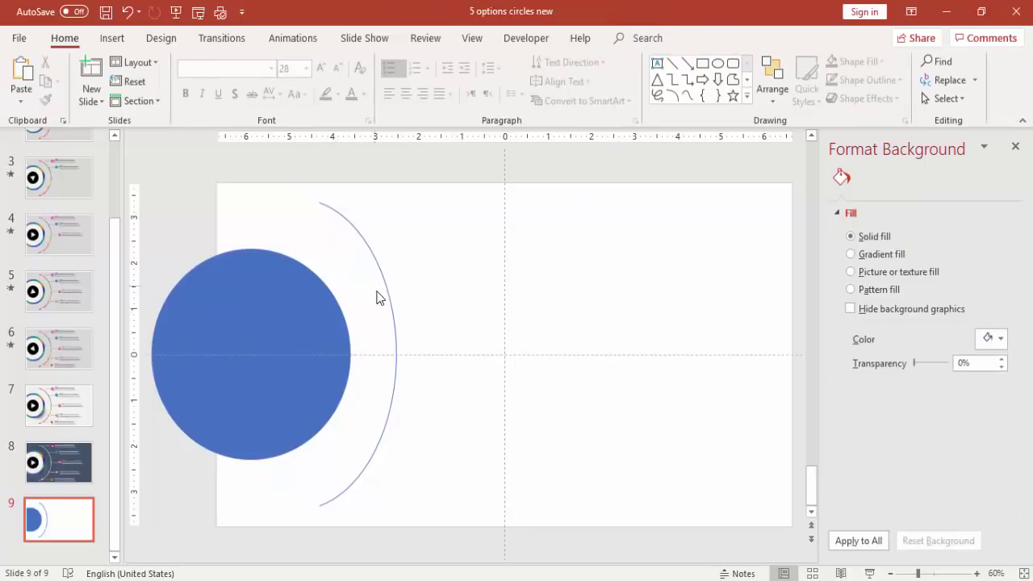
pyautogui.click(388, 290)
pyautogui.moveTo(396, 358); pyautogui.dragTo(415, 355)
pyautogui.click(466, 285)
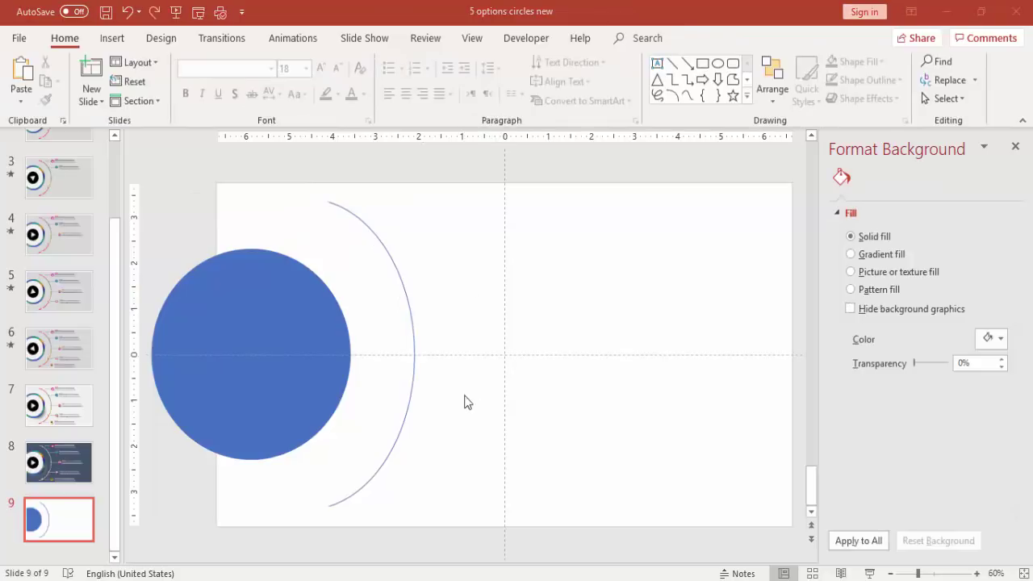
pyautogui.click(415, 356)
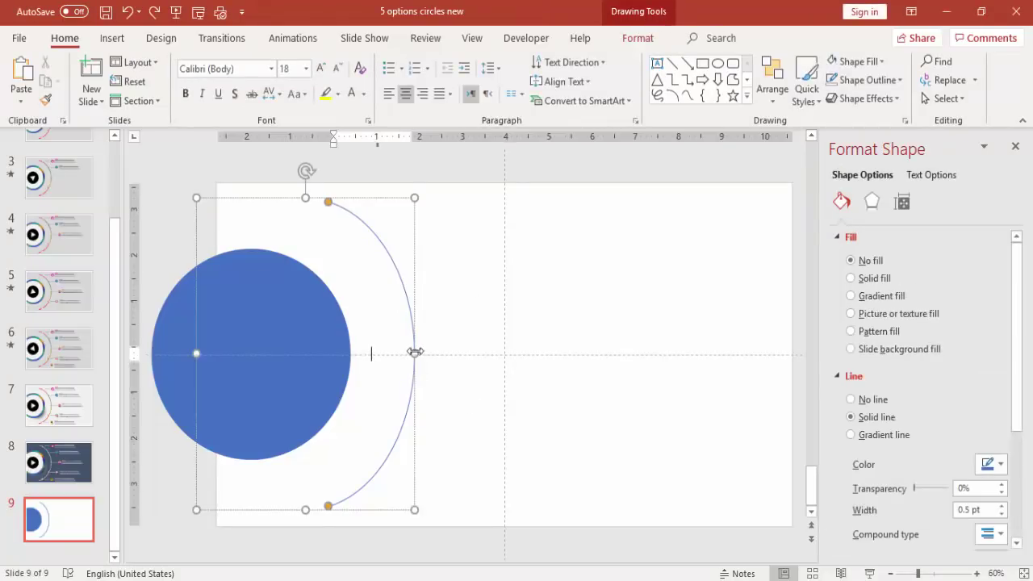
pyautogui.moveTo(416, 351)
pyautogui.mouseDown()
pyautogui.moveTo(430, 349)
pyautogui.moveTo(417, 341)
pyautogui.mouseUp()
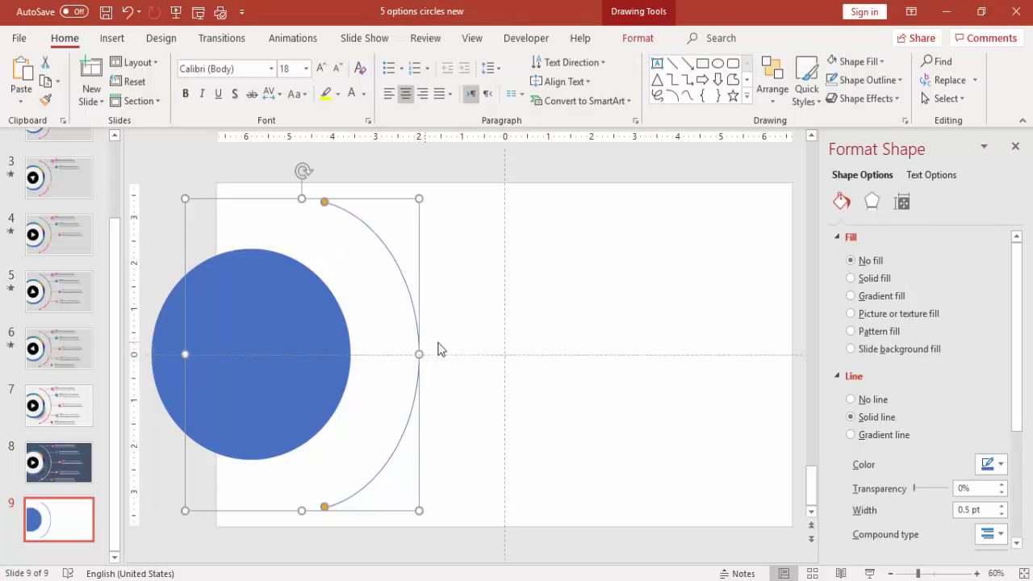
pyautogui.click(460, 326)
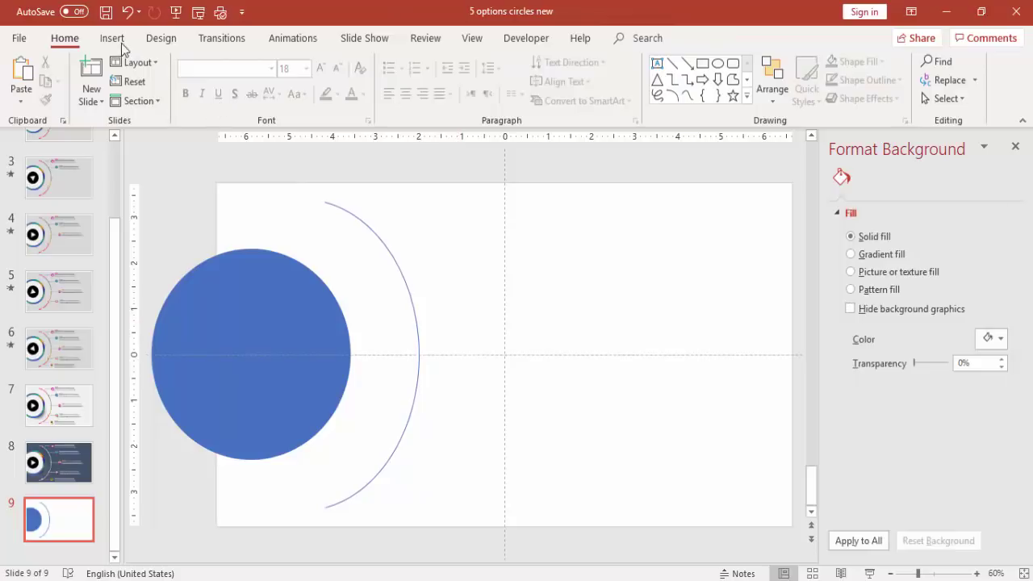
# Draw a small 0.3 × 0.3-inch circle near the top of the arc.
pyautogui.click(115, 41)
pyautogui.click(241, 95)
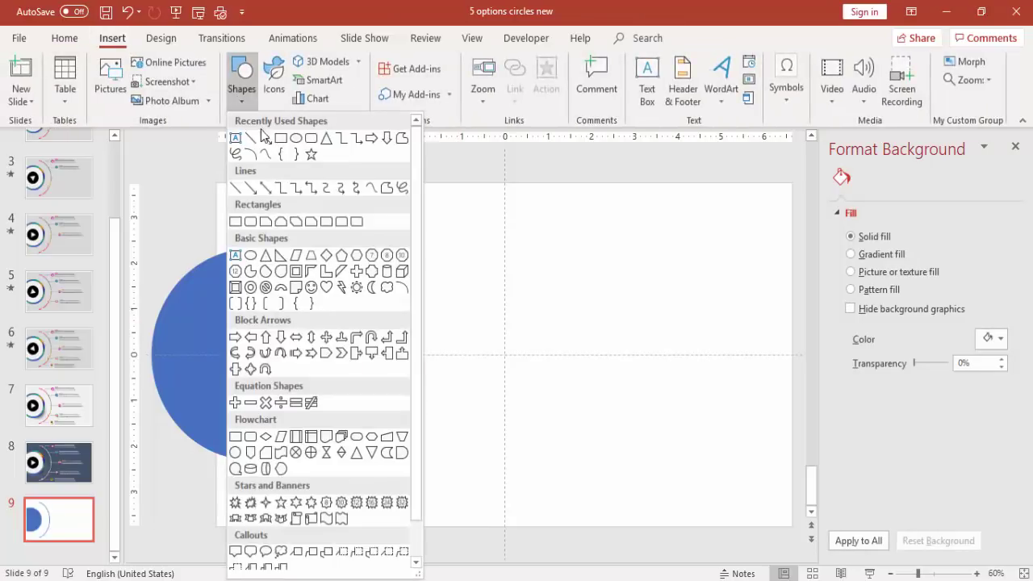
pyautogui.click(249, 255)
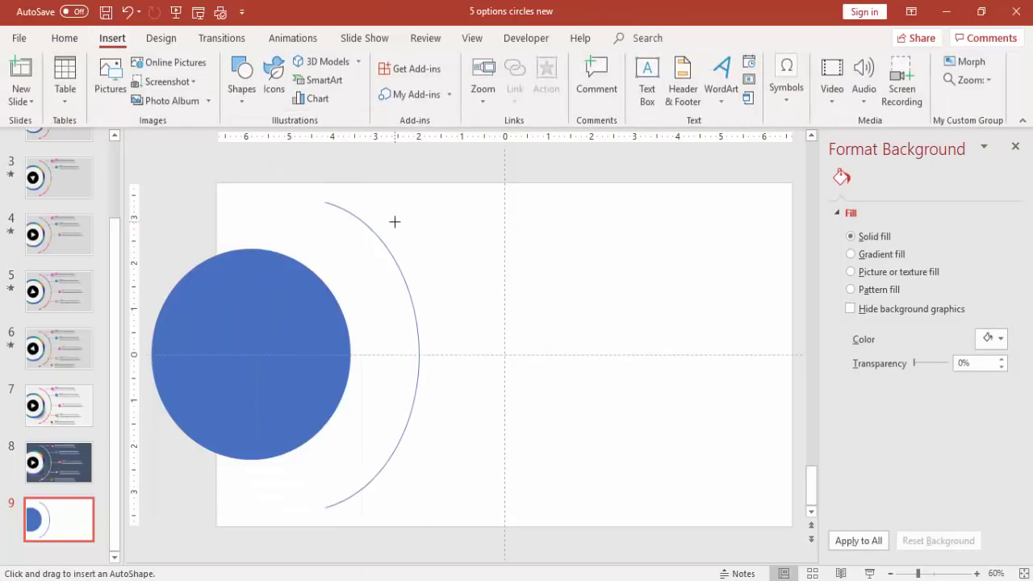
pyautogui.moveTo(394, 221); pyautogui.dragTo(438, 267)
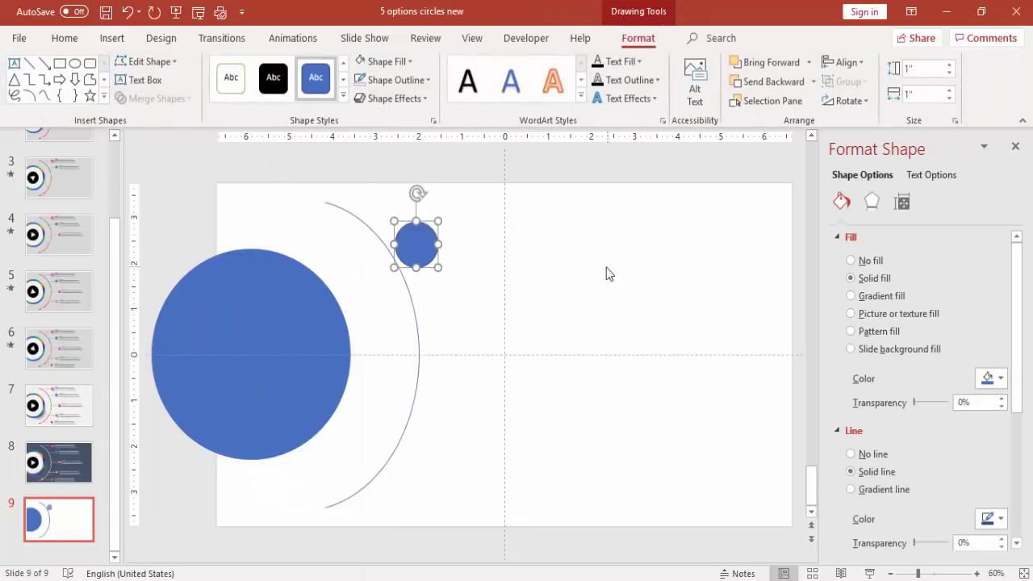
pyautogui.click(925, 71)
pyautogui.write('.3')
pyautogui.click(921, 95)
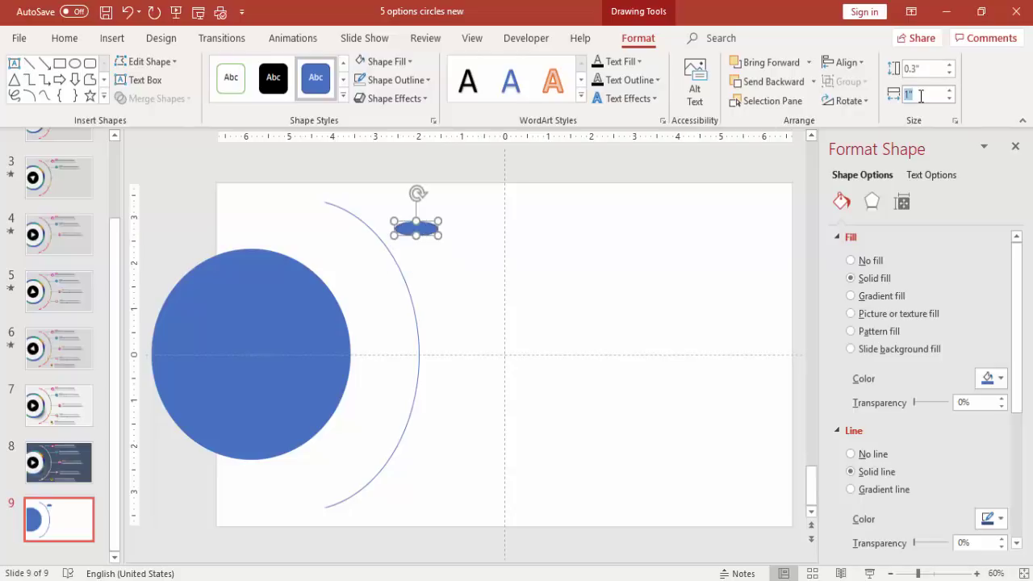
pyautogui.write('.3')
pyautogui.press('Return')
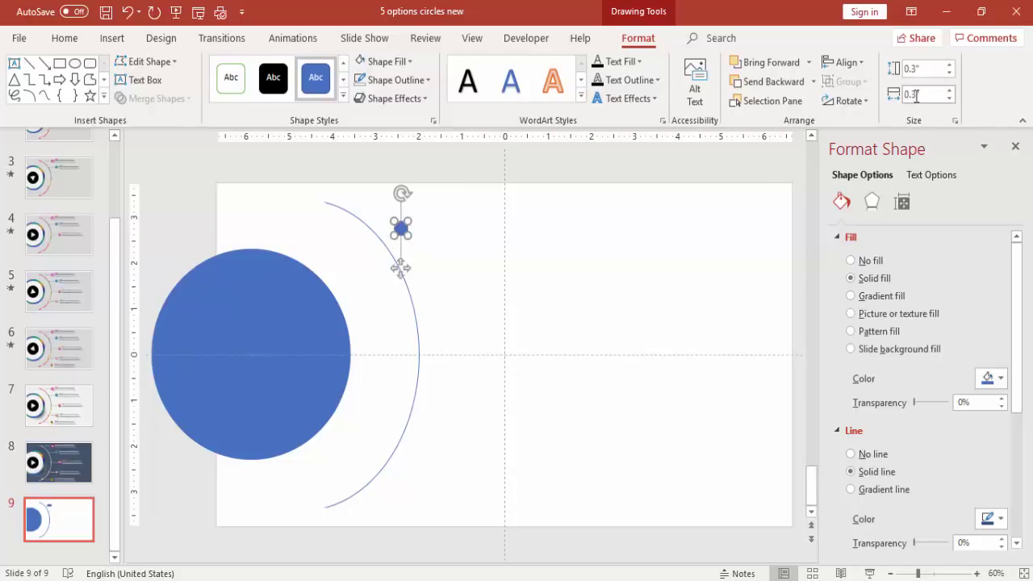
# Remove the small circle's outline and give it a red-to-orange gradient fill.
pyautogui.click(448, 235)
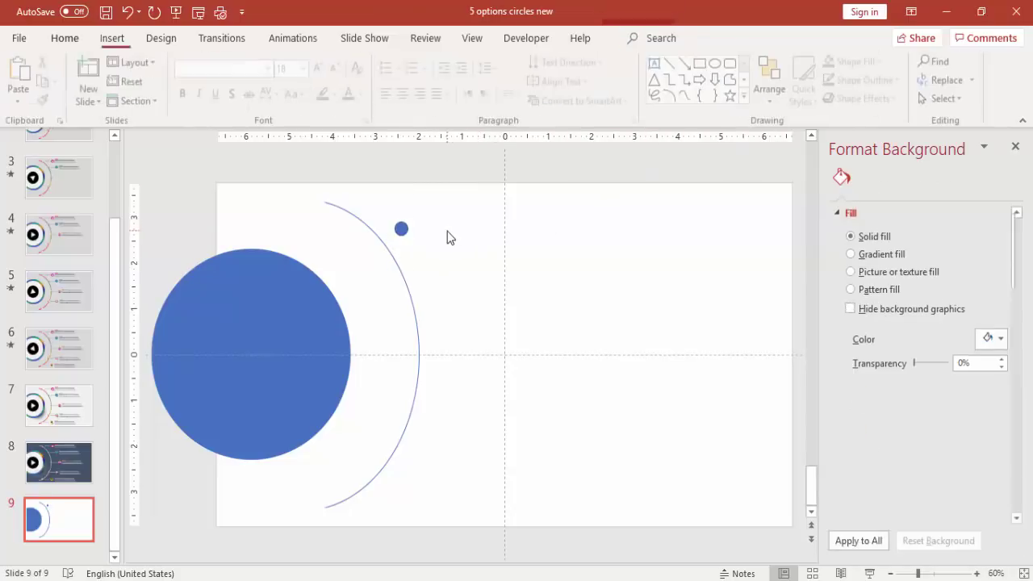
pyautogui.click(402, 230)
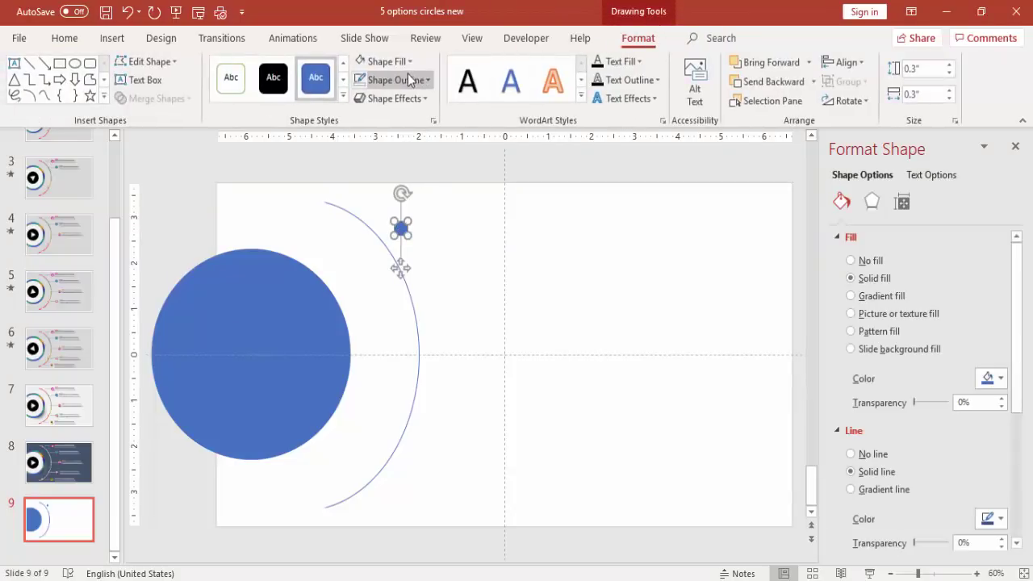
pyautogui.click(411, 81)
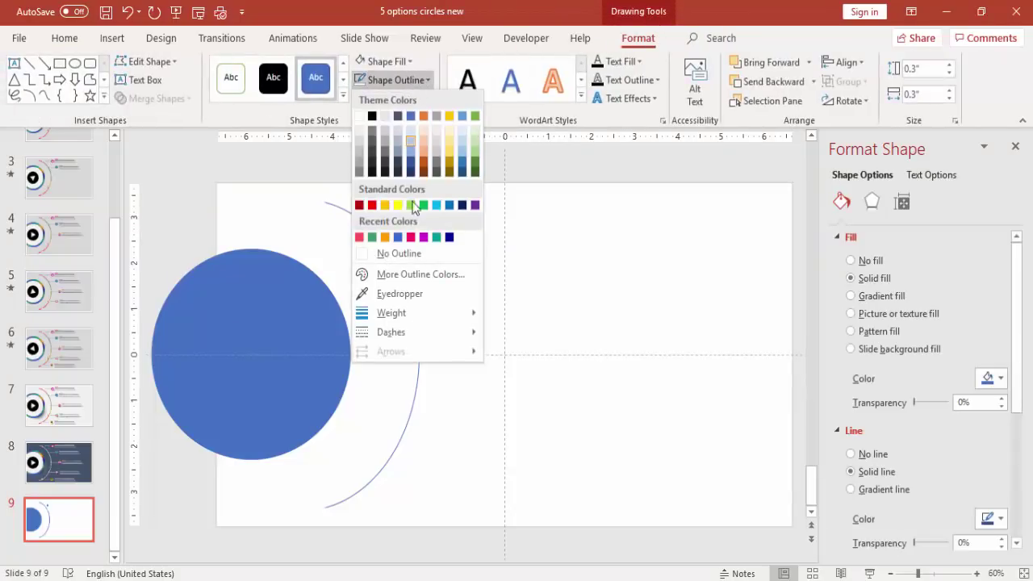
pyautogui.click(409, 254)
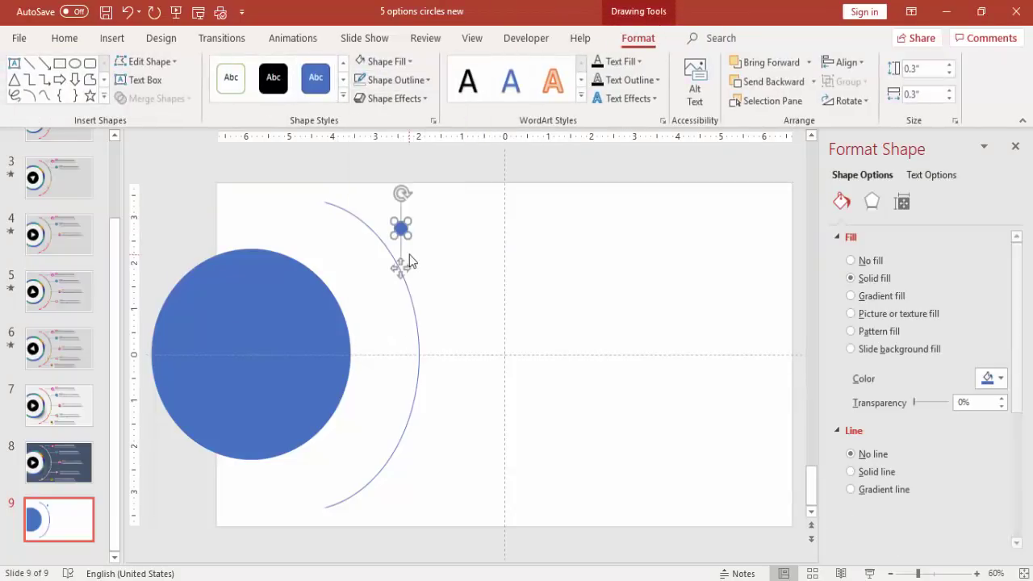
pyautogui.click(862, 301)
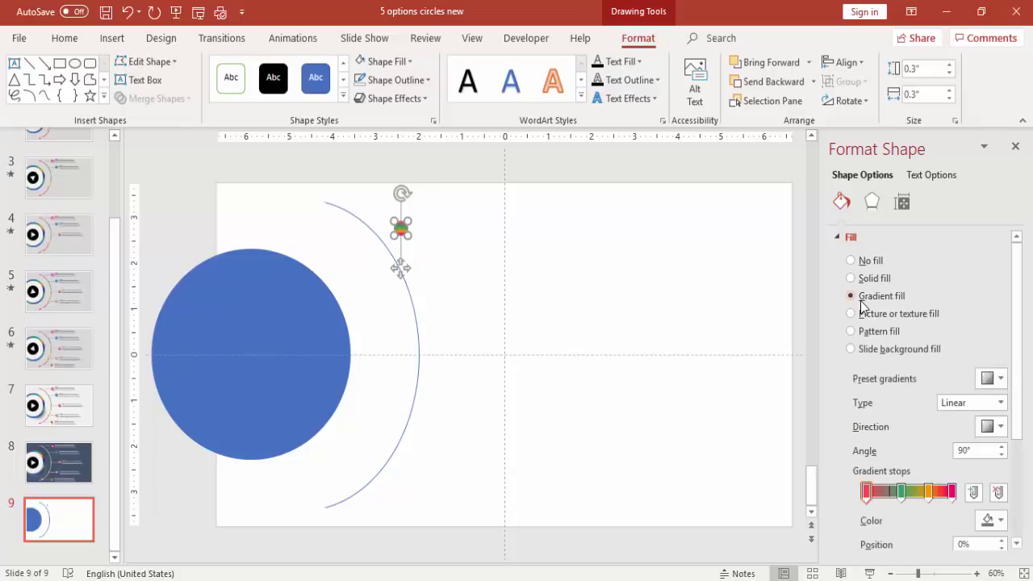
pyautogui.click(999, 492)
pyautogui.click(998, 493)
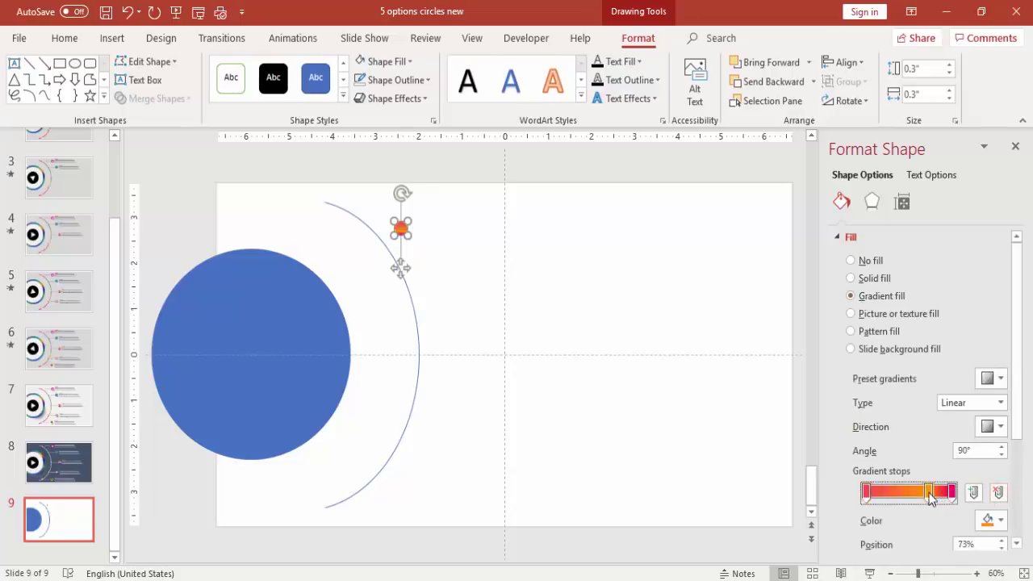
pyautogui.click(998, 492)
pyautogui.click(998, 493)
pyautogui.click(988, 520)
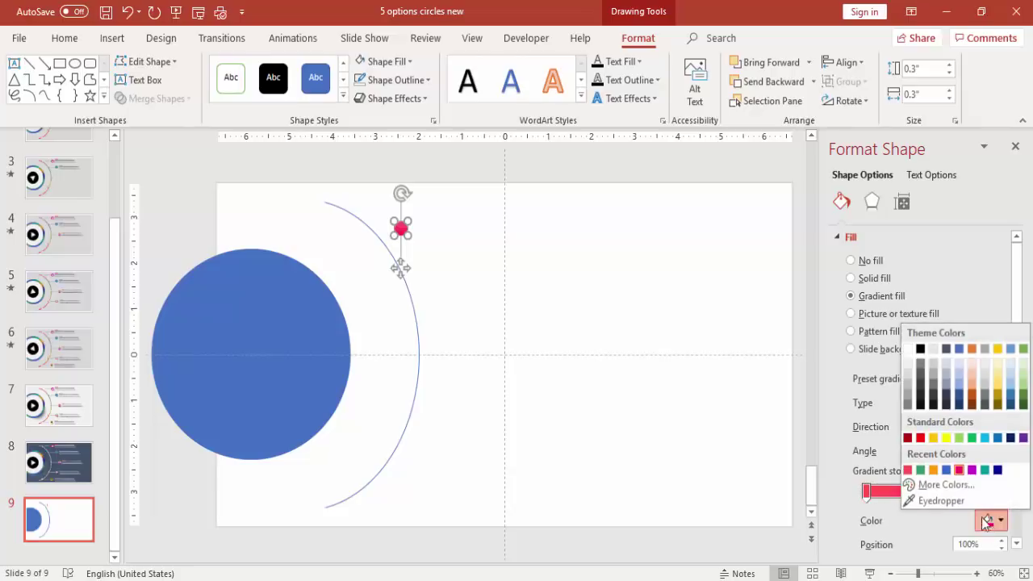
pyautogui.click(933, 470)
pyautogui.click(619, 247)
# Move the gradient circle onto the arc's upper end.
pyautogui.click(402, 230)
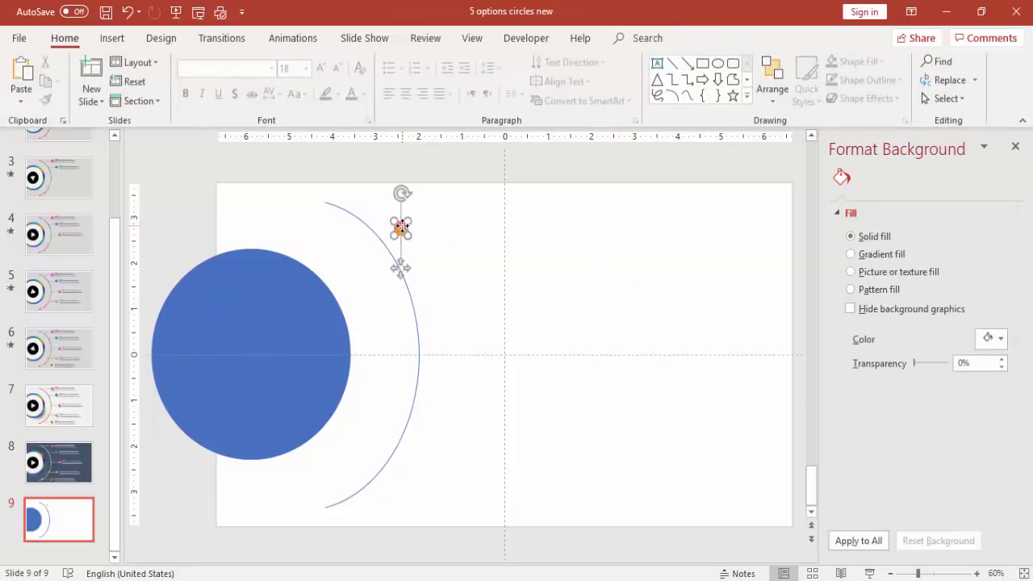
pyautogui.moveTo(402, 231); pyautogui.dragTo(358, 218)
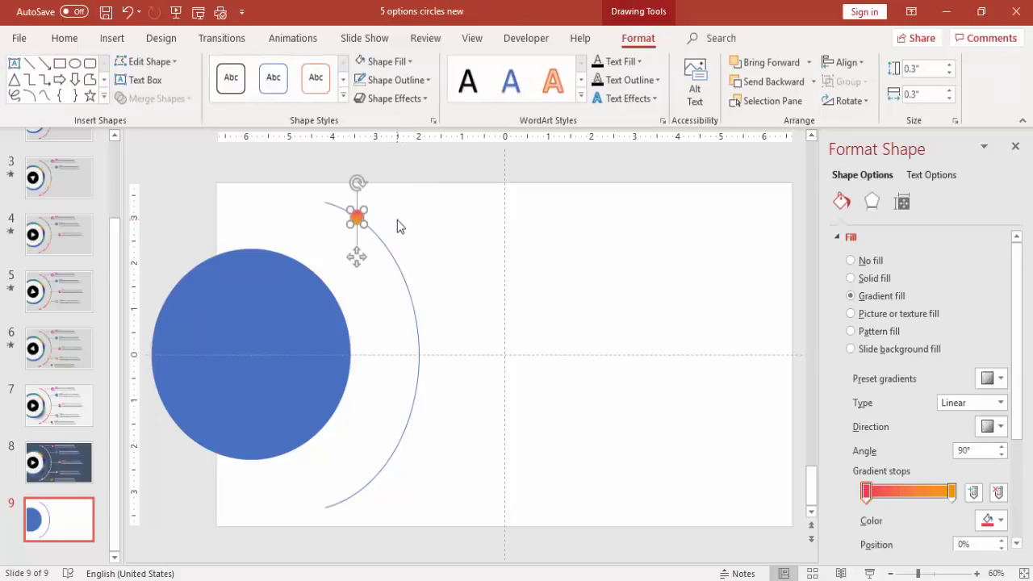
pyautogui.hotkey('ctrl', 'z')
pyautogui.moveTo(364, 228); pyautogui.dragTo(386, 229)
pyautogui.click(924, 70)
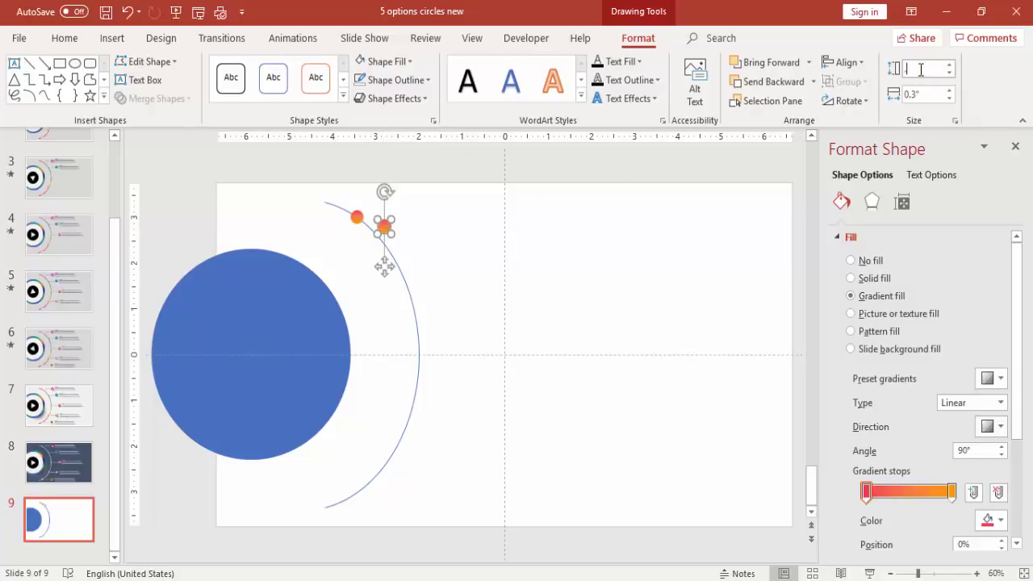
# Resize the second circle to 0.2 × 0.2 inches, fill it white, and place it over the gradient dot.
pyautogui.write('0.2')
pyautogui.press('Tab')
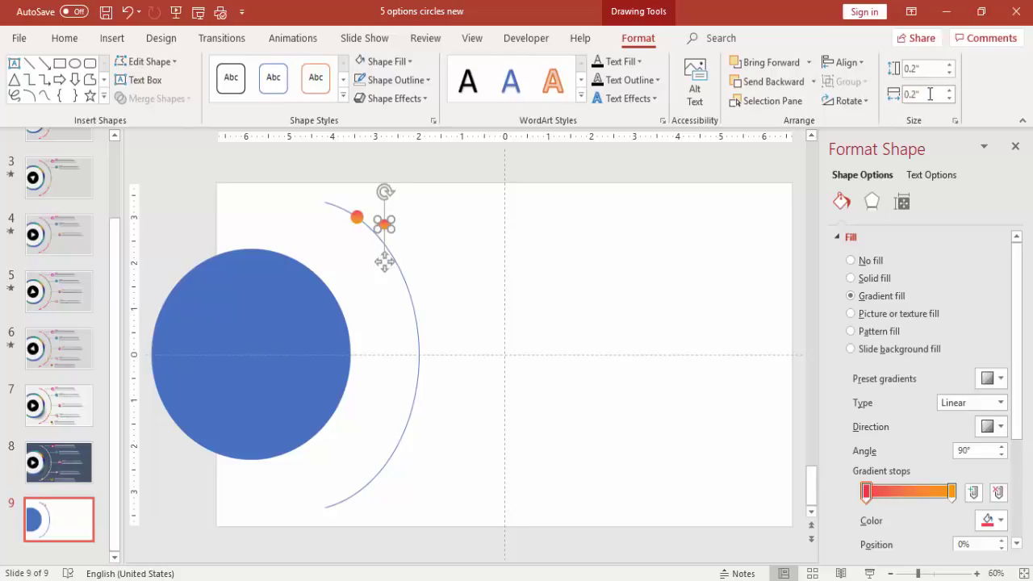
pyautogui.write('0.2')
pyautogui.press('Return')
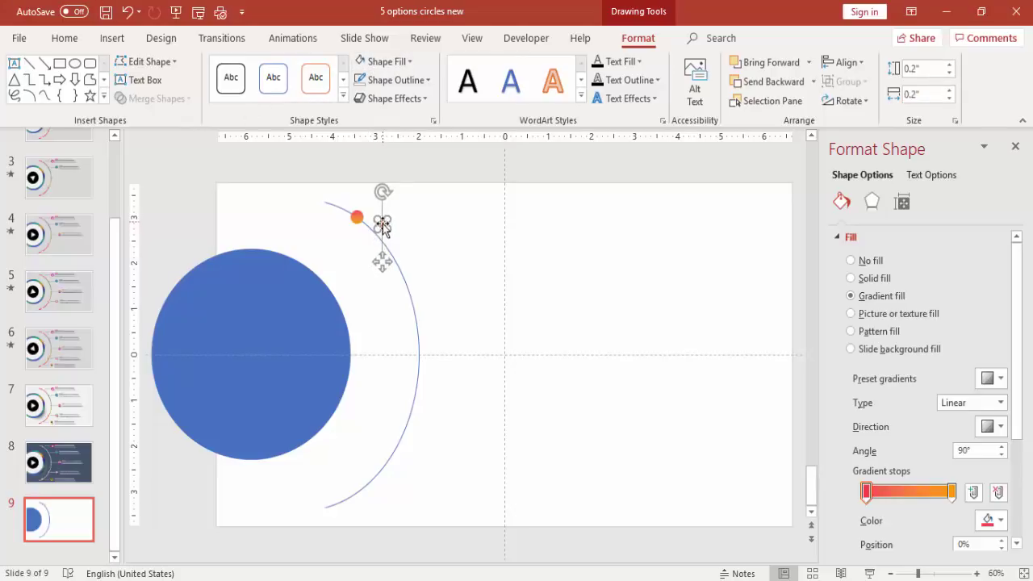
pyautogui.moveTo(381, 224); pyautogui.dragTo(358, 219)
pyautogui.click(408, 62)
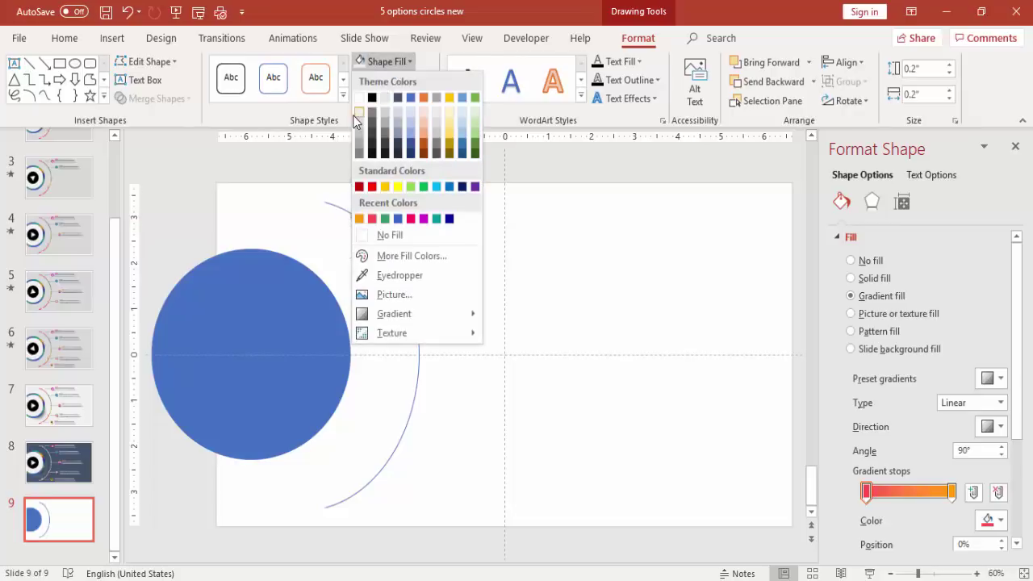
pyautogui.click(361, 111)
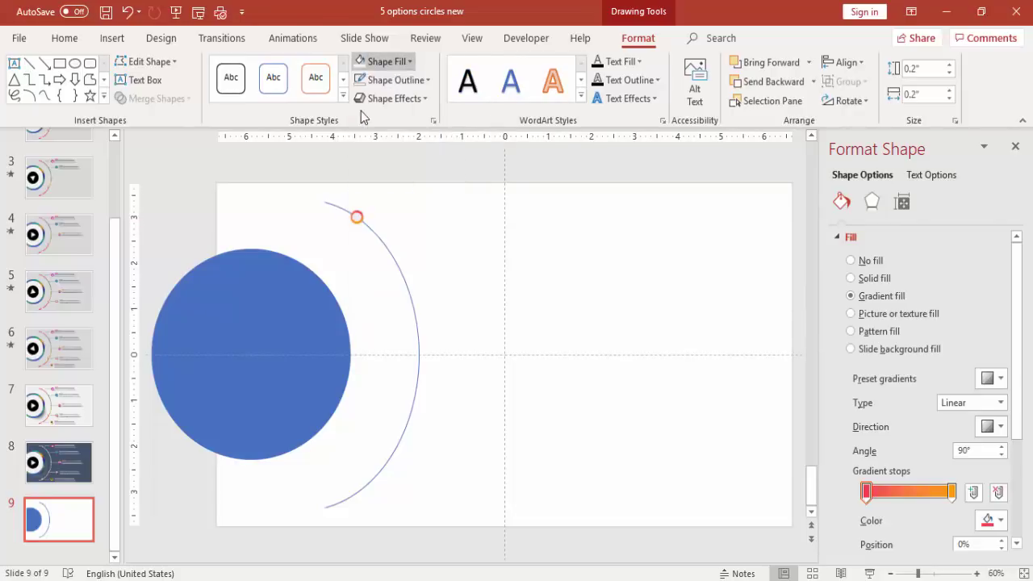
pyautogui.click(387, 202)
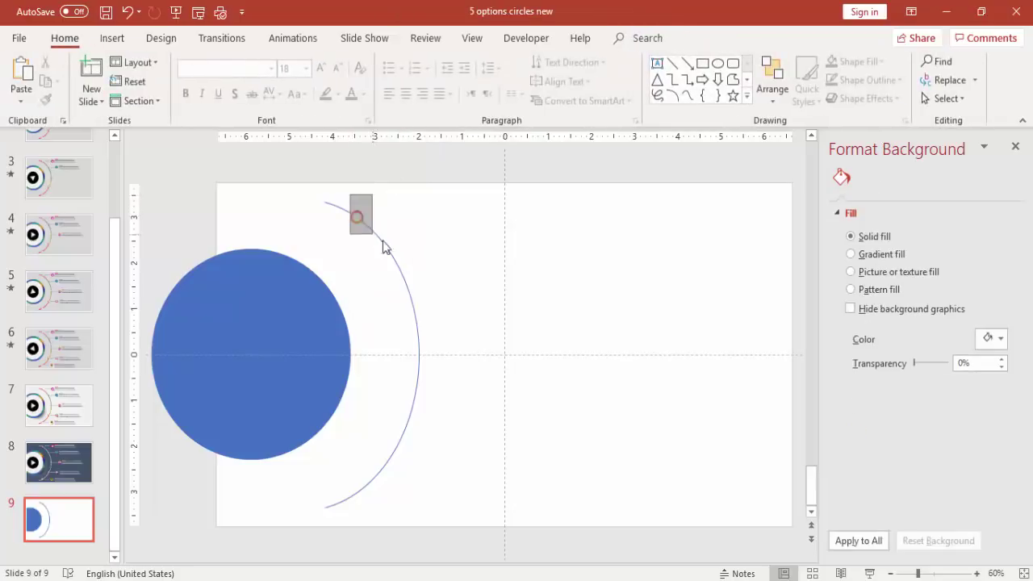
# Align the white and gradient circles by centre and middle to form a ring marker.
pyautogui.click(357, 217)
pyautogui.click(845, 64)
pyautogui.click(864, 100)
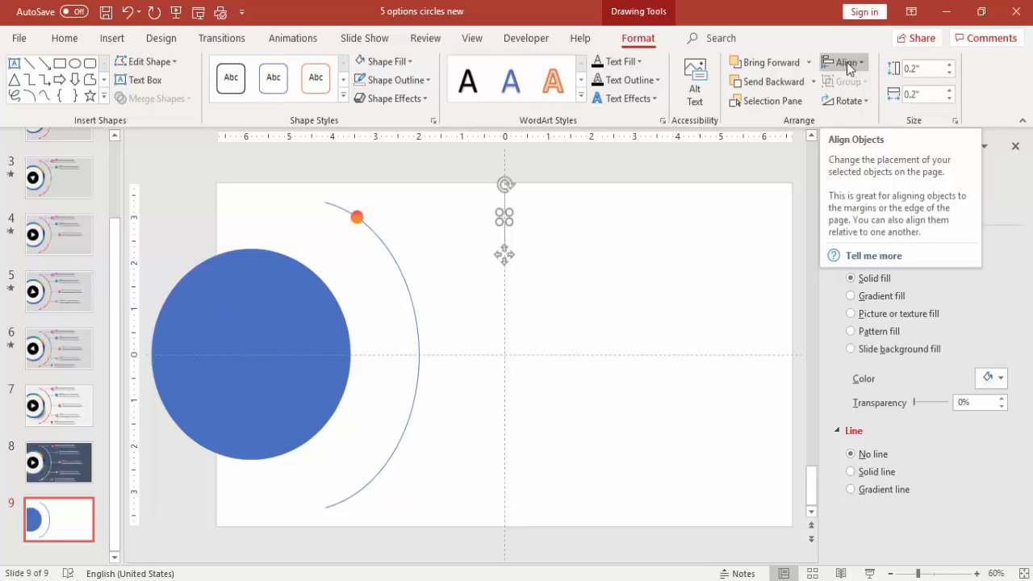
pyautogui.click(416, 194)
pyautogui.moveTo(369, 225); pyautogui.dragTo(321, 244)
pyautogui.click(844, 65)
pyautogui.click(848, 101)
pyautogui.click(850, 64)
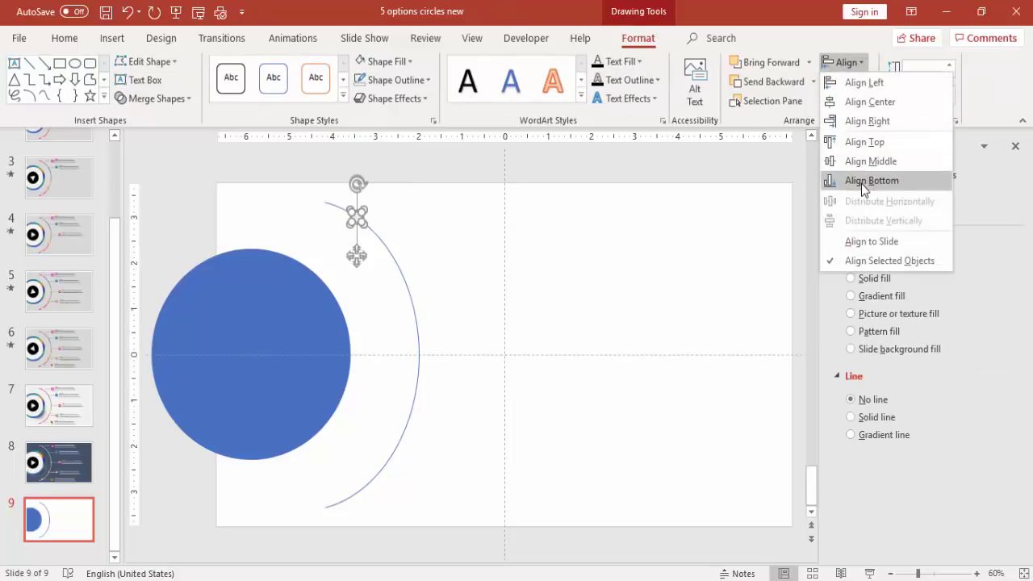
pyautogui.click(861, 161)
pyautogui.click(423, 223)
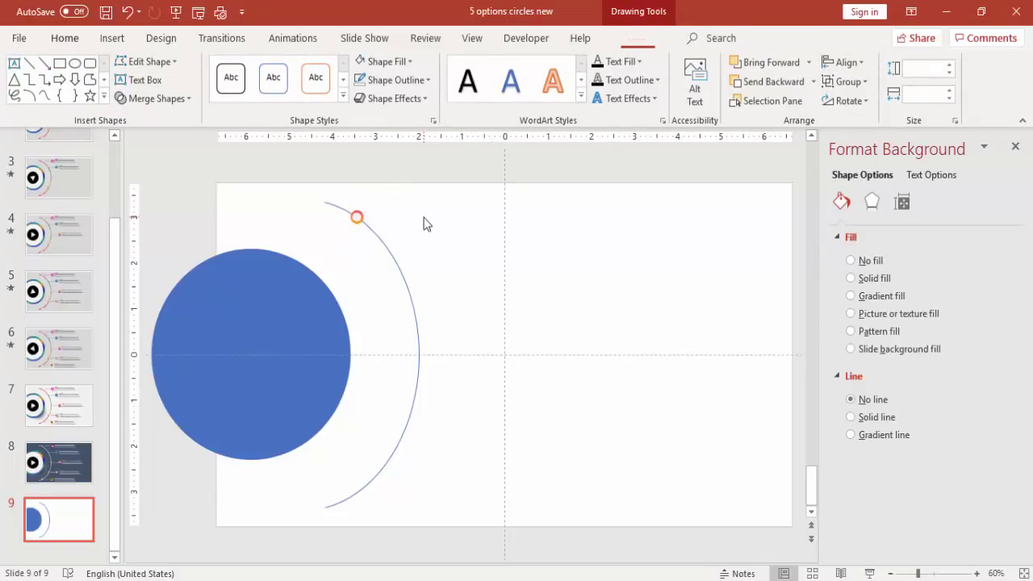
# Zoom to 98%, nudge the white inner circle for an even orange border, then select both circles.
pyautogui.click(934, 575)
pyautogui.scroll(3, 387, 288)
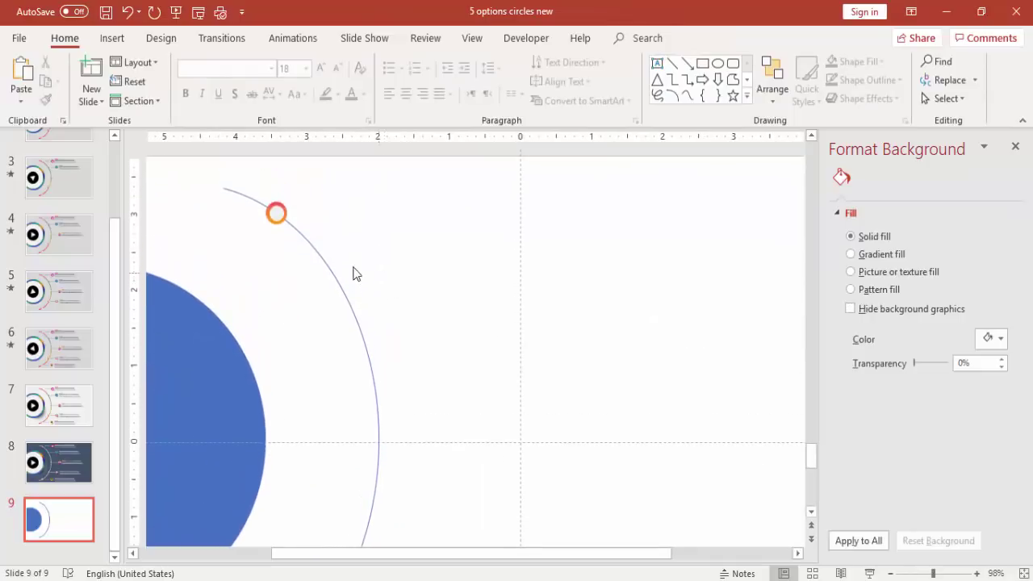
pyautogui.click(275, 212)
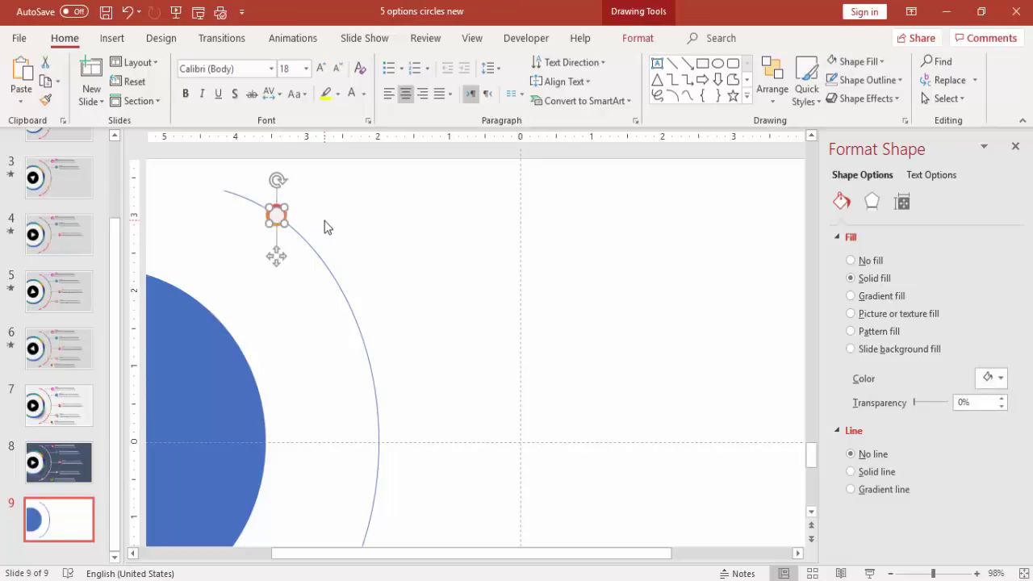
pyautogui.hotkey('ctrl', 'Left')
pyautogui.click(315, 223)
pyautogui.click(277, 215)
pyautogui.moveTo(277, 215); pyautogui.dragTo(277, 216)
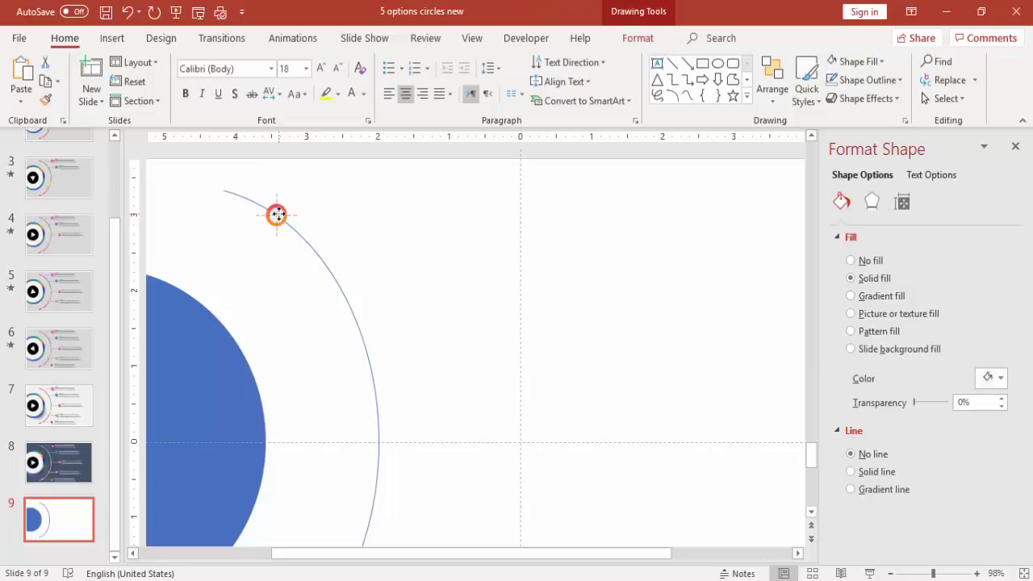
pyautogui.click(327, 233)
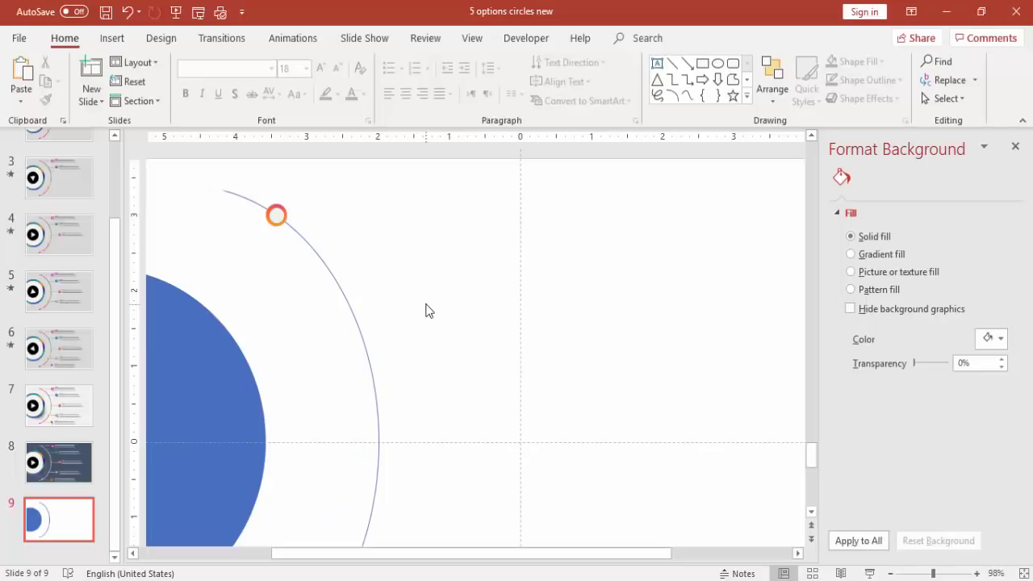
pyautogui.scroll(-3, 355, 191)
pyautogui.moveTo(344, 179)
pyautogui.mouseDown()
pyautogui.moveTo(308, 230)
pyautogui.moveTo(309, 215)
pyautogui.mouseUp()
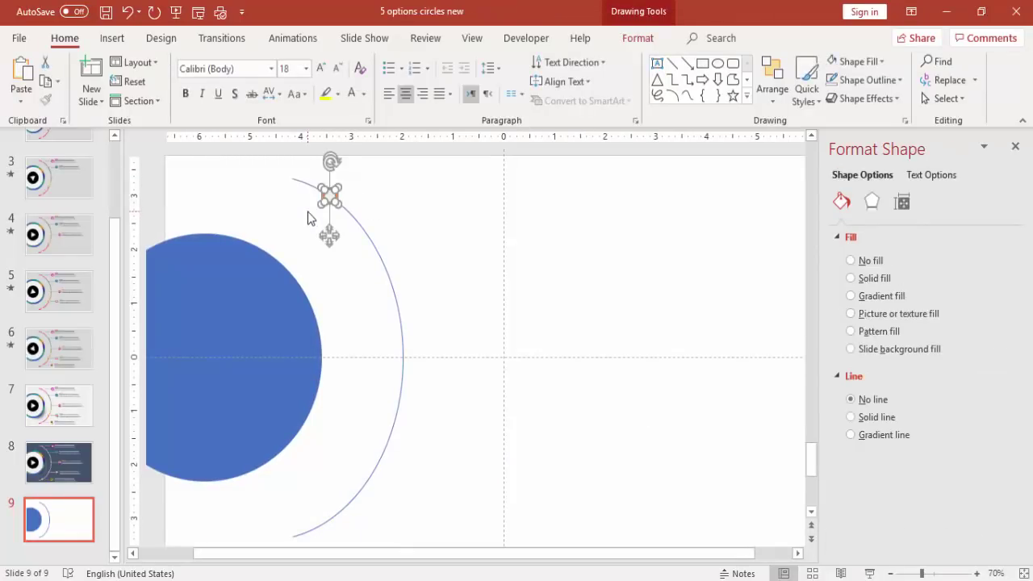
# Group the two ring circles into a single marker.
pyautogui.rightClick(323, 193)
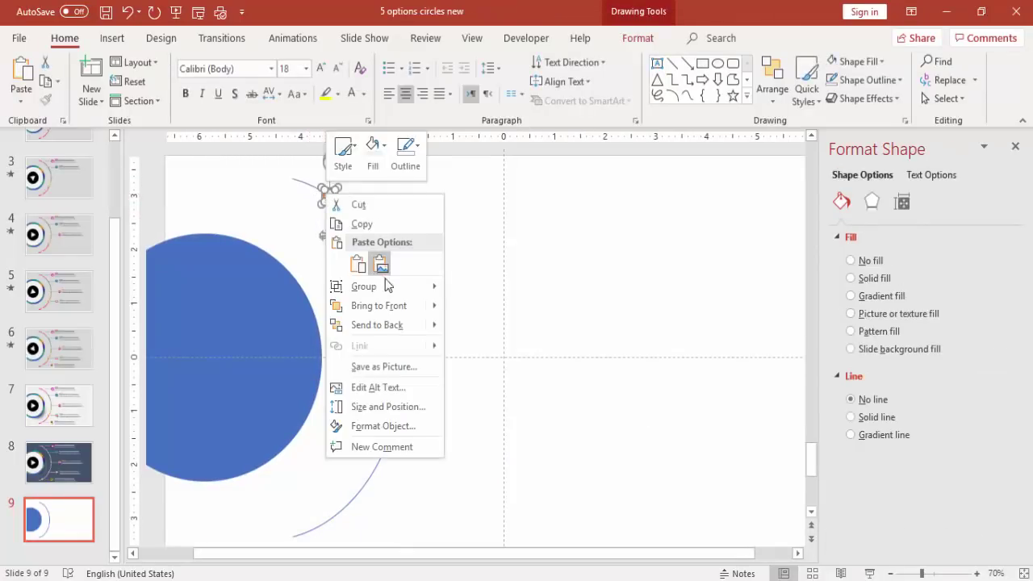
pyautogui.moveTo(393, 287)
pyautogui.click(480, 288)
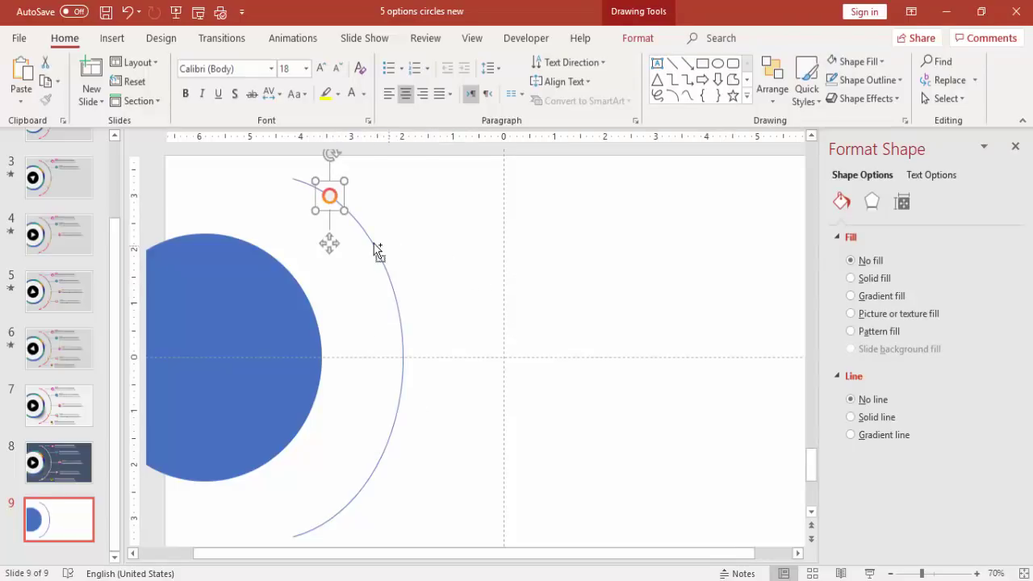
# Duplicate the marker twice, placing the copies down the arc toward its middle.
pyautogui.hotkey('ctrl', 'd')
pyautogui.moveTo(340, 208); pyautogui.dragTo(383, 266)
pyautogui.hotkey('ctrl', 'd')
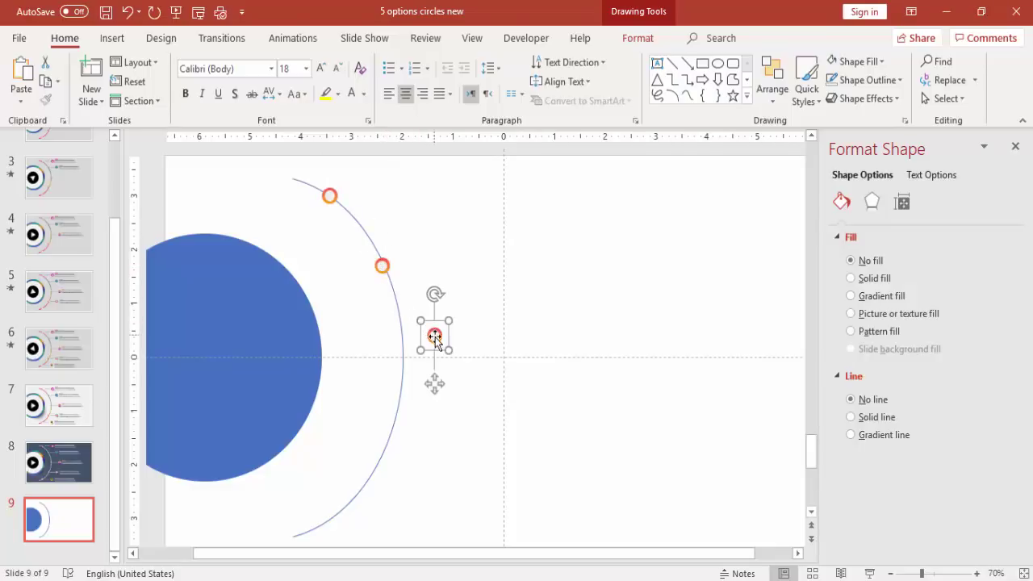
pyautogui.moveTo(431, 334); pyautogui.dragTo(403, 357)
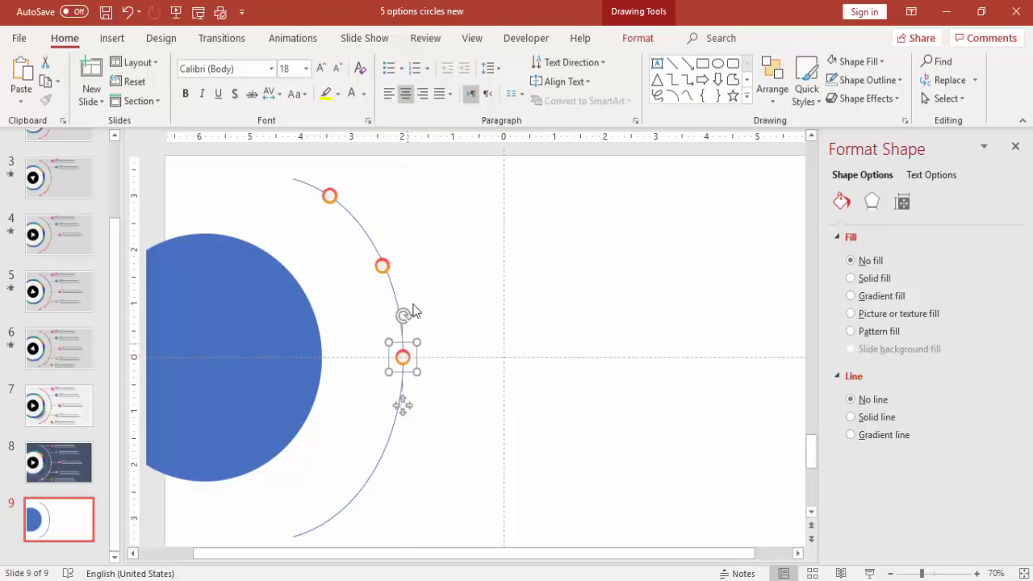
pyautogui.keyDown('shift'); pyautogui.click(385, 266); pyautogui.keyUp('shift')
pyautogui.keyDown('shift'); pyautogui.click(331, 195); pyautogui.keyUp('shift')
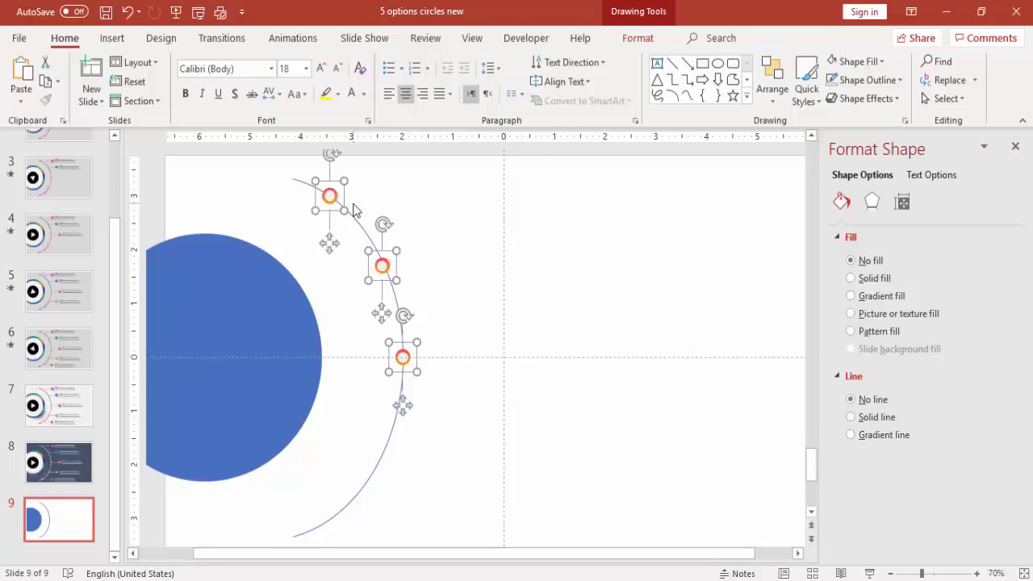
pyautogui.click(406, 275)
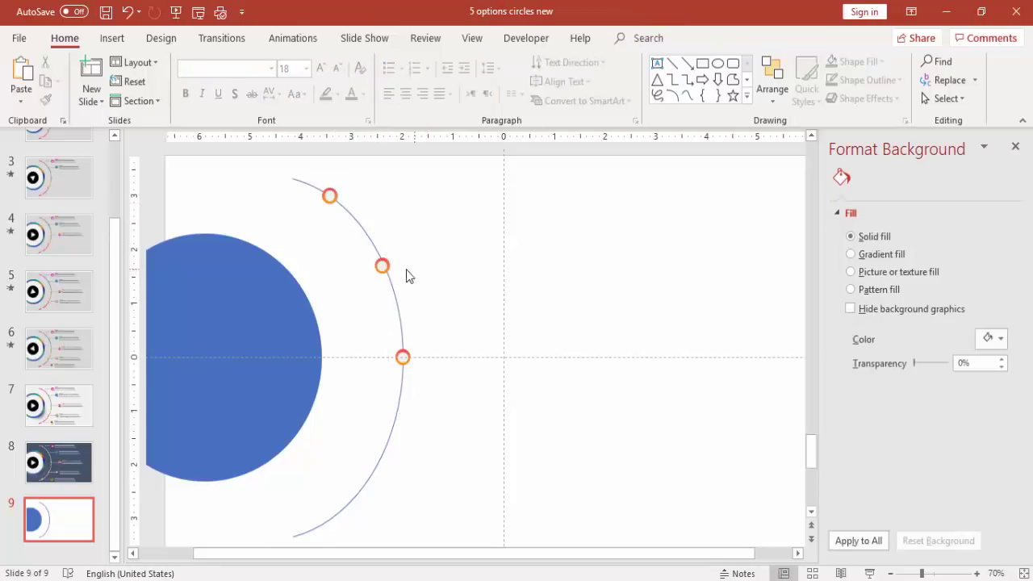
# Add two more marker copies below the middle, the last near the arc's bottom end.
pyautogui.click(402, 358)
pyautogui.hotkey('ctrl', 'd')
pyautogui.moveTo(408, 365)
pyautogui.mouseDown()
pyautogui.moveTo(403, 416)
pyautogui.moveTo(390, 436)
pyautogui.mouseUp()
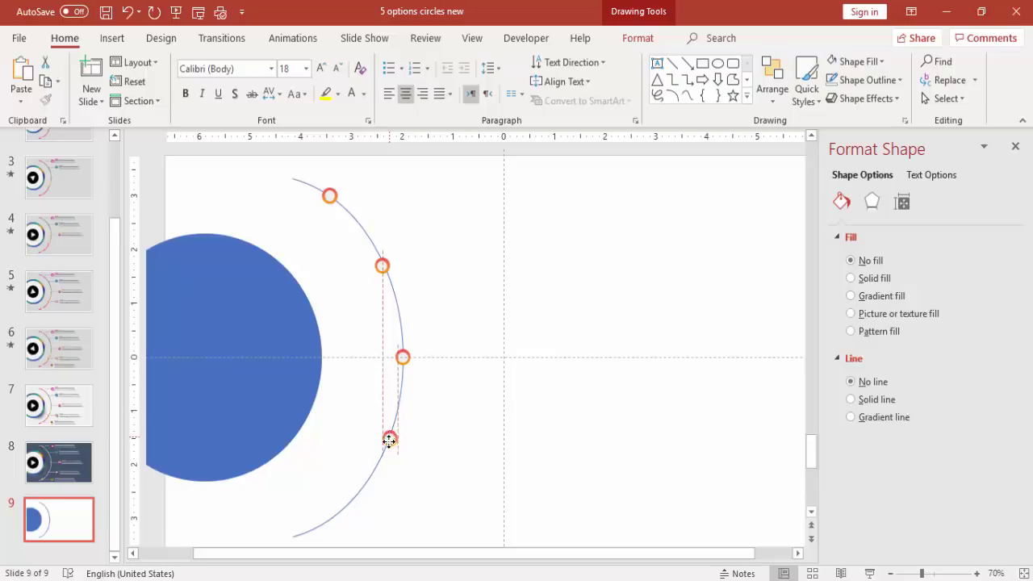
pyautogui.moveTo(389, 442); pyautogui.dragTo(388, 441)
pyautogui.hotkey('ctrl', 'd')
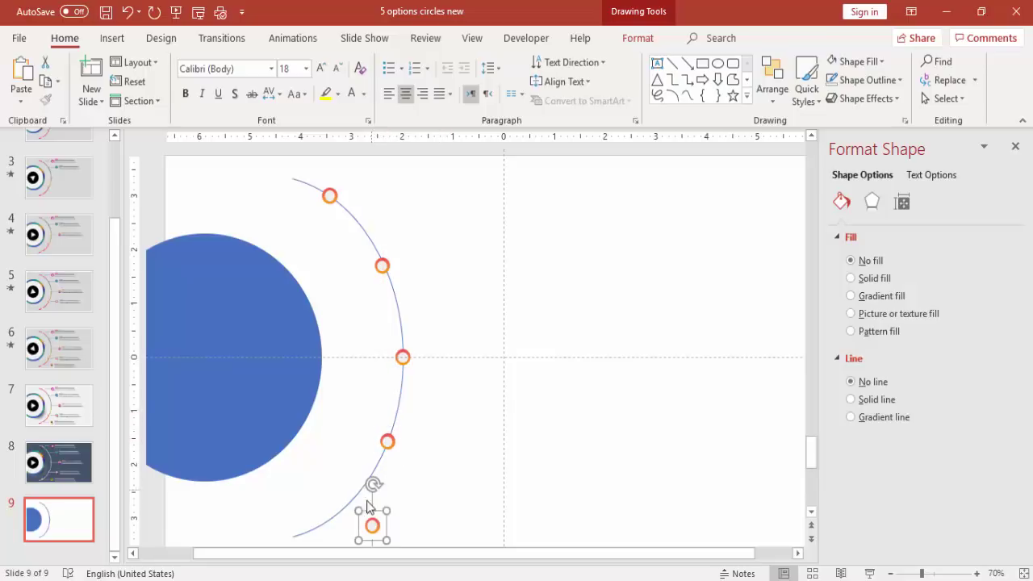
pyautogui.moveTo(372, 523); pyautogui.dragTo(327, 518)
pyautogui.click(433, 458)
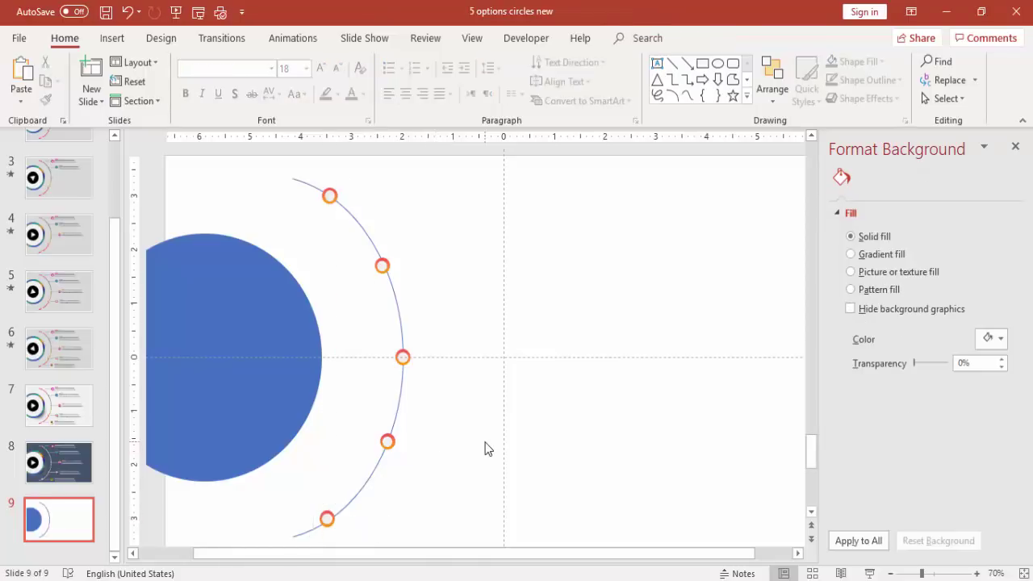
# Give the second ring marker a gradient running from green to dark blue.
pyautogui.click(382, 262)
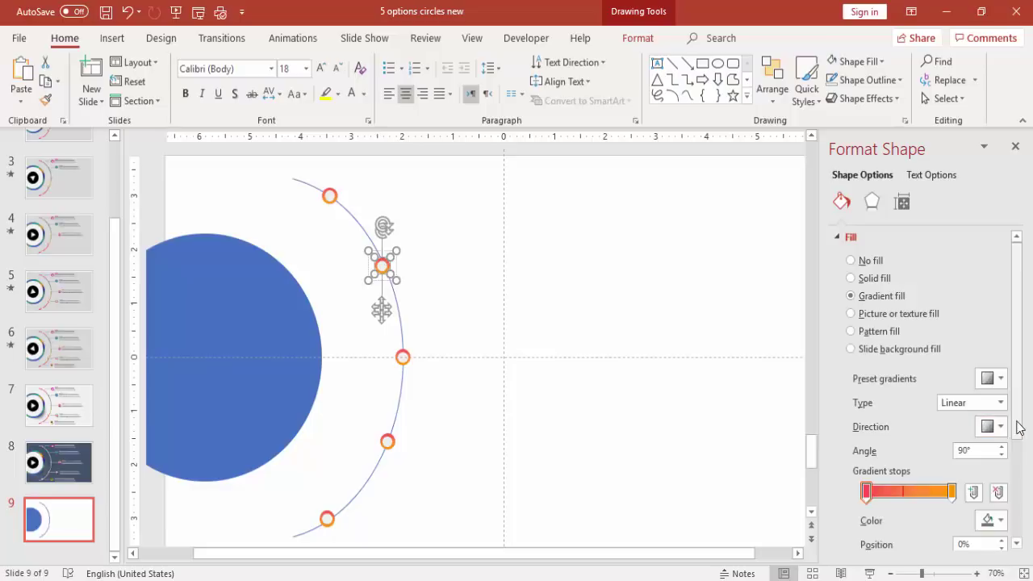
pyautogui.moveTo(1018, 425); pyautogui.dragTo(1018, 498)
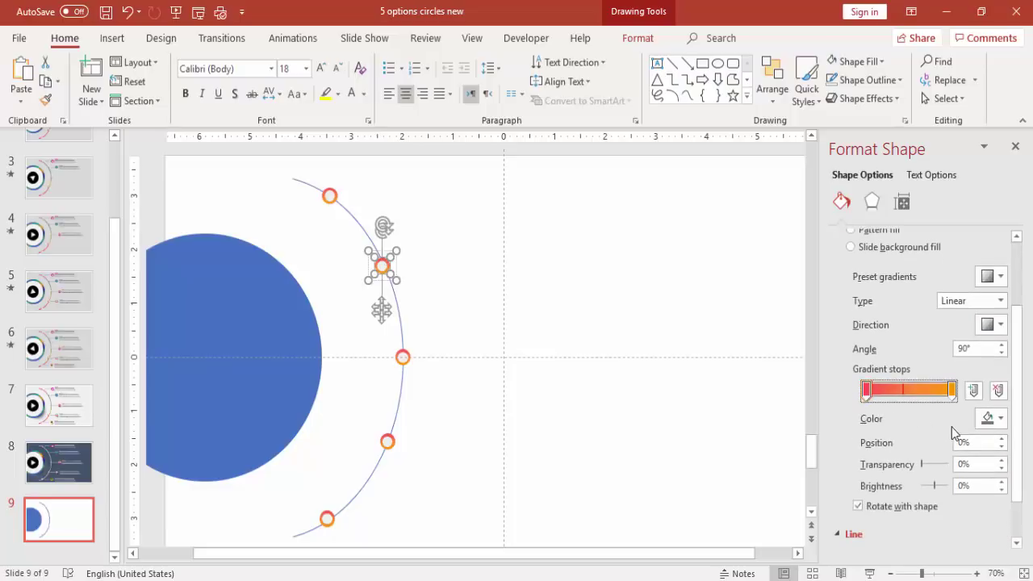
pyautogui.click(989, 420)
pyautogui.click(933, 370)
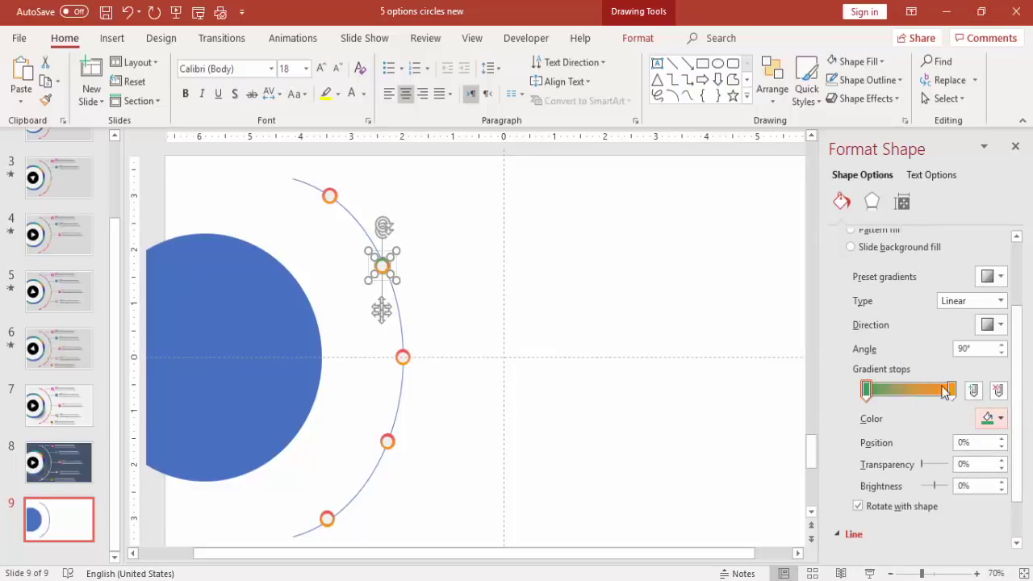
pyautogui.click(952, 391)
pyautogui.click(991, 418)
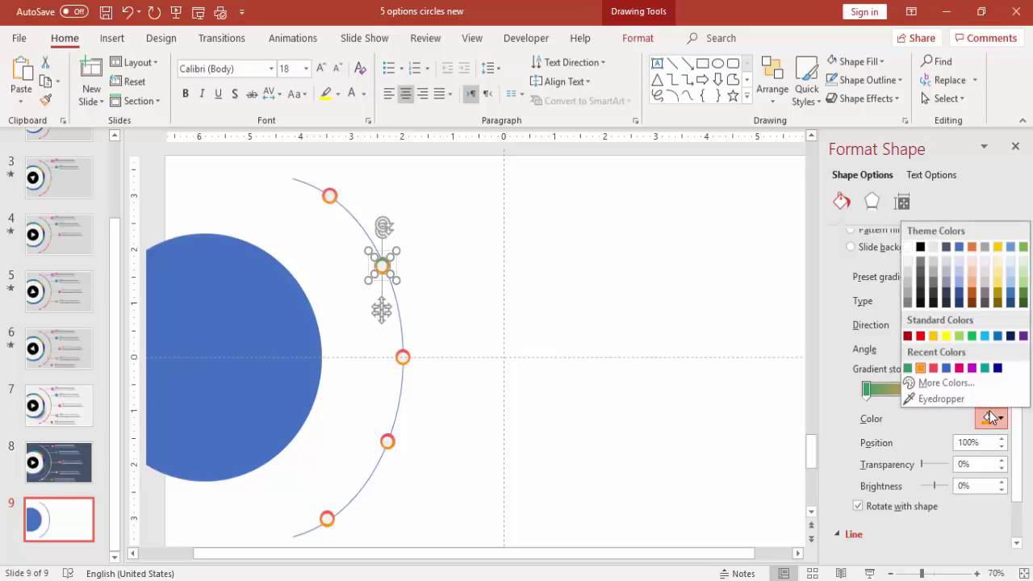
pyautogui.click(984, 370)
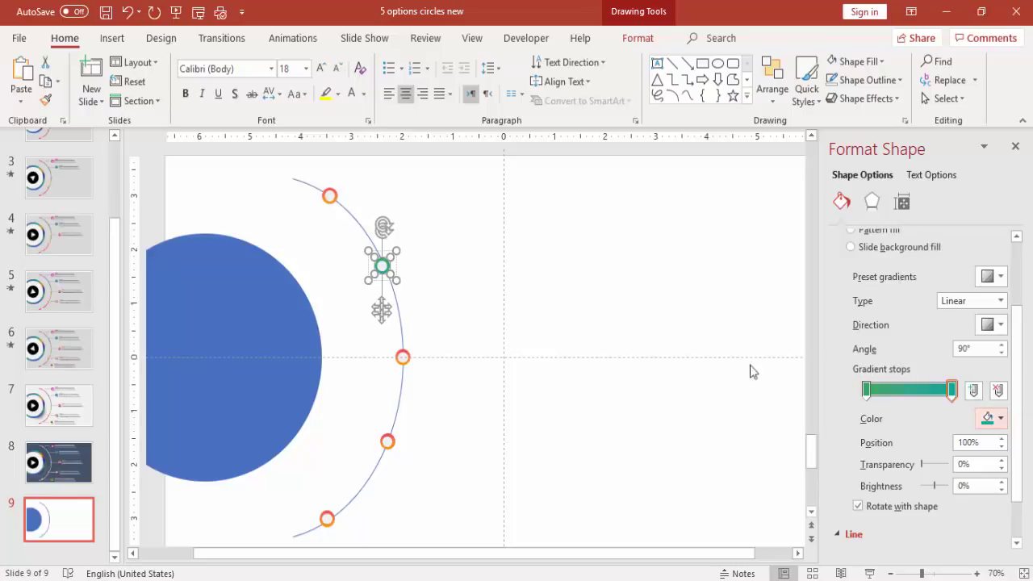
pyautogui.click(1002, 422)
pyautogui.click(997, 370)
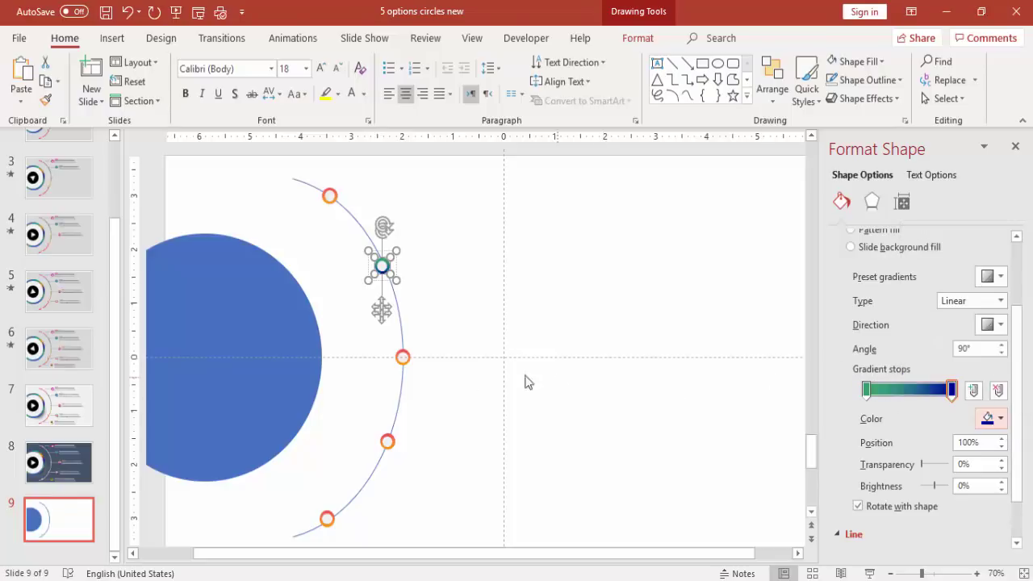
# Give the middle marker on the arc a yellow-to-light-blue gradient.
pyautogui.click(403, 357)
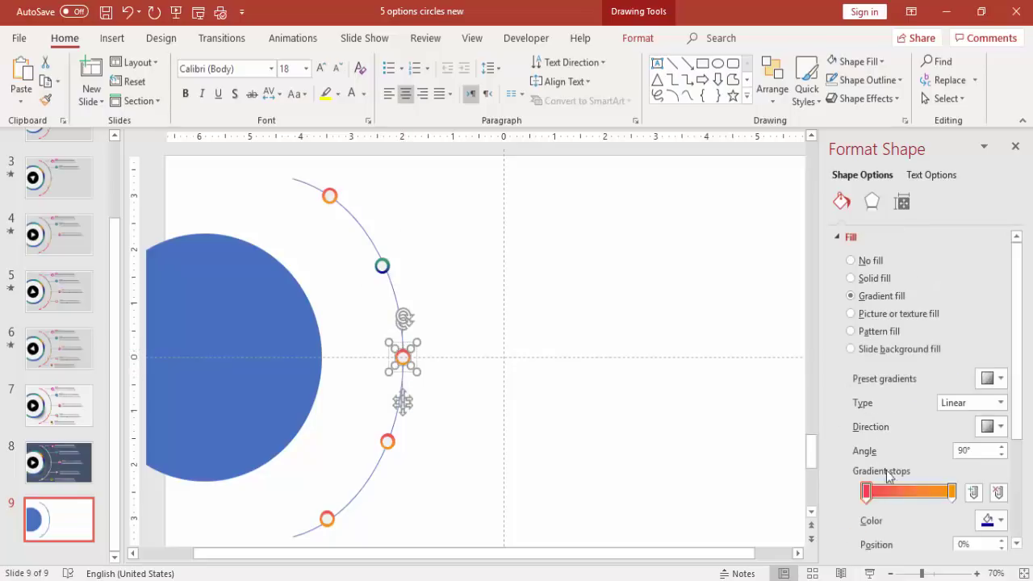
pyautogui.scroll(-2, 1019, 415)
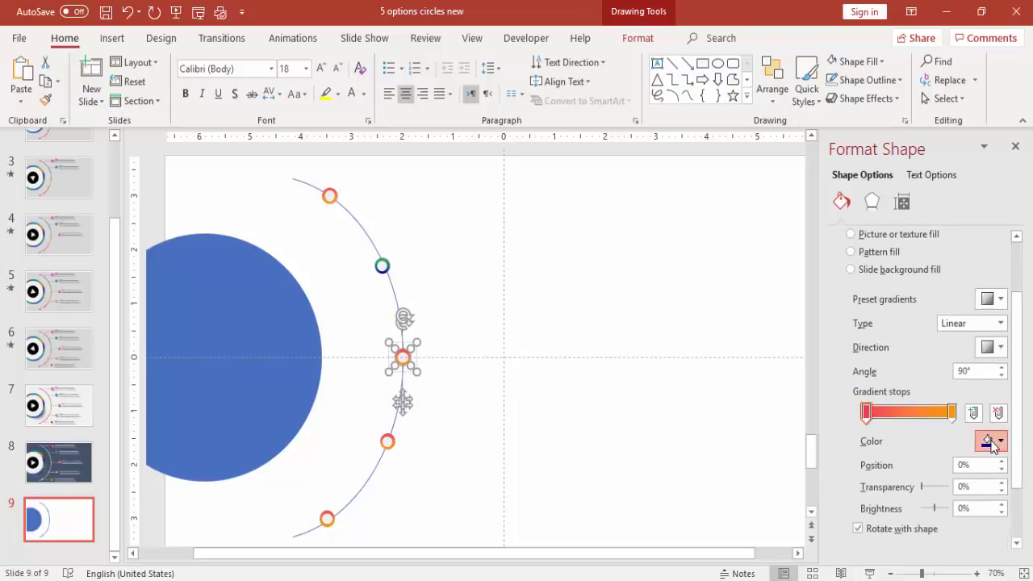
pyautogui.click(993, 440)
pyautogui.click(935, 358)
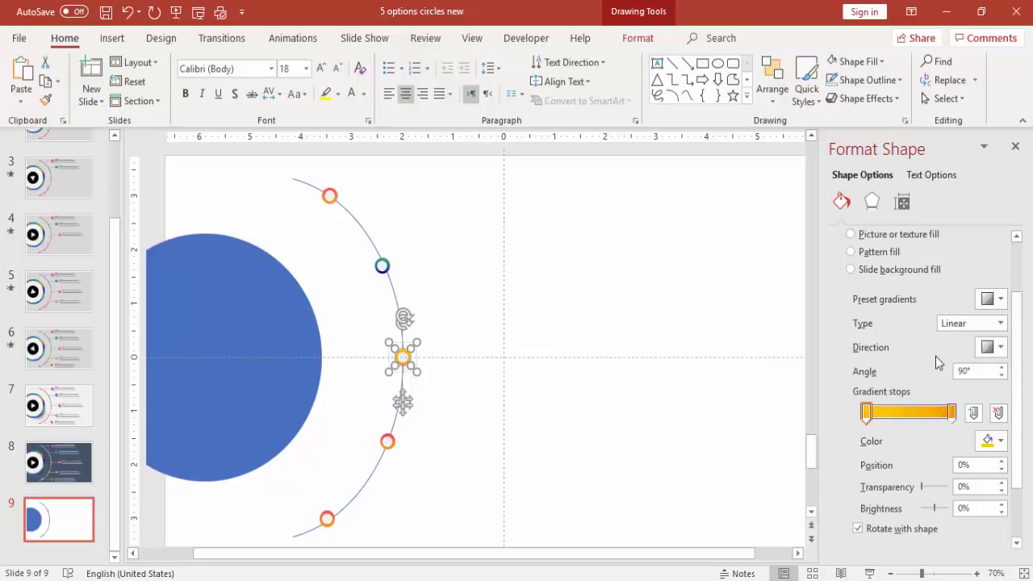
pyautogui.click(951, 413)
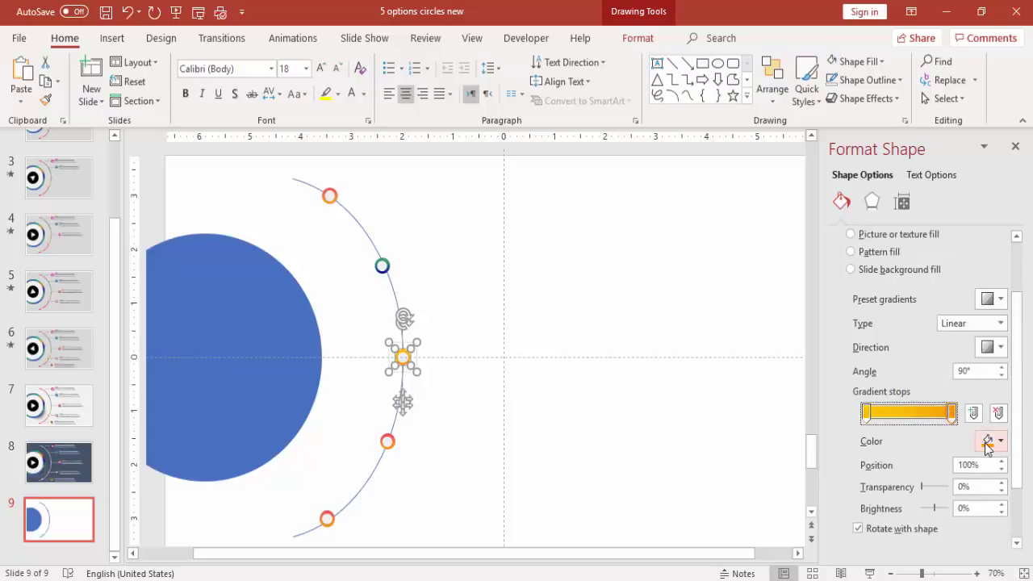
pyautogui.click(993, 440)
pyautogui.click(949, 390)
pyautogui.click(993, 441)
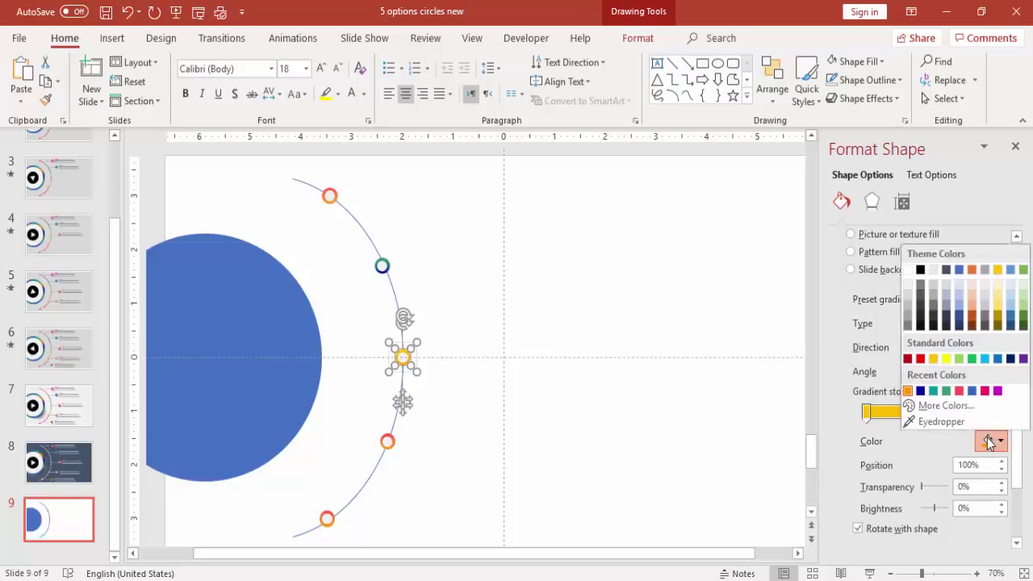
pyautogui.click(959, 390)
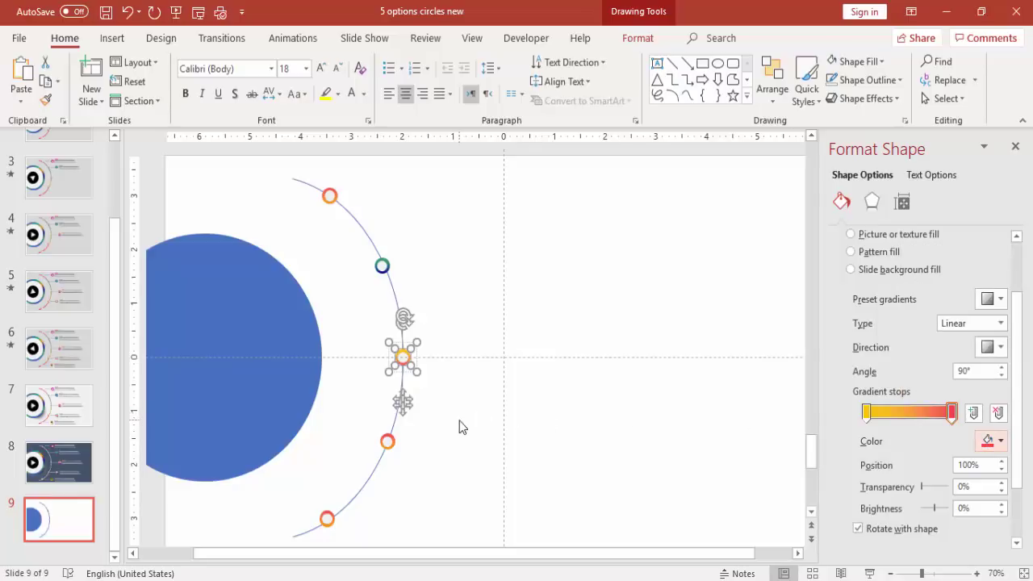
pyautogui.click(992, 441)
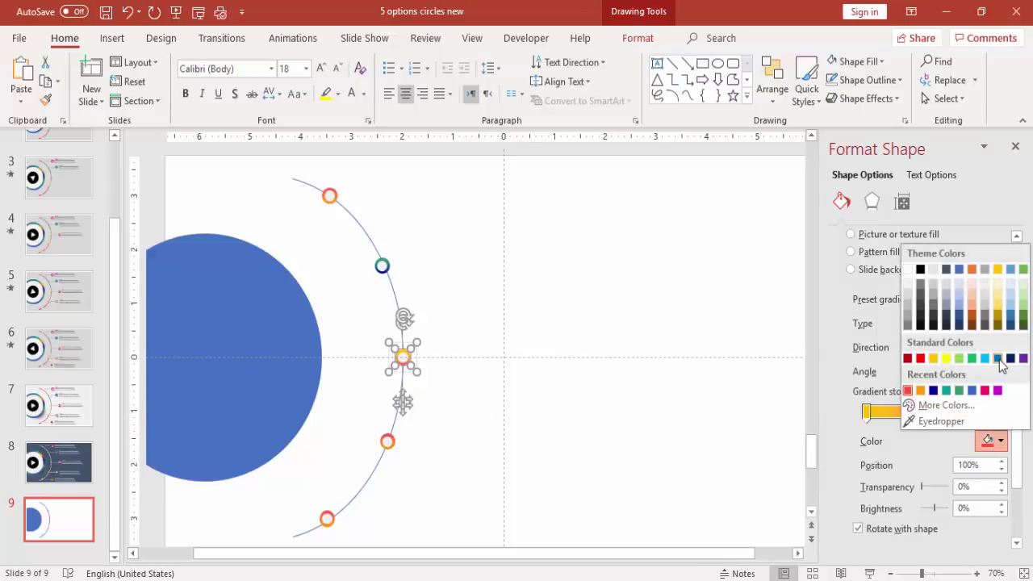
pyautogui.click(986, 358)
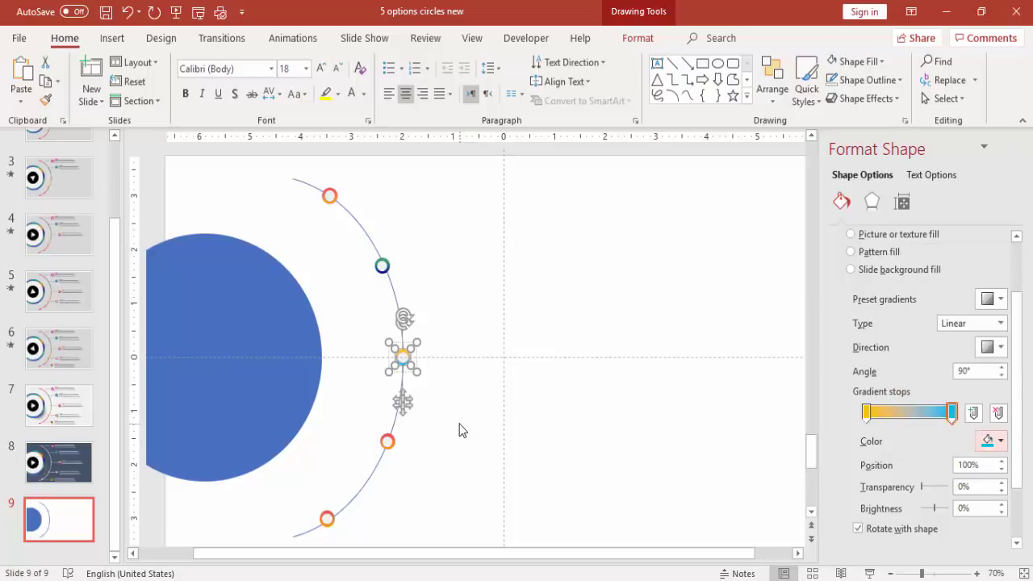
pyautogui.click(459, 424)
# Give the fourth marker a gradient fill from red to teal-green.
pyautogui.click(388, 440)
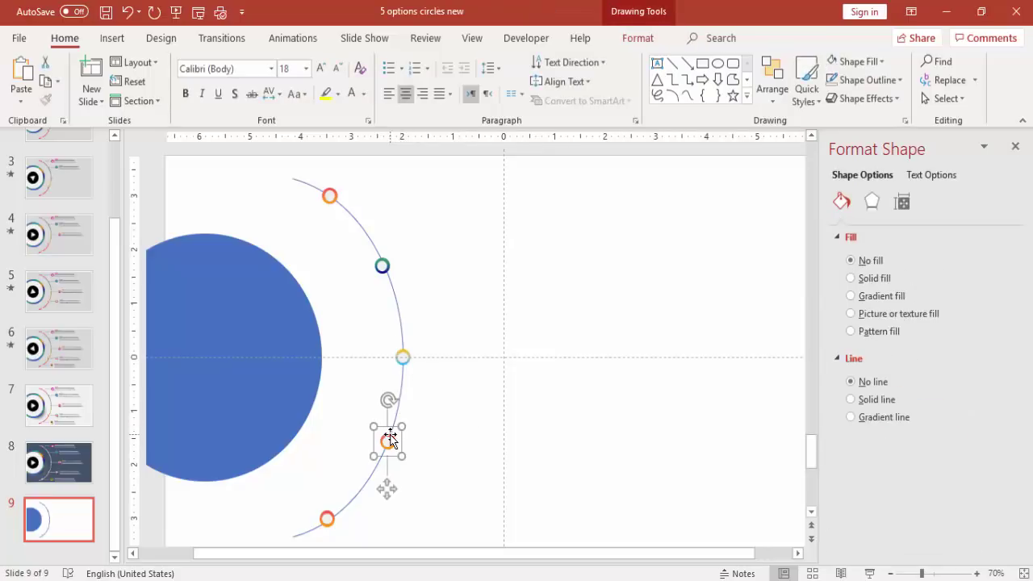
pyautogui.click(881, 295)
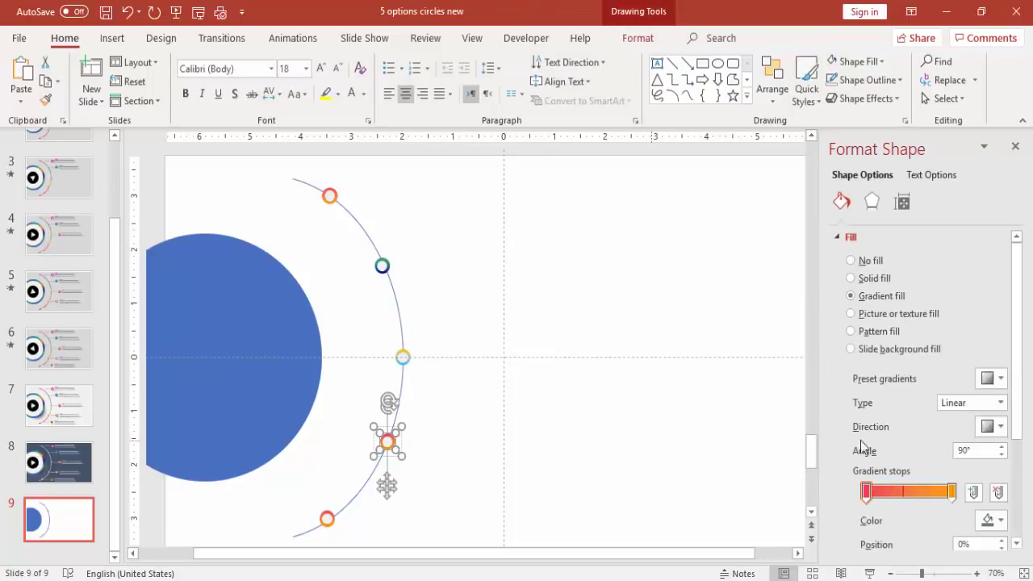
pyautogui.click(994, 520)
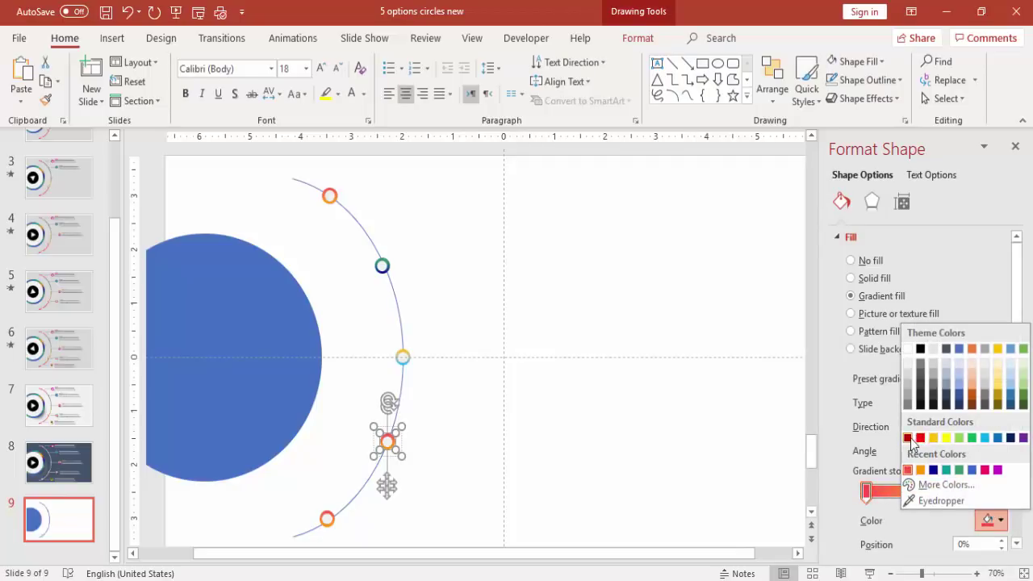
pyautogui.click(922, 438)
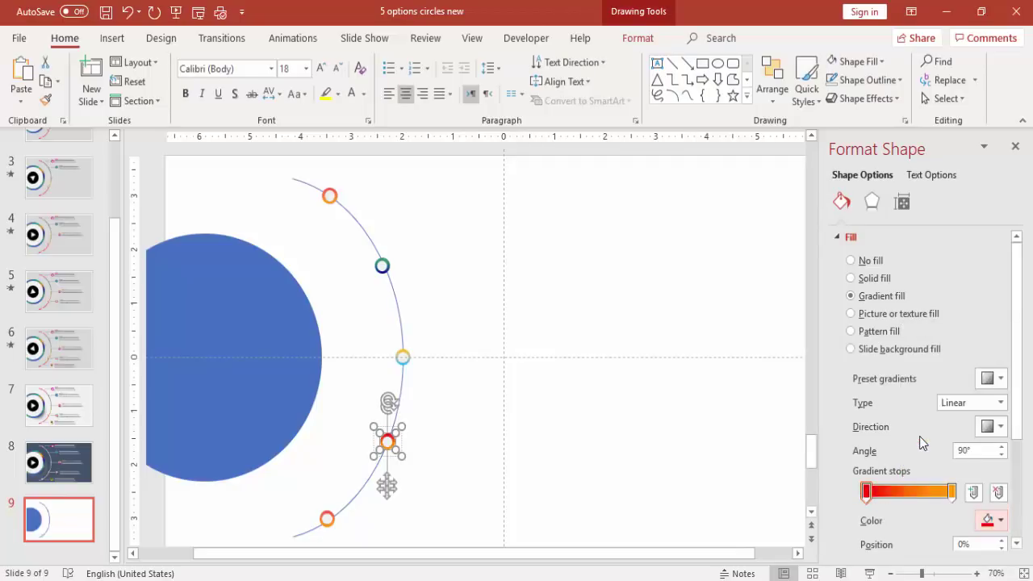
pyautogui.click(952, 492)
pyautogui.click(997, 521)
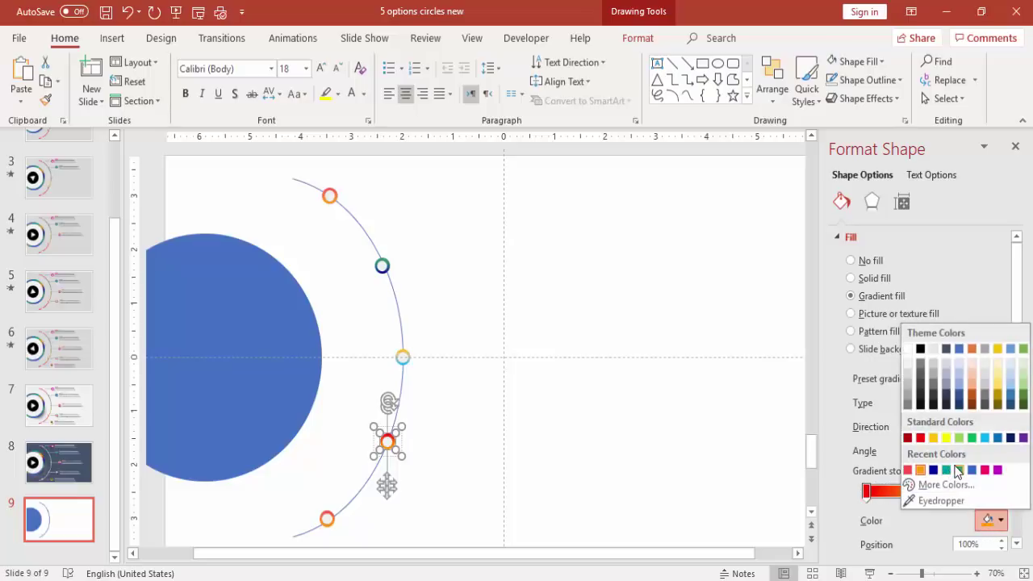
pyautogui.click(948, 470)
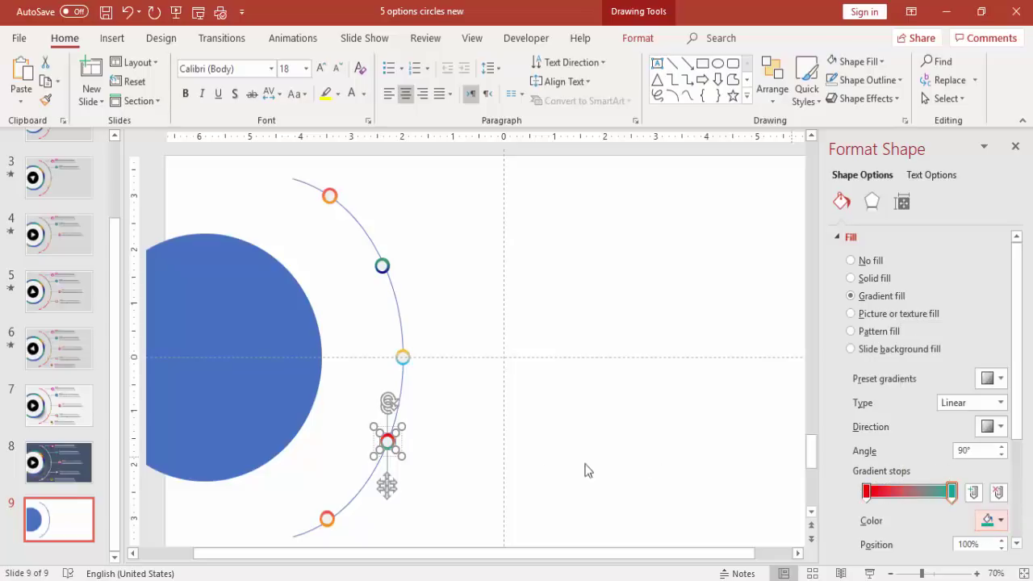
pyautogui.click(452, 472)
# Set the bottom marker's gradient stops to dark blue and magenta.
pyautogui.click(327, 517)
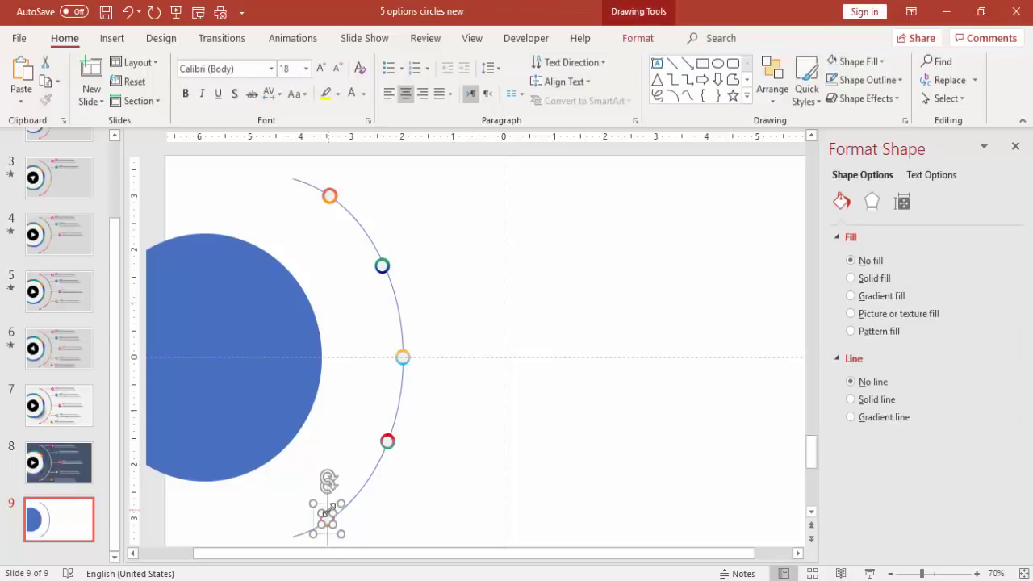
pyautogui.click(357, 528)
pyautogui.click(324, 516)
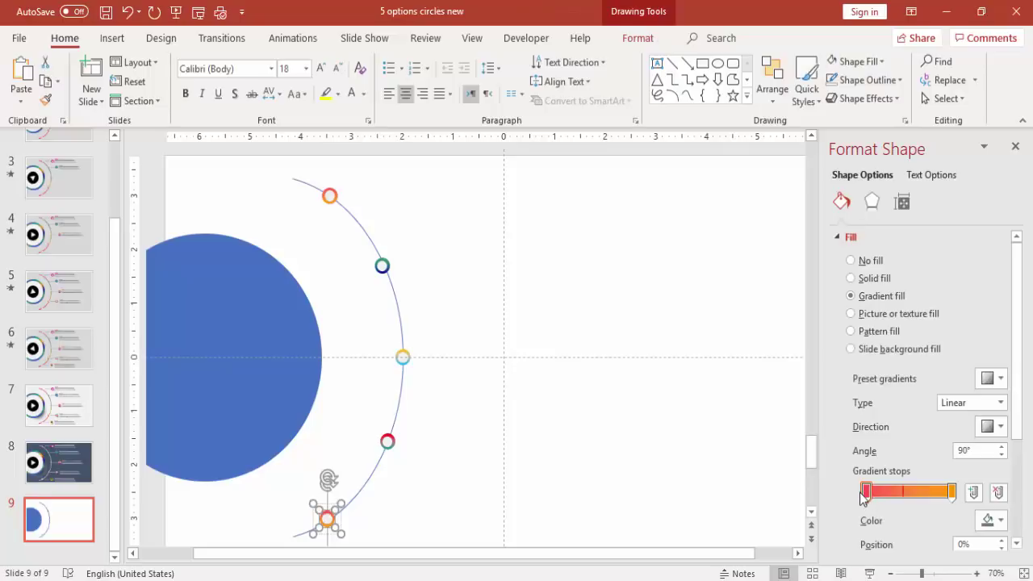
pyautogui.click(998, 521)
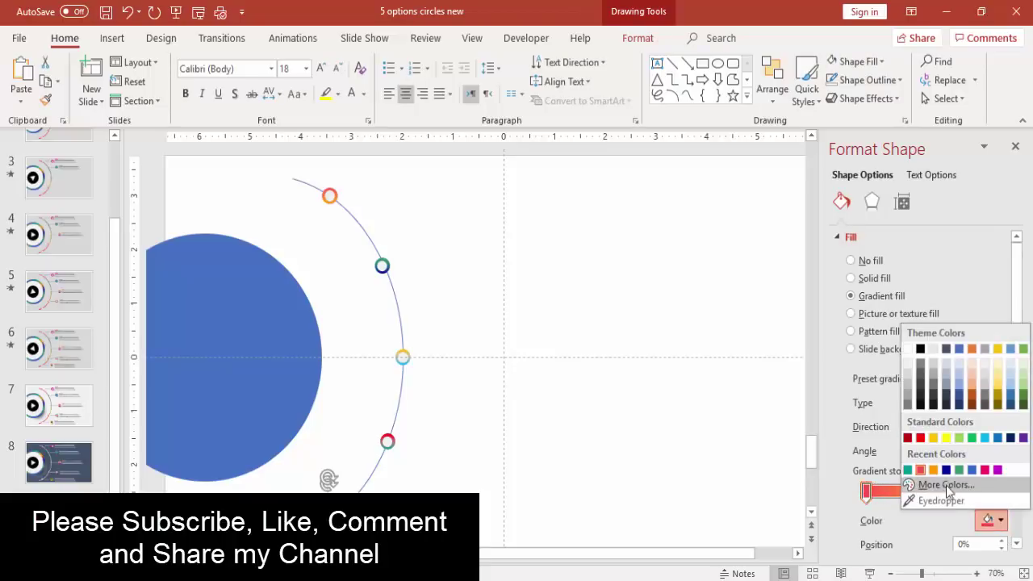
pyautogui.click(959, 405)
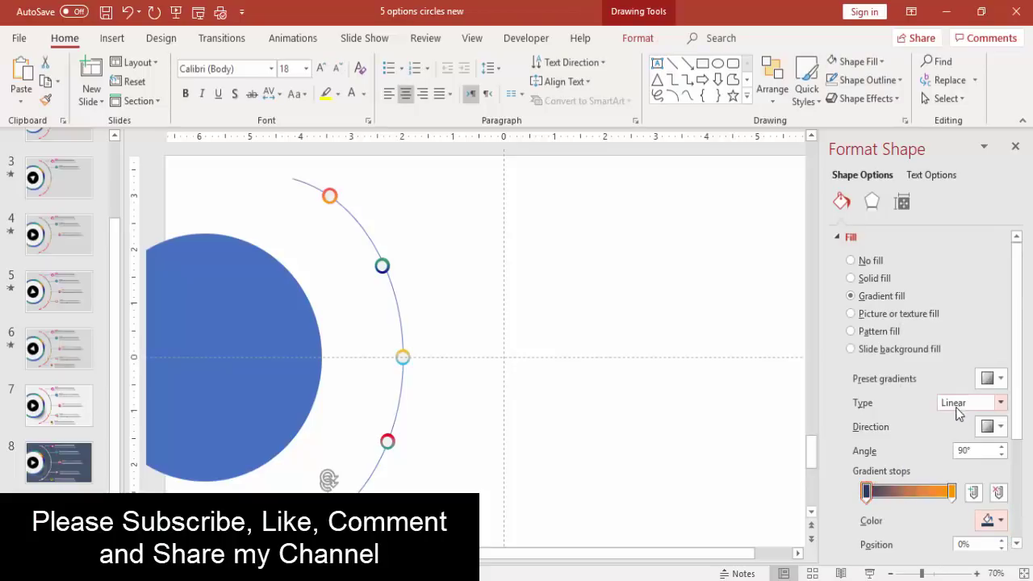
pyautogui.click(951, 492)
pyautogui.click(998, 521)
pyautogui.click(998, 472)
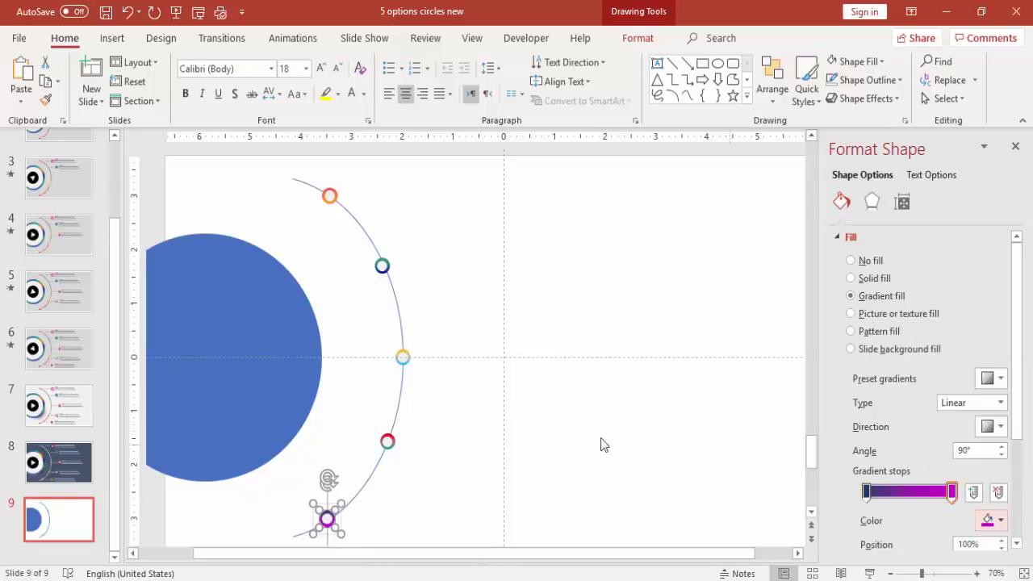
pyautogui.click(559, 435)
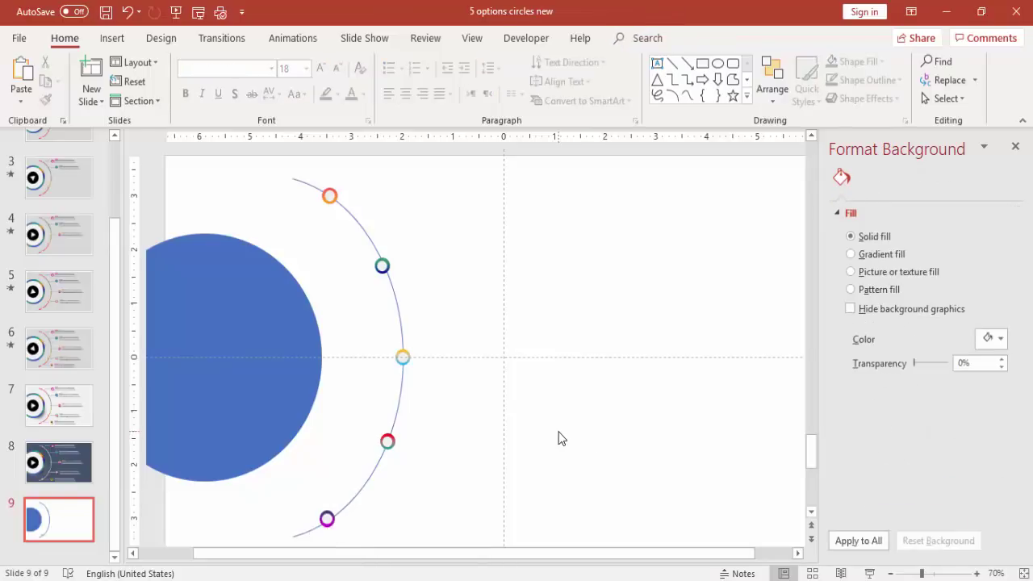
# Select all five gradient marker rings and duplicate them with Ctrl+D.
pyautogui.click(330, 196)
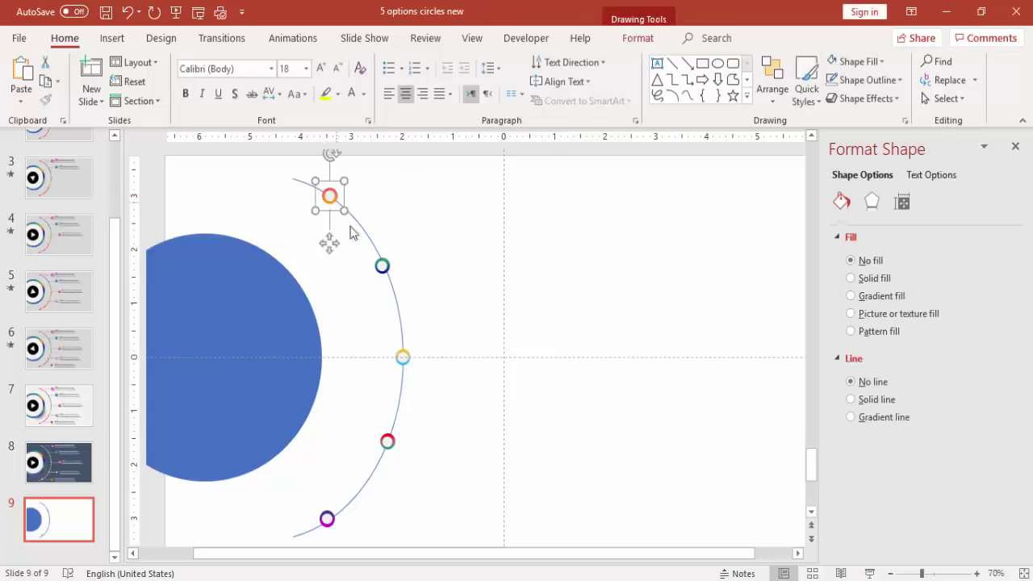
pyautogui.keyDown('shift'); pyautogui.click(383, 268); pyautogui.keyUp('shift')
pyautogui.keyDown('shift'); pyautogui.click(402, 356); pyautogui.keyUp('shift')
pyautogui.keyDown('shift'); pyautogui.click(386, 443); pyautogui.keyUp('shift')
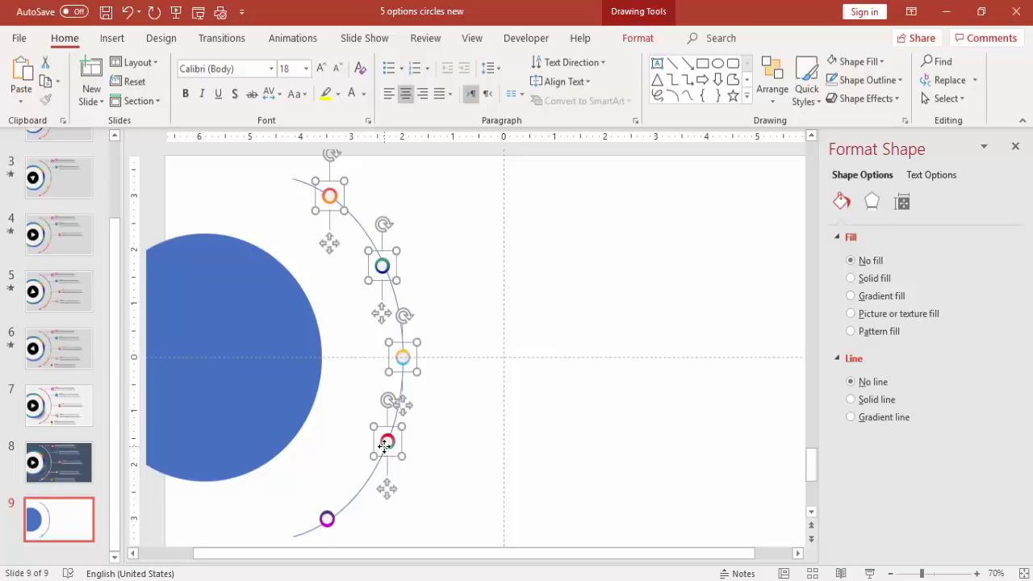
pyautogui.keyDown('shift'); pyautogui.click(328, 518); pyautogui.keyUp('shift')
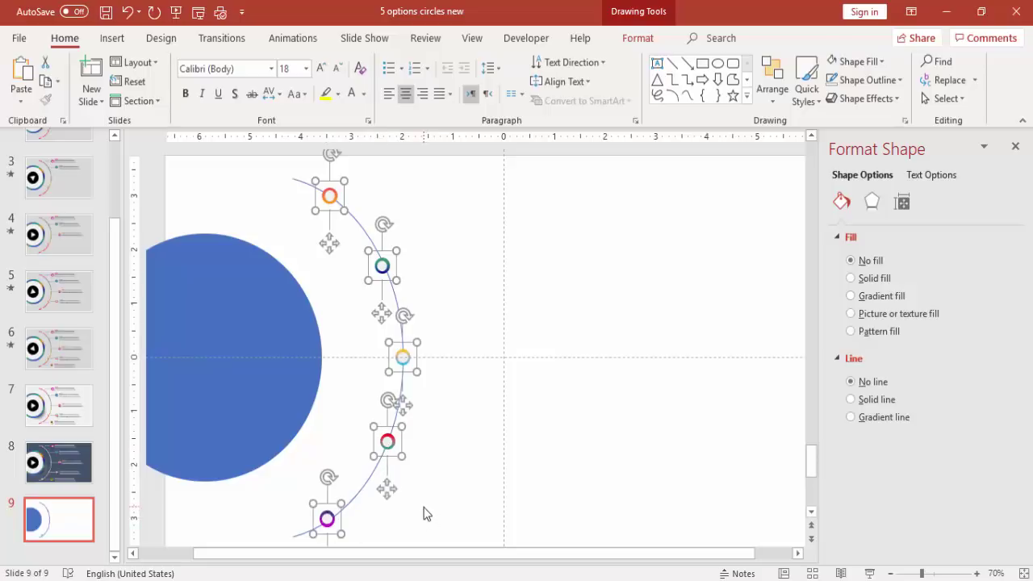
pyautogui.hotkey('ctrl', 'd')
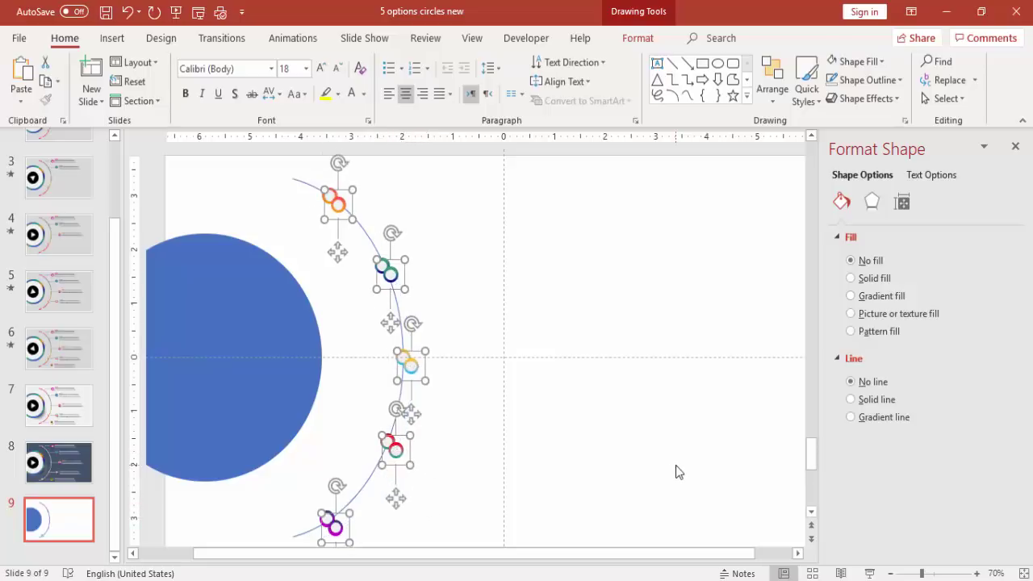
# Nudge the five copies up and left until they sit exactly on the originals.
pyautogui.press('Left')
pyautogui.press('Left')
pyautogui.press('Up')
pyautogui.press('Up')
pyautogui.press('Left')
pyautogui.press('Left')
pyautogui.press('Up')
pyautogui.press('Up')
pyautogui.press('Up')
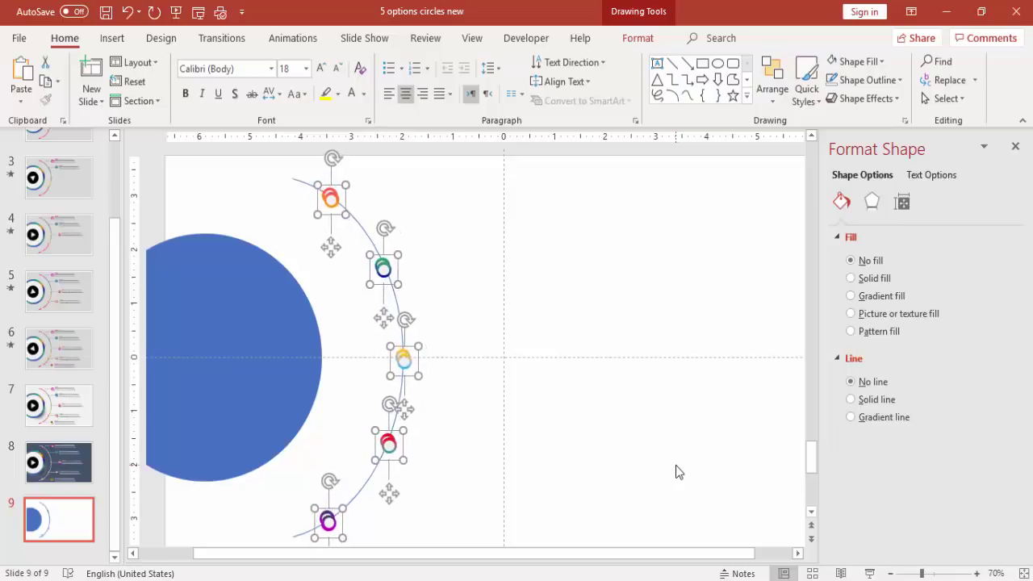
pyautogui.press('Left')
pyautogui.press('Up')
pyautogui.press('Left')
pyautogui.press('Up')
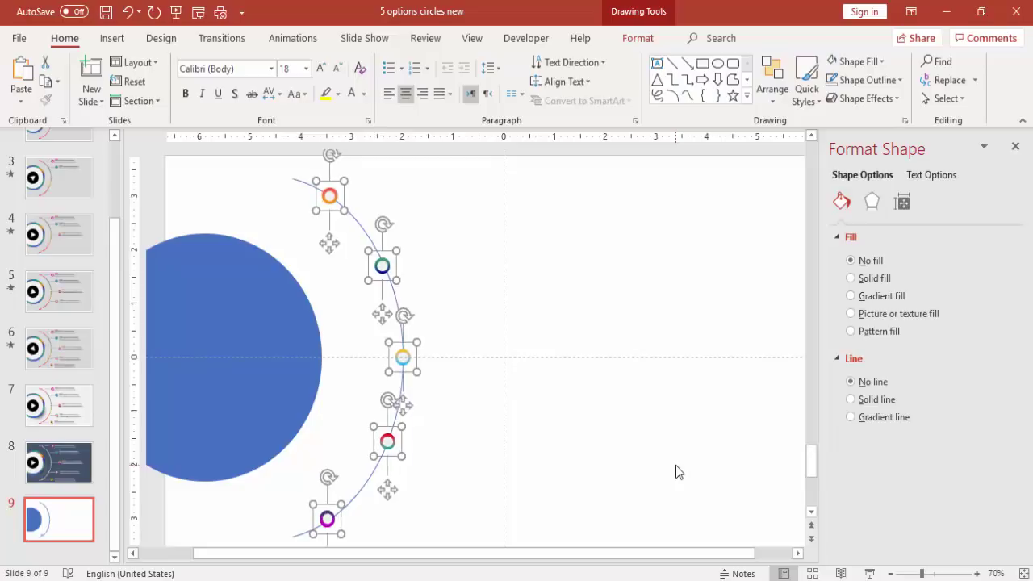
pyautogui.click(628, 430)
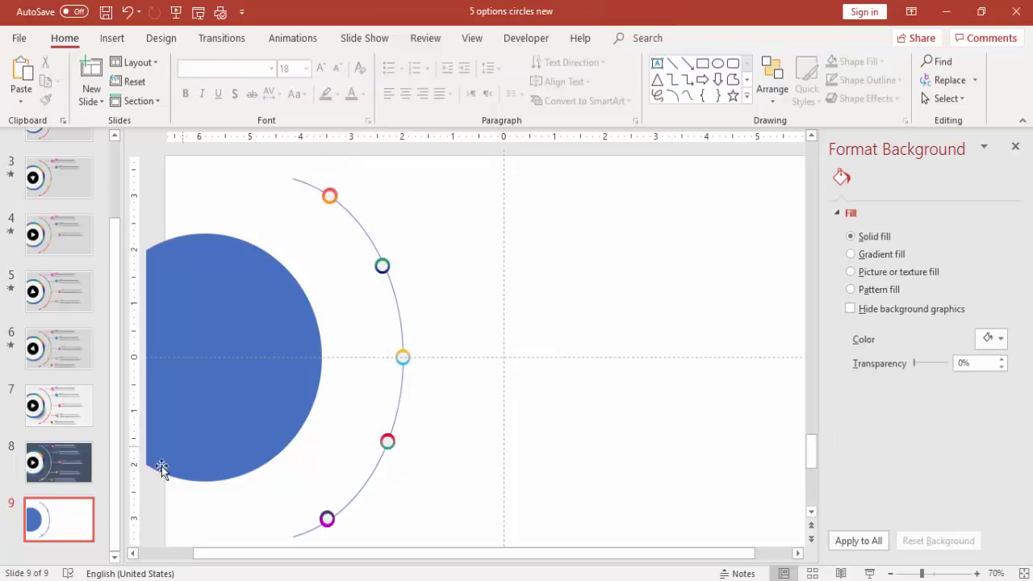
# Give the large circle a gradient fill with a pink stop at 26% and teal at 50%.
pyautogui.click(192, 396)
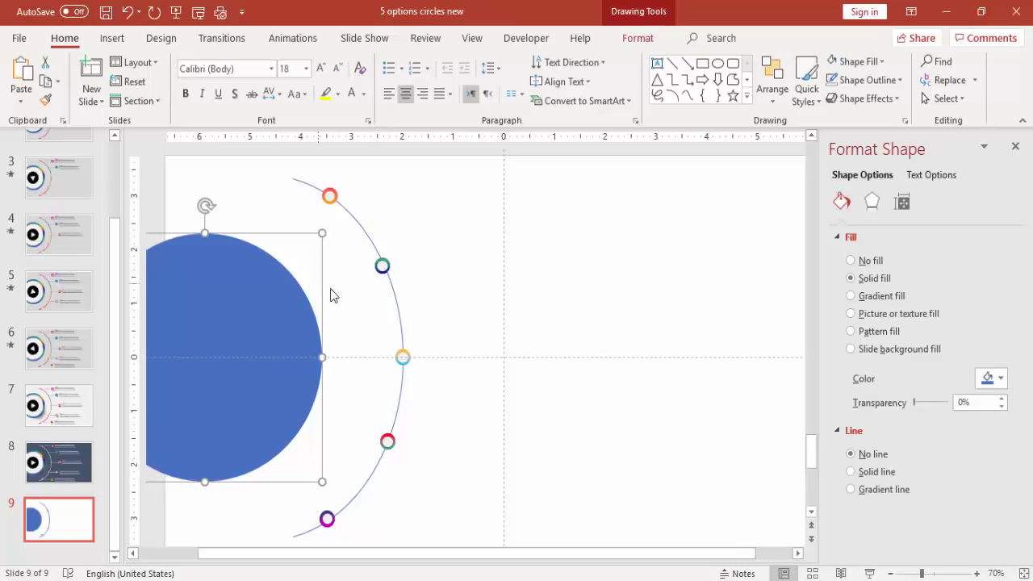
pyautogui.click(883, 296)
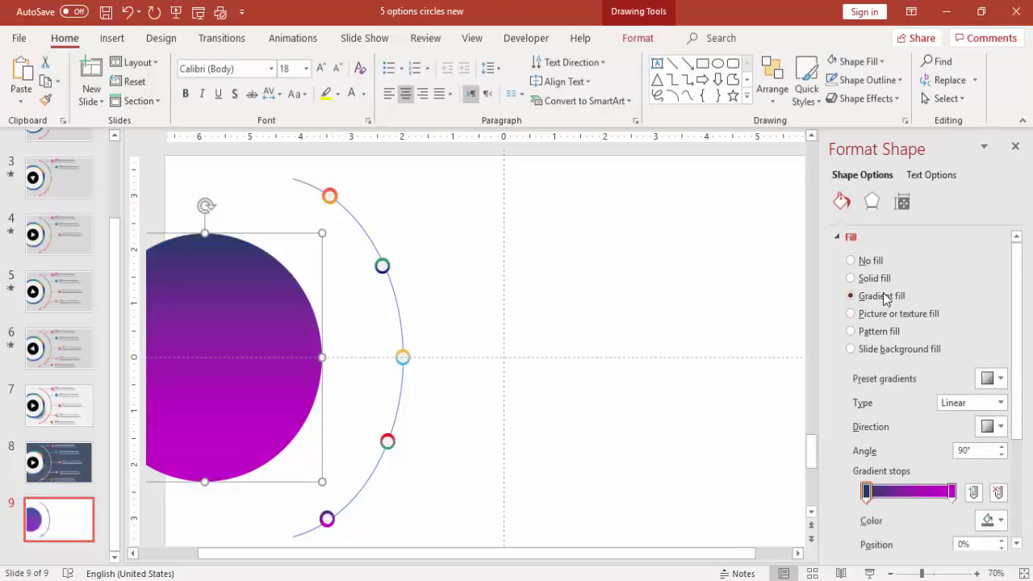
pyautogui.click(889, 492)
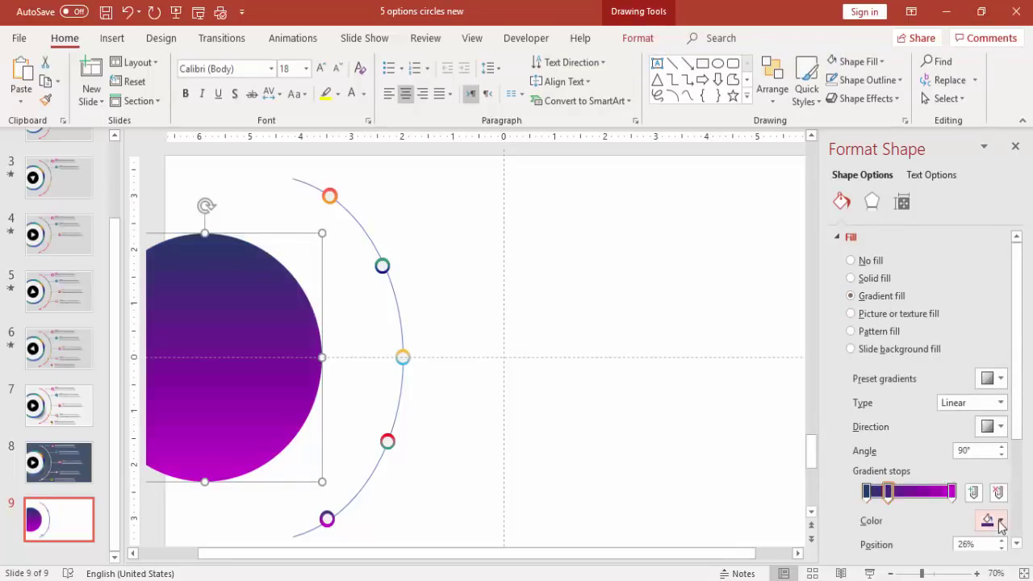
pyautogui.click(990, 521)
pyautogui.click(936, 473)
pyautogui.click(909, 492)
pyautogui.click(990, 520)
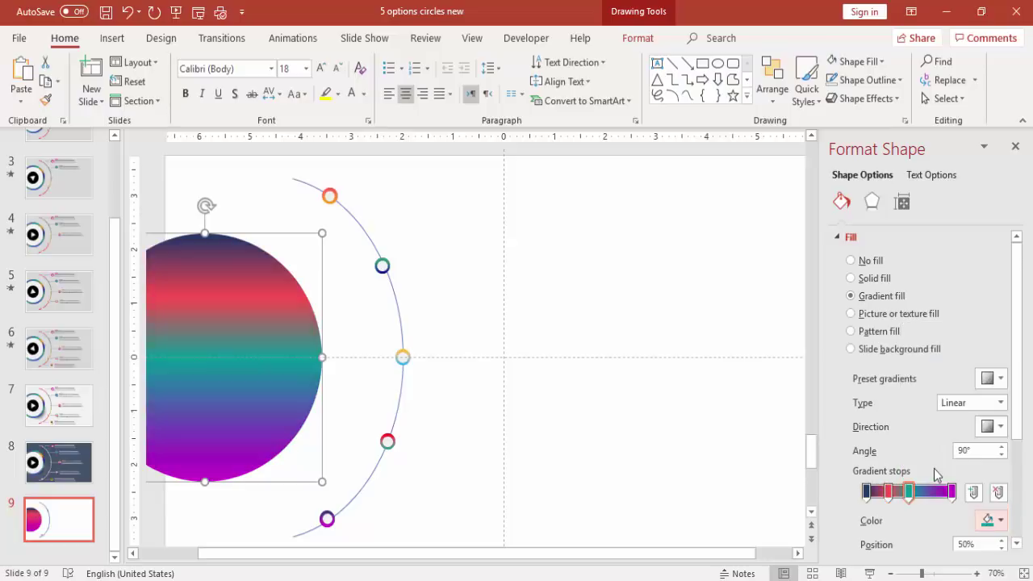
# Add a yellow gradient stop at 70% and reselect the finished rainbow circle.
pyautogui.click(927, 492)
pyautogui.click(988, 521)
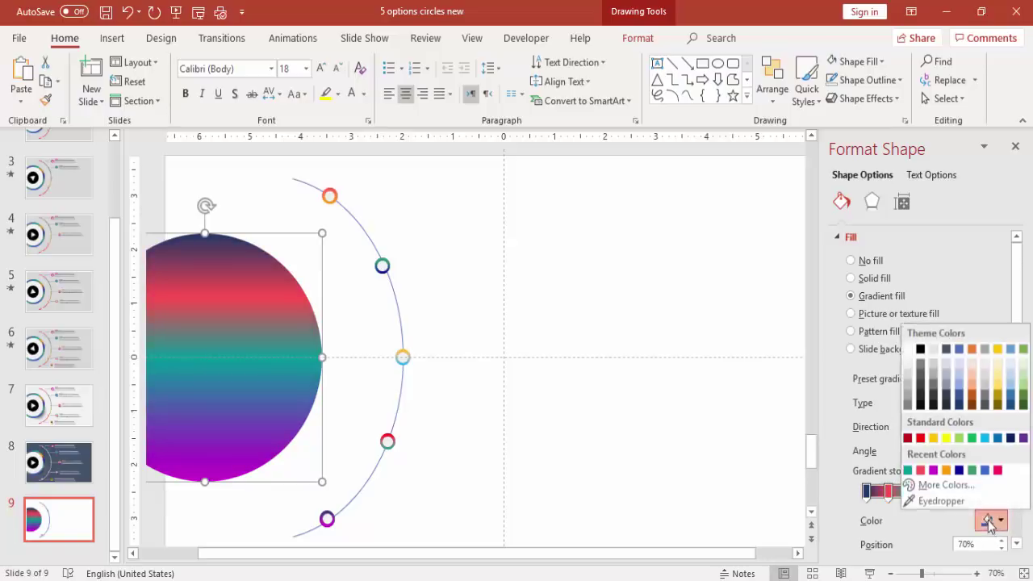
pyautogui.click(999, 470)
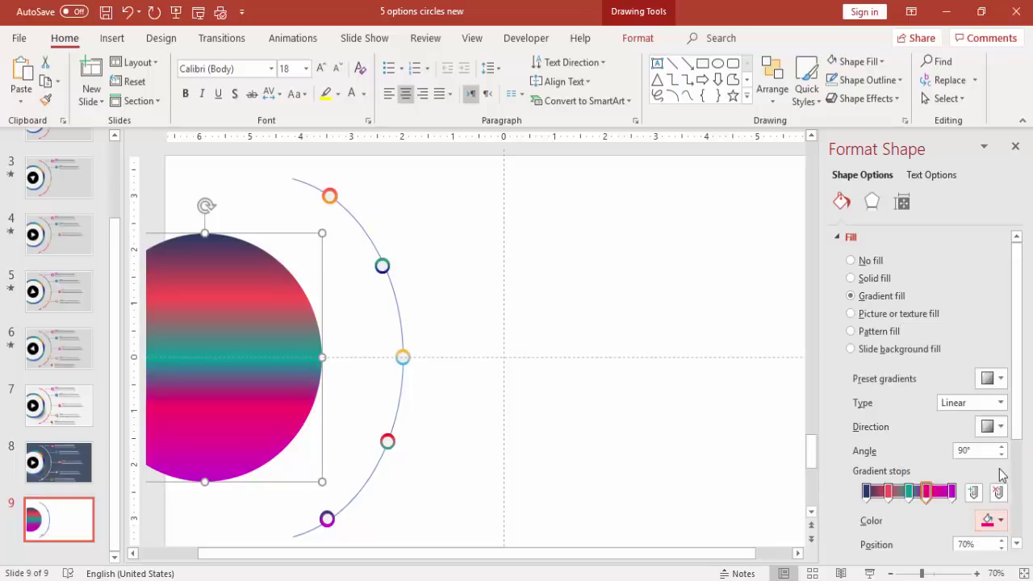
pyautogui.click(1000, 523)
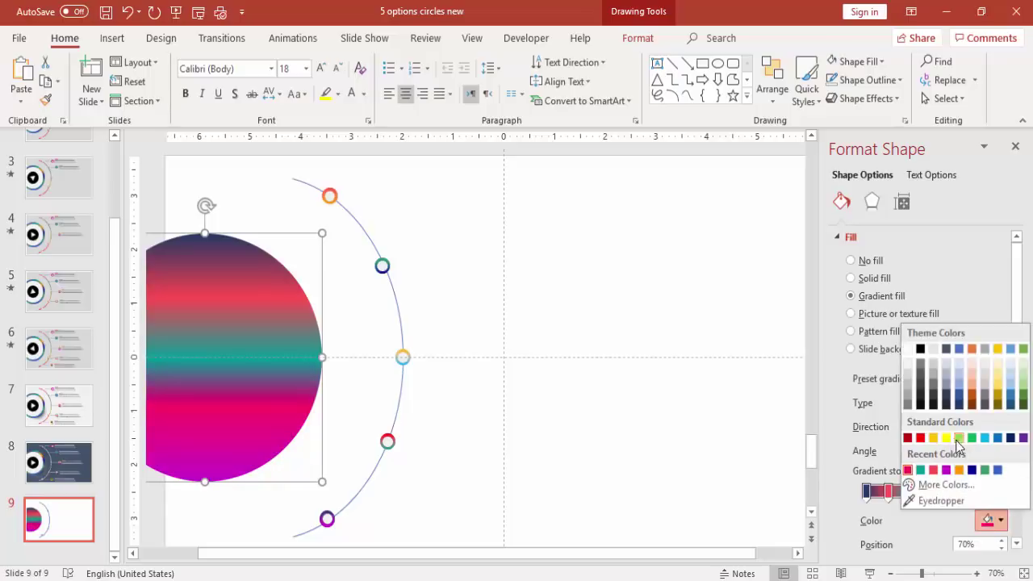
pyautogui.press('Escape')
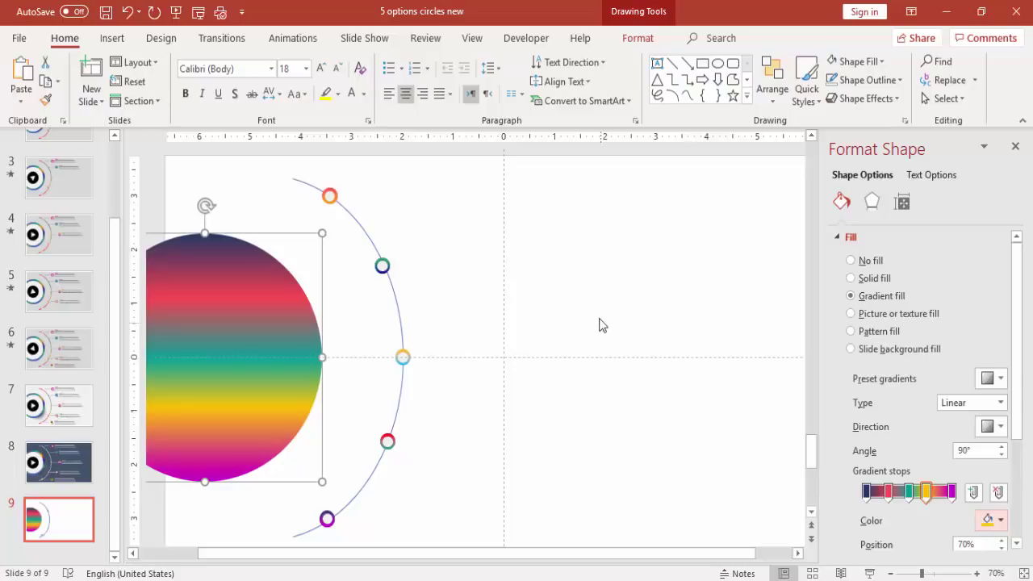
pyautogui.click(600, 324)
pyautogui.click(226, 342)
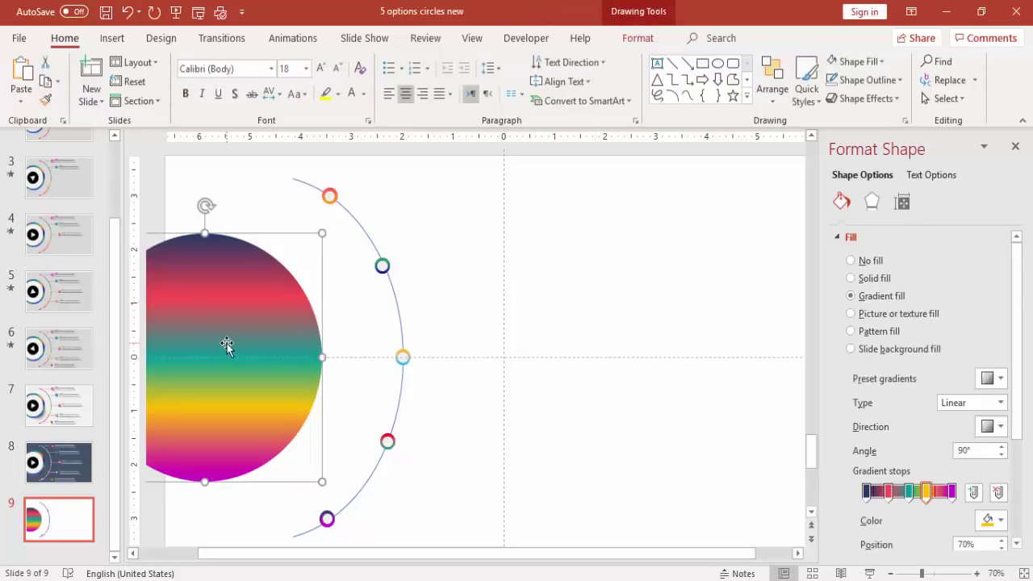
pyautogui.hscroll(-2, 226, 343)
# Fill the circle copy light grey, shrink it to 3.74 inches and centre it inside the rainbow circle.
pyautogui.moveTo(335, 316); pyautogui.dragTo(376, 346)
pyautogui.click(634, 38)
pyautogui.click(379, 61)
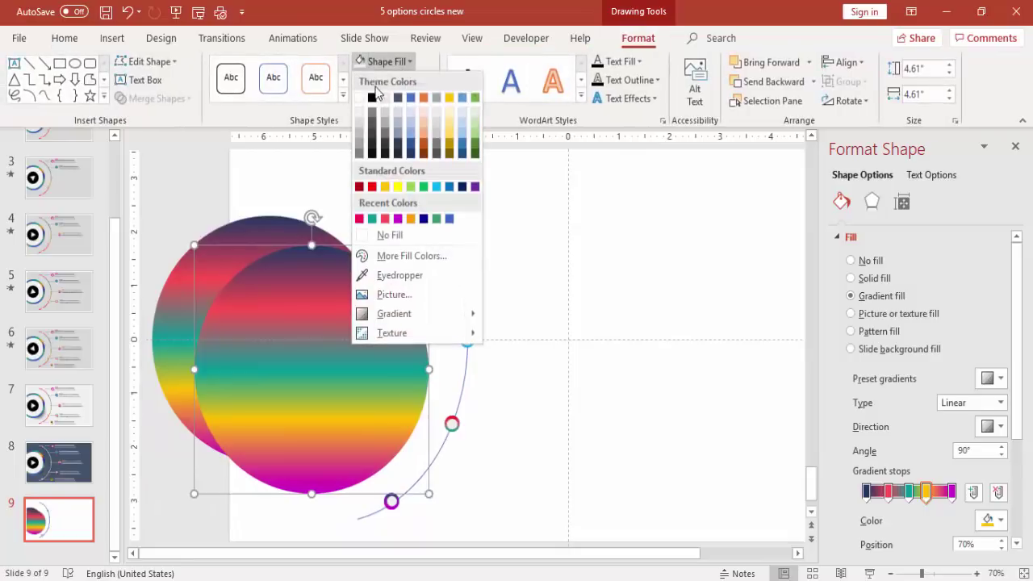
pyautogui.click(360, 112)
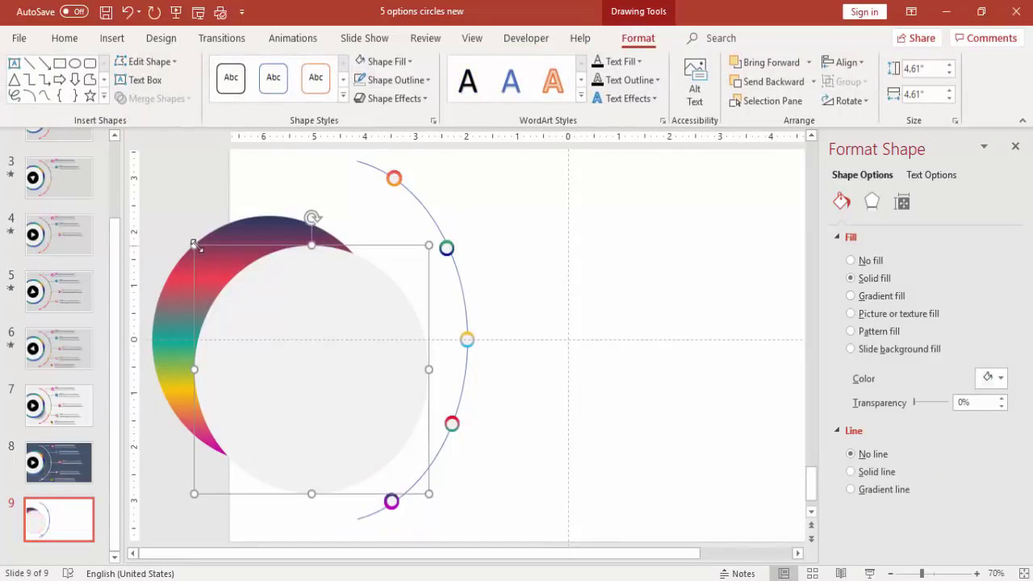
pyautogui.moveTo(195, 245); pyautogui.dragTo(235, 293)
pyautogui.moveTo(274, 330); pyautogui.dragTo(240, 307)
pyautogui.click(497, 298)
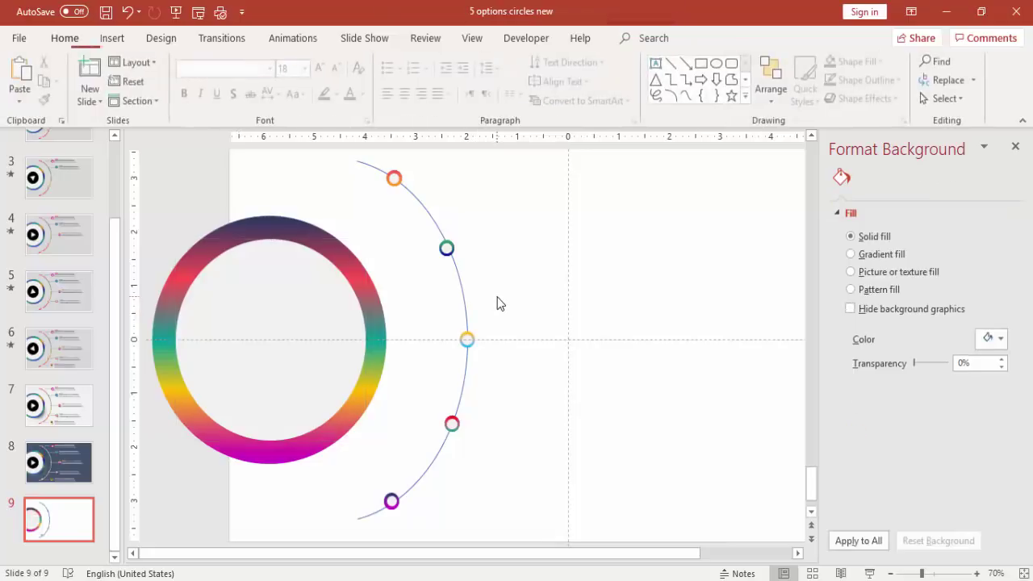
pyautogui.click(892, 573)
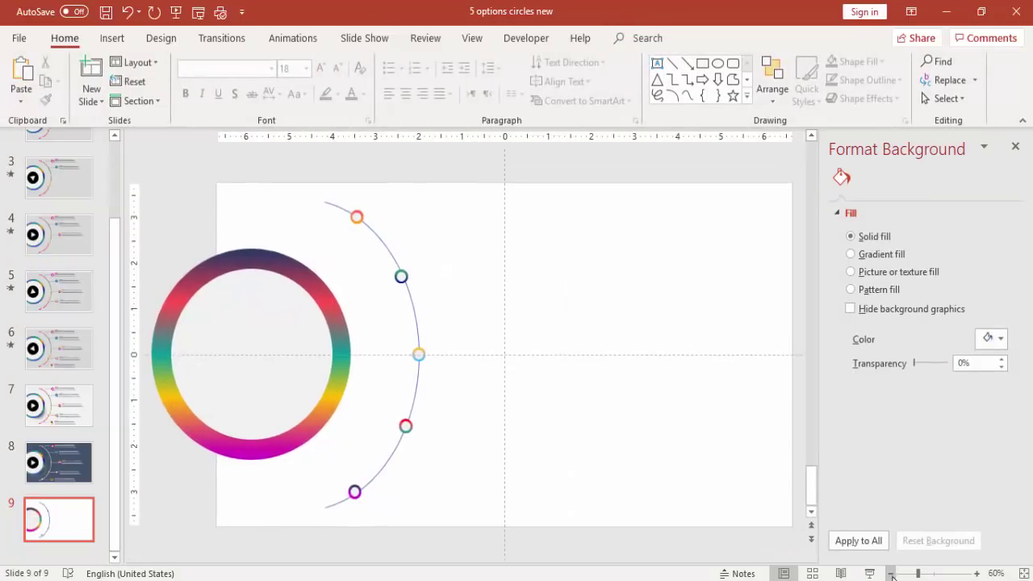
# Duplicate slide 9, then on the copy enlarge the top orange marker to 0.7 inches right of the arc.
pyautogui.rightClick(76, 530)
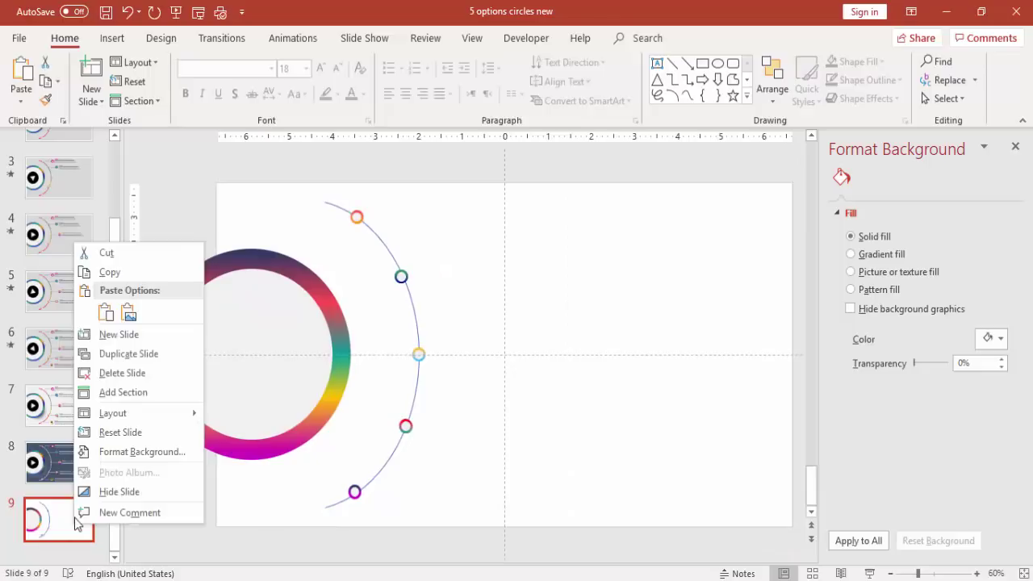
pyautogui.click(145, 360)
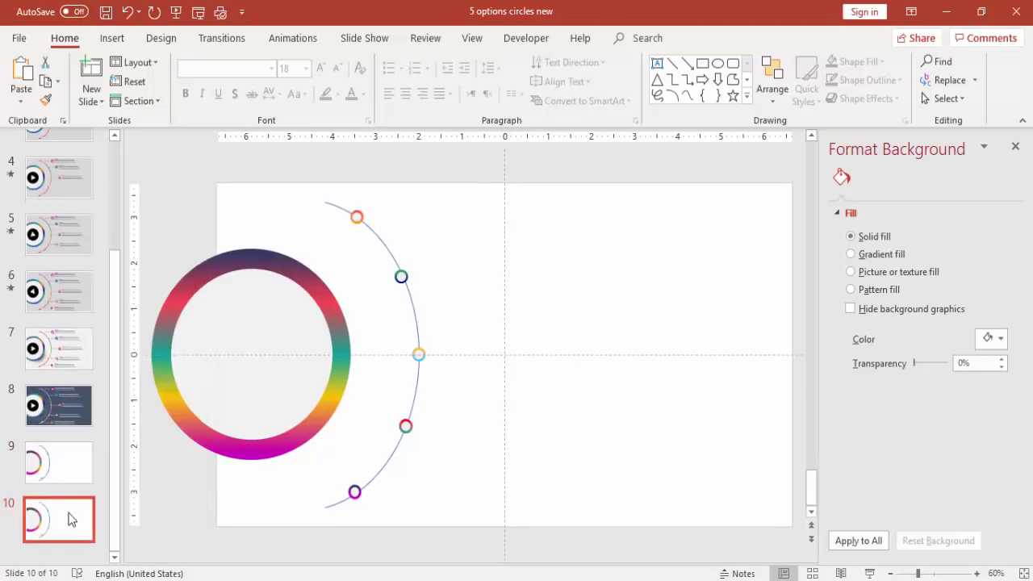
pyautogui.click(357, 217)
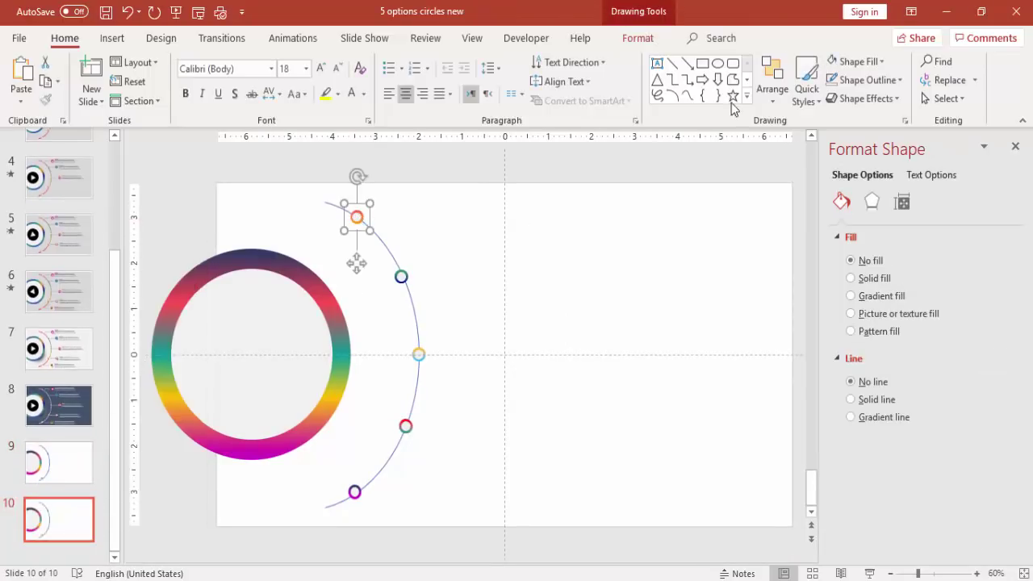
pyautogui.click(667, 42)
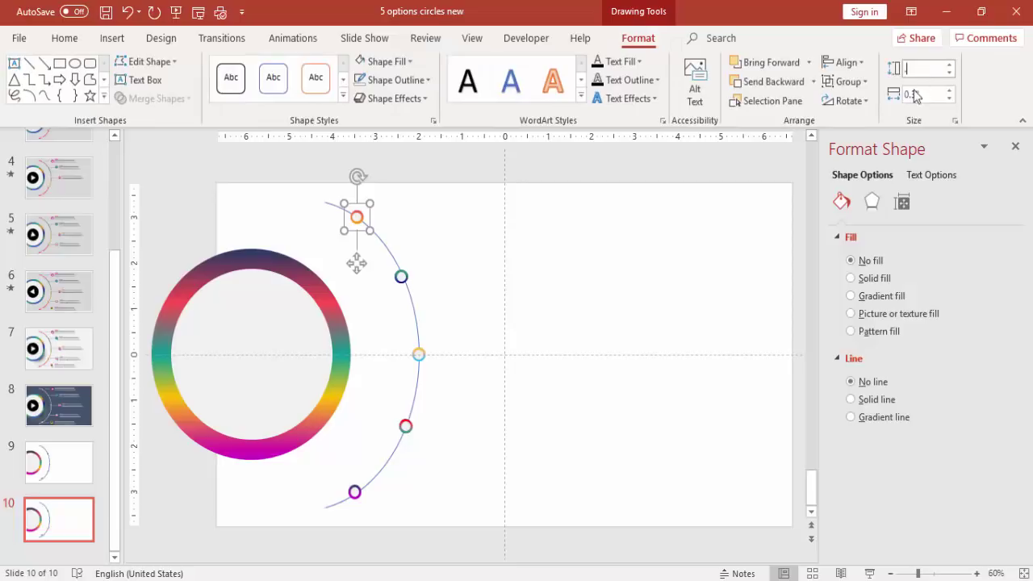
pyautogui.click(923, 94)
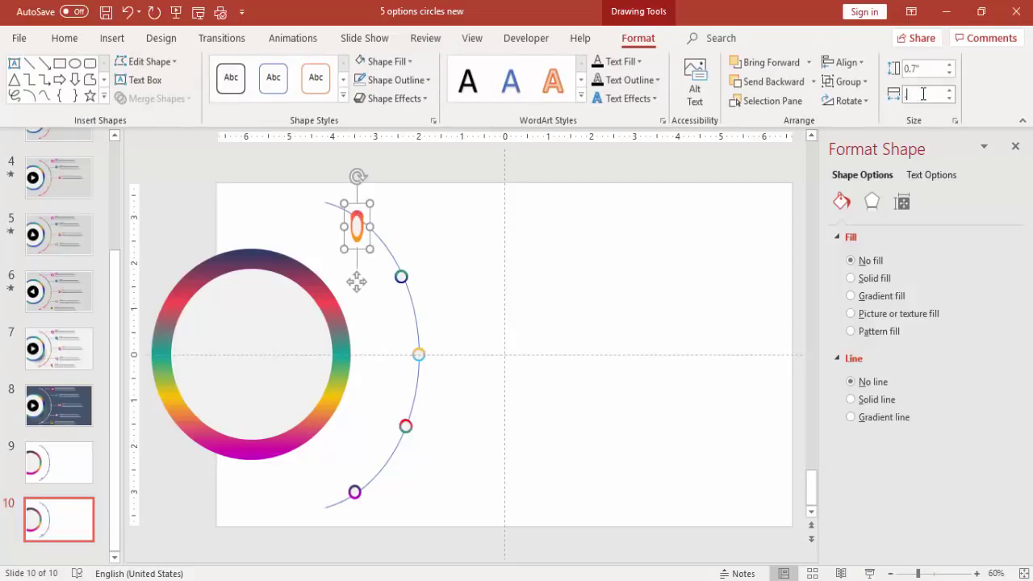
pyautogui.press('Return')
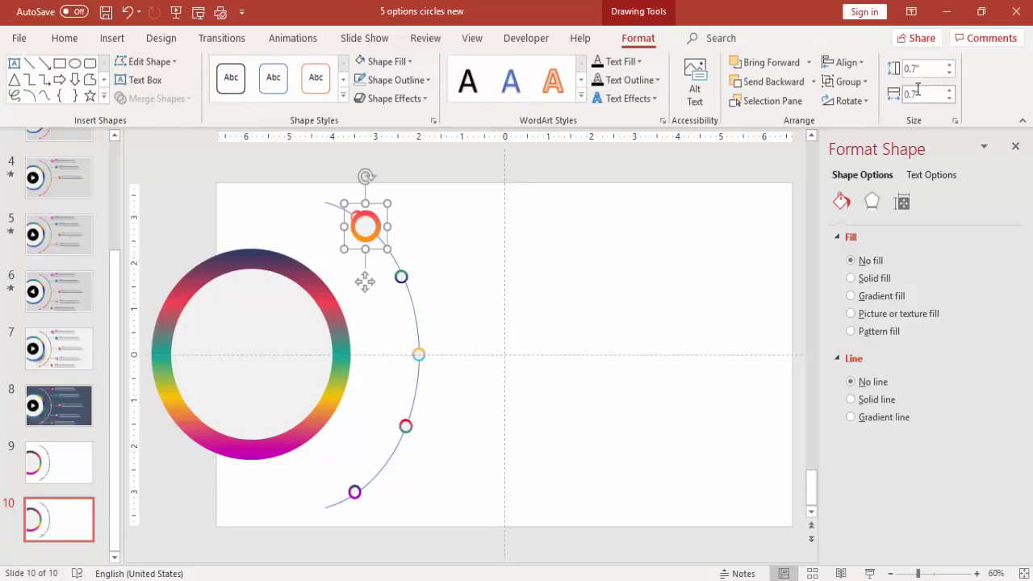
pyautogui.moveTo(363, 225); pyautogui.dragTo(437, 216)
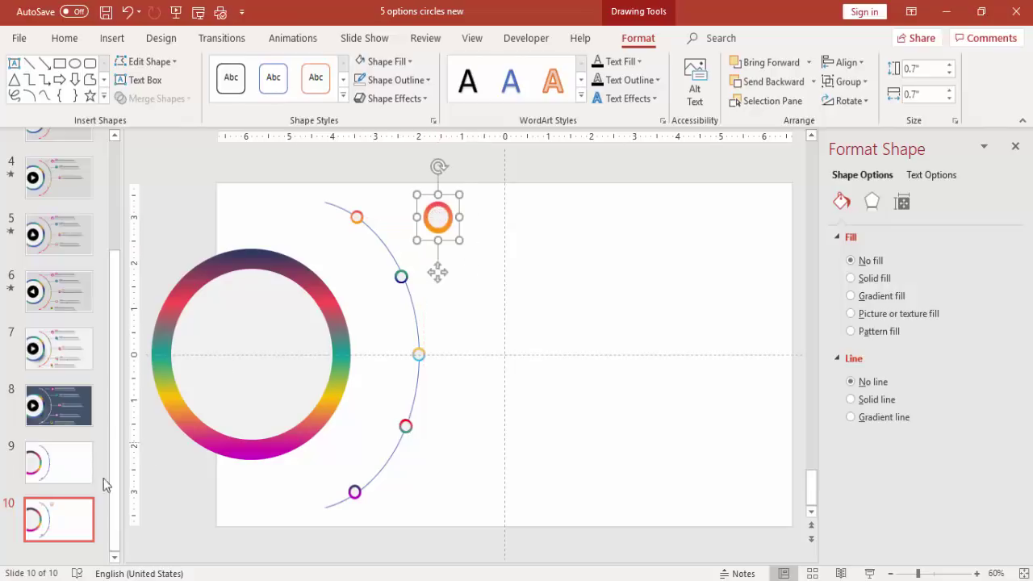
pyautogui.click(56, 510)
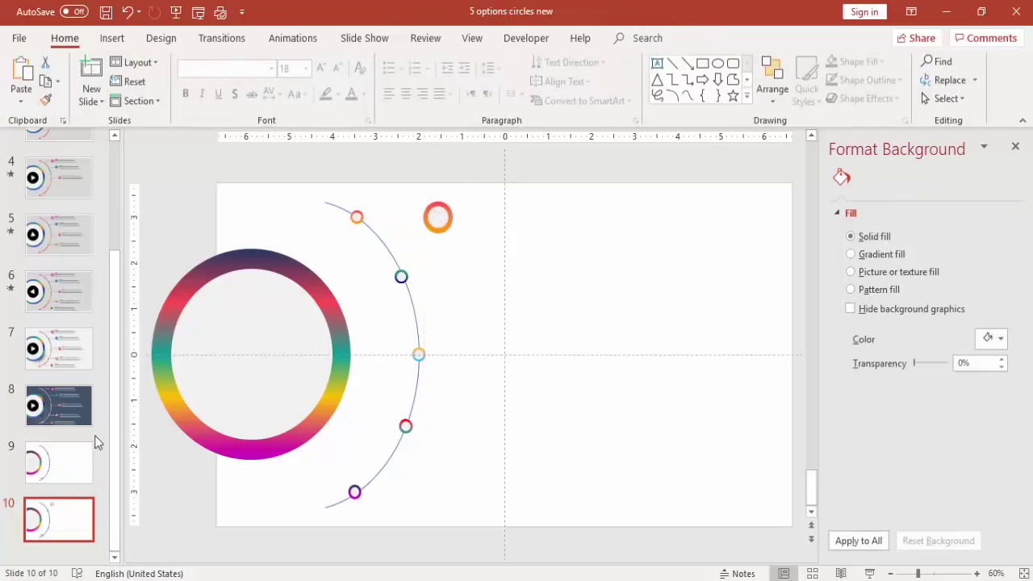
# Give slide 10 the Morph transition.
pyautogui.click(210, 38)
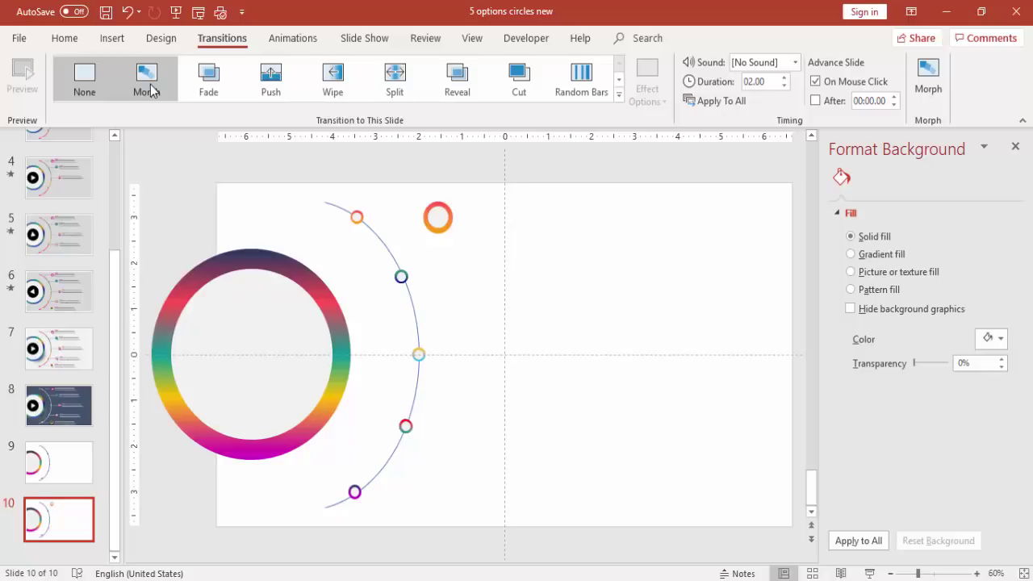
pyautogui.click(149, 91)
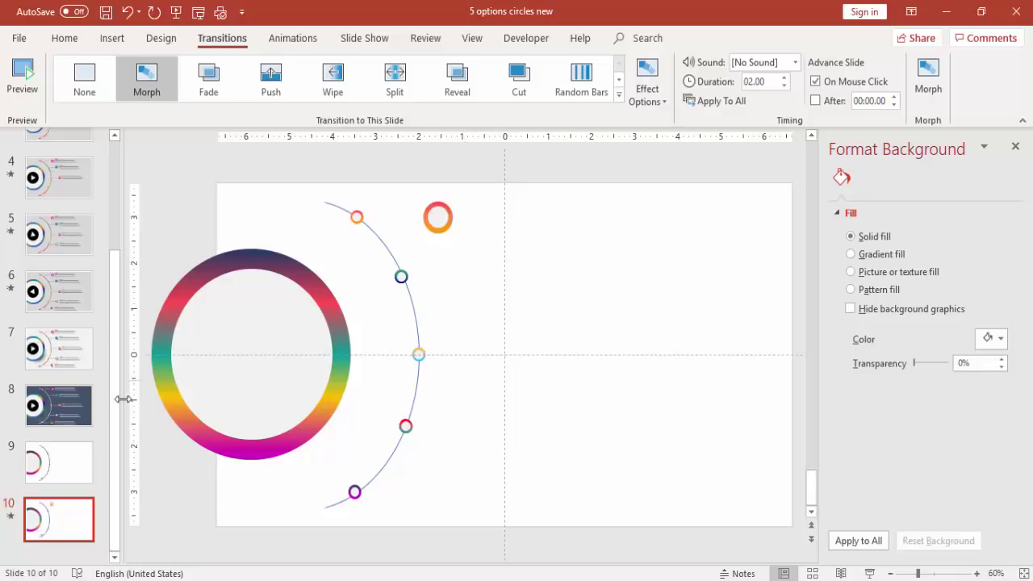
# Copy the Title 01 text block from slide 7 and paste it onto slide 10 beside the orange ring.
pyautogui.click(74, 365)
pyautogui.click(461, 204)
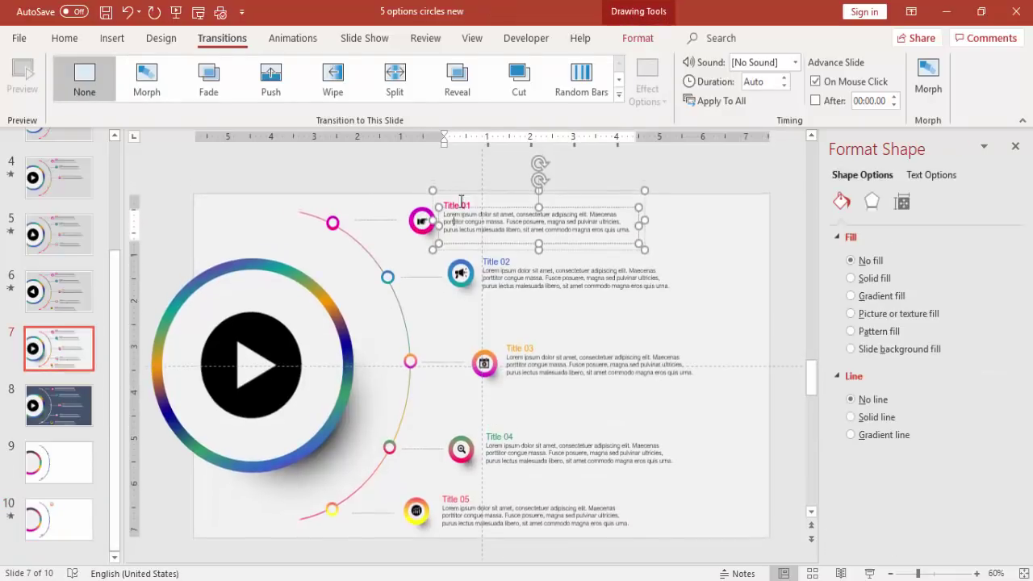
pyautogui.press('Escape')
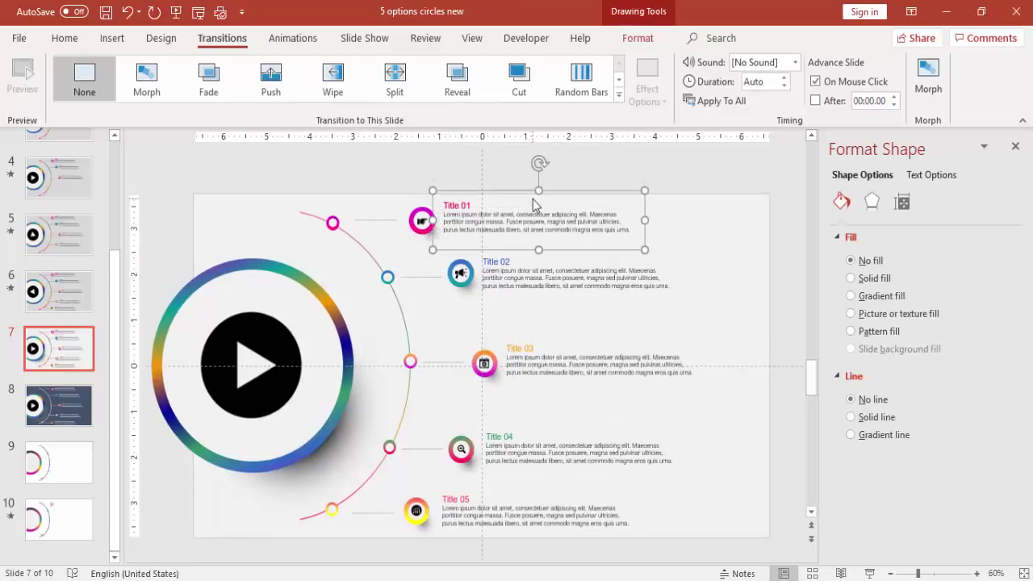
pyautogui.click(70, 492)
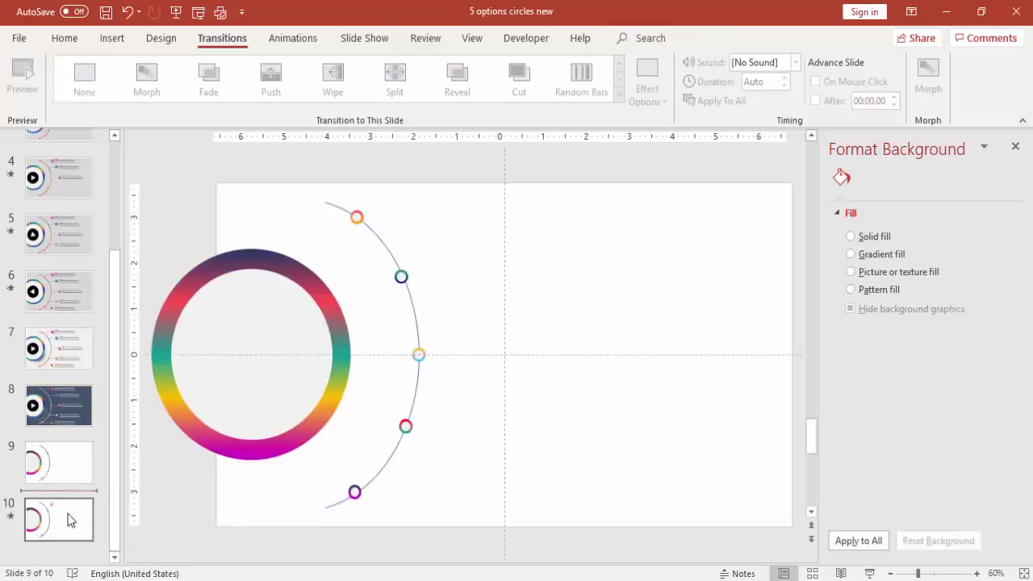
pyautogui.click(70, 521)
pyautogui.hotkey('ctrl', 'v')
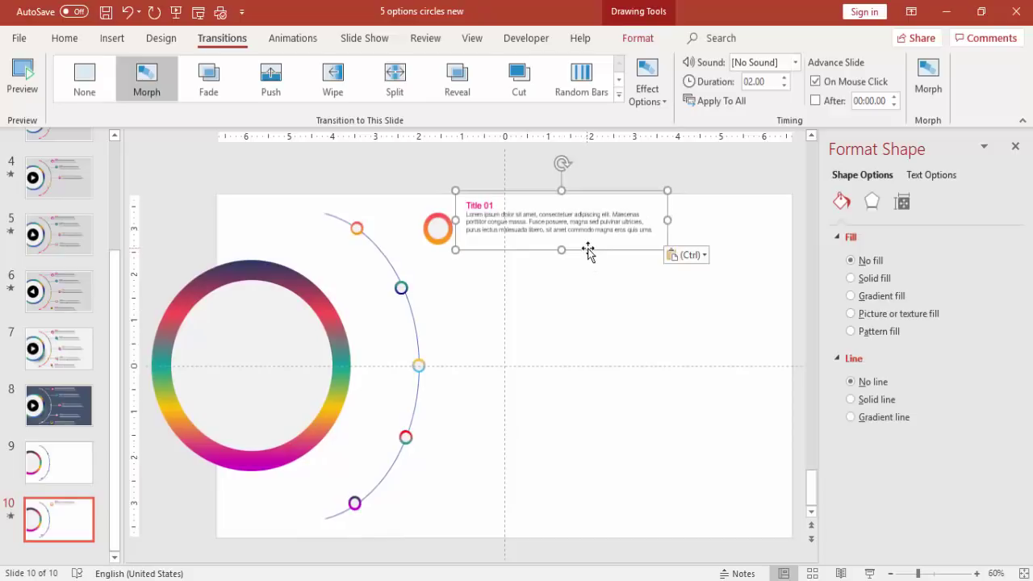
pyautogui.scroll(-1, 590, 254)
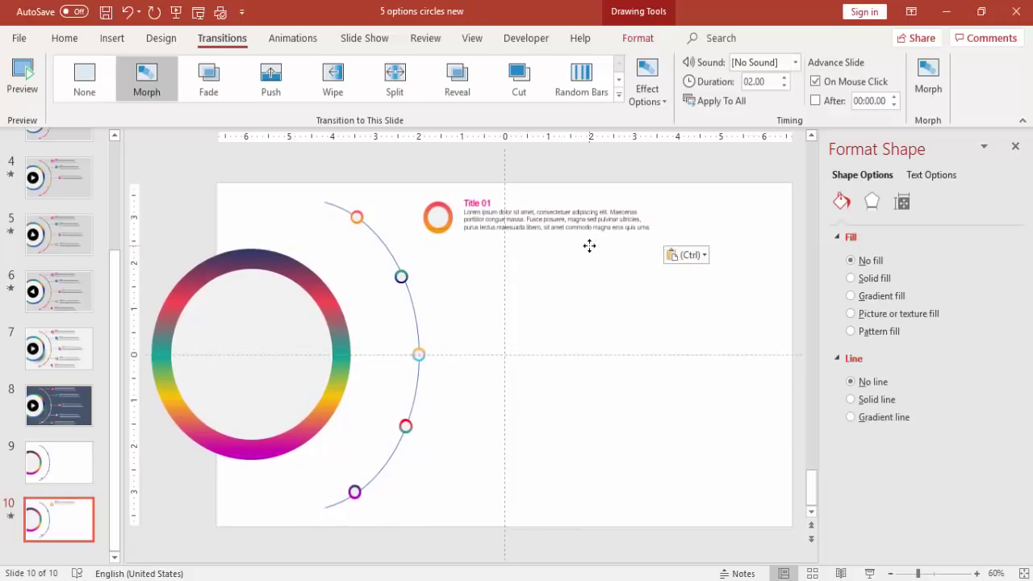
pyautogui.click(589, 247)
pyautogui.click(604, 293)
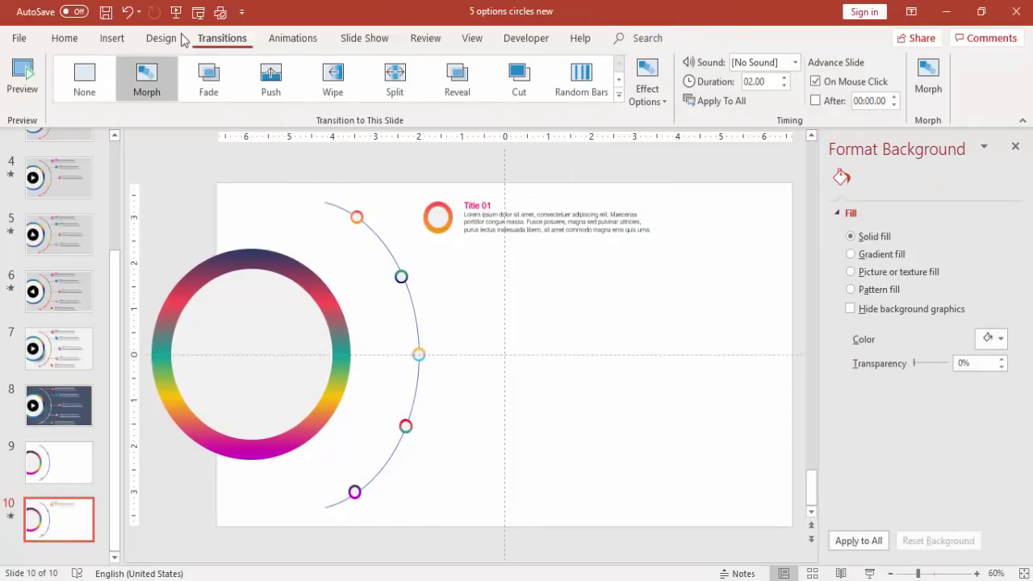
pyautogui.click(112, 39)
pyautogui.click(244, 104)
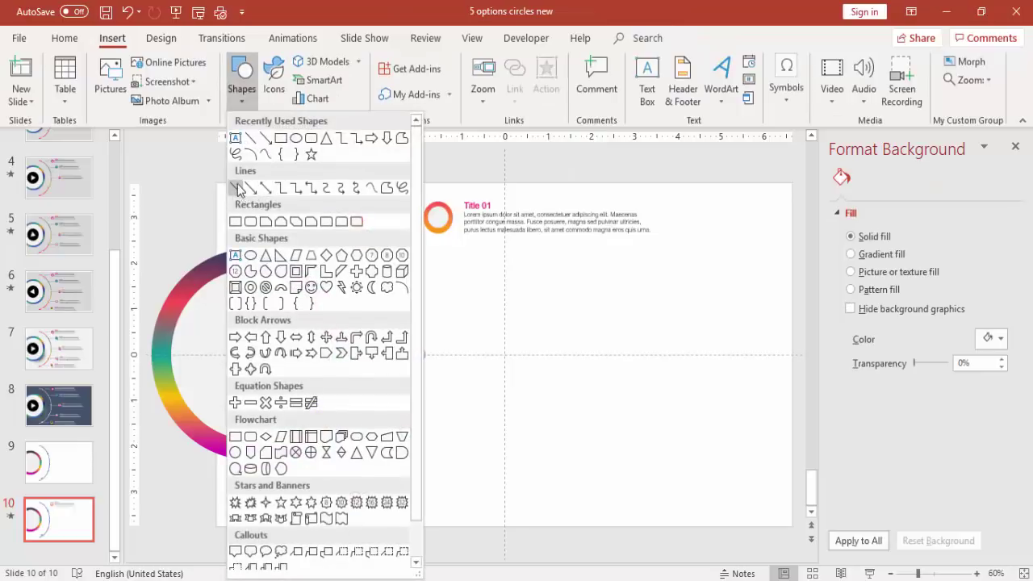
# Draw a dashed line from the top orange marker to the enlarged orange ring.
pyautogui.click(251, 139)
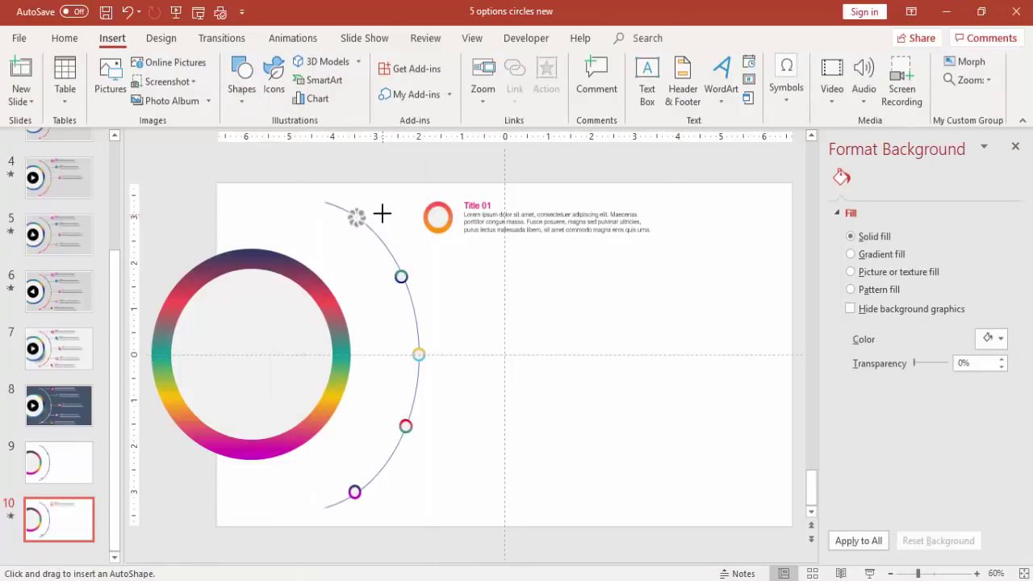
pyautogui.moveTo(382, 212)
pyautogui.mouseDown()
pyautogui.moveTo(430, 219)
pyautogui.moveTo(418, 208)
pyautogui.moveTo(392, 222)
pyautogui.mouseUp()
pyautogui.click(394, 80)
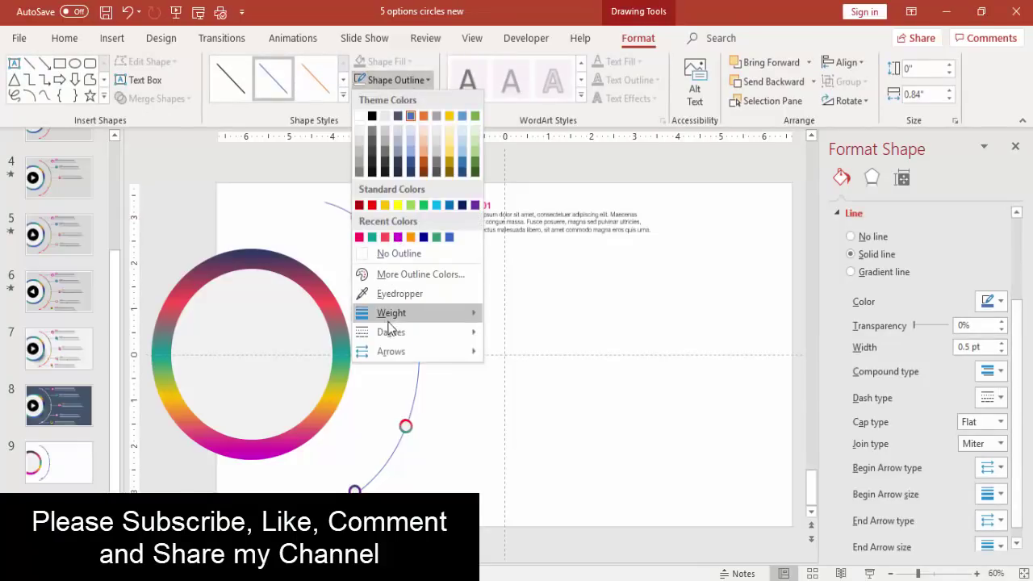
pyautogui.moveTo(393, 335)
pyautogui.click(517, 363)
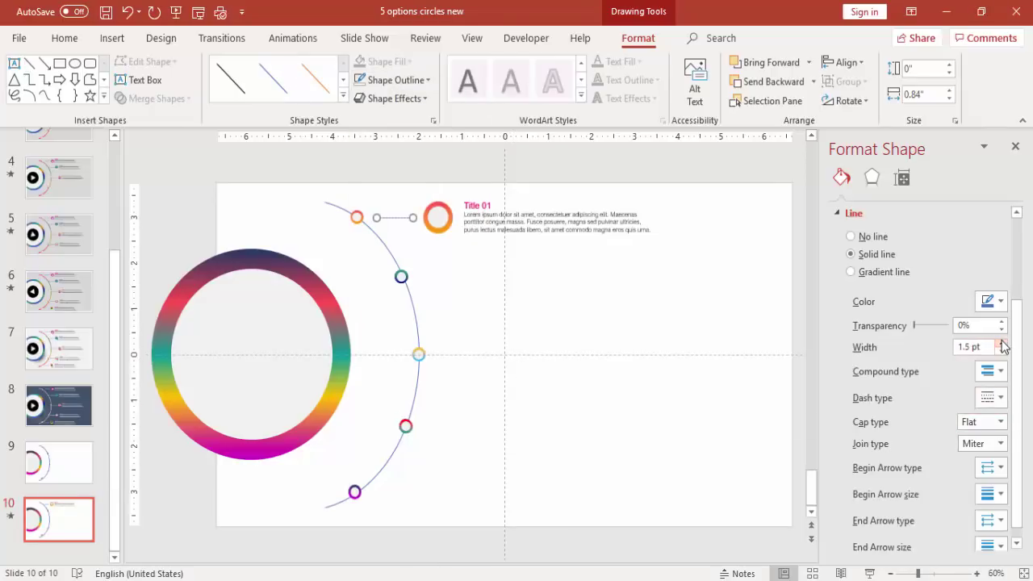
pyautogui.click(406, 81)
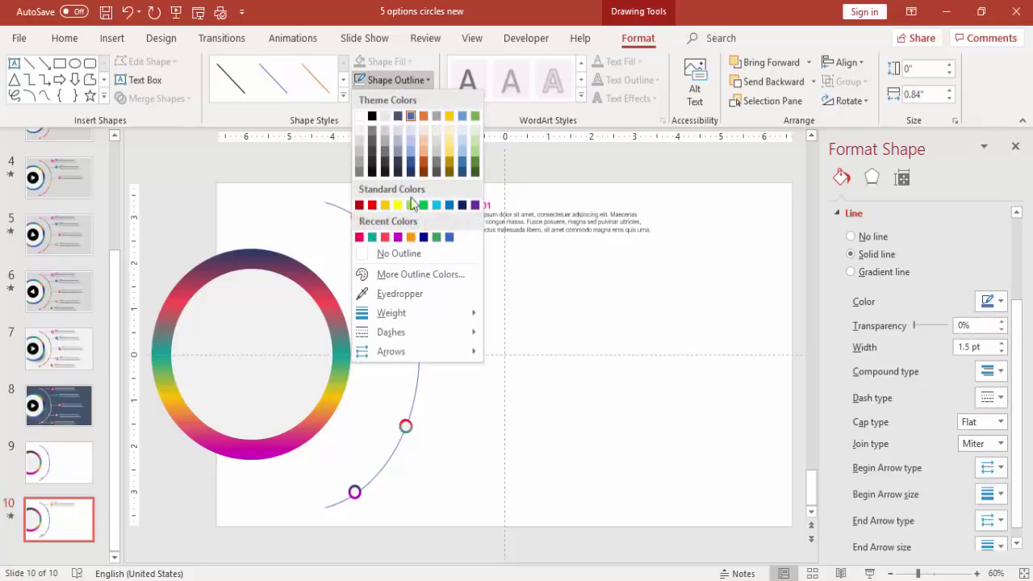
pyautogui.moveTo(440, 315)
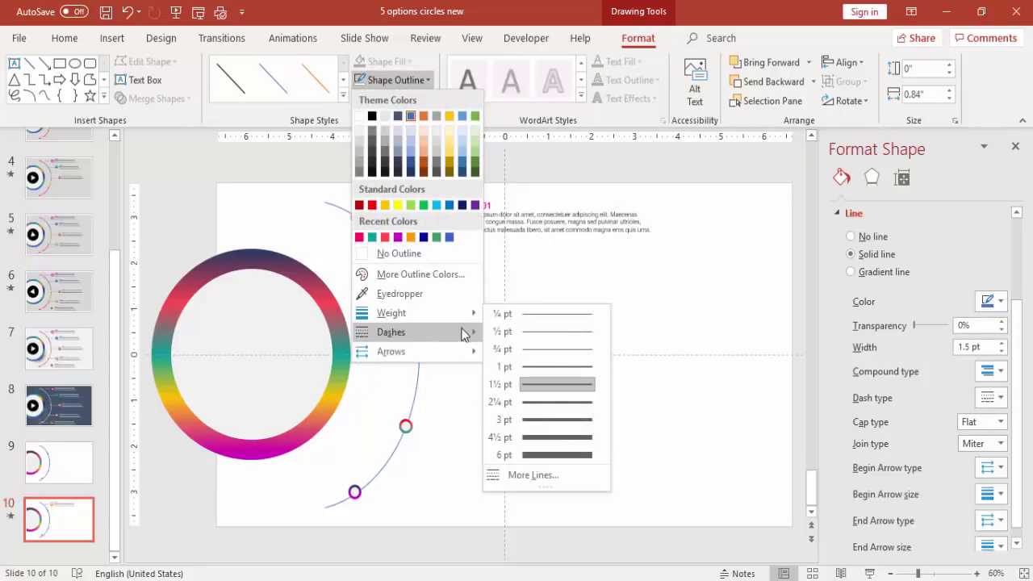
pyautogui.moveTo(456, 337)
pyautogui.click(518, 352)
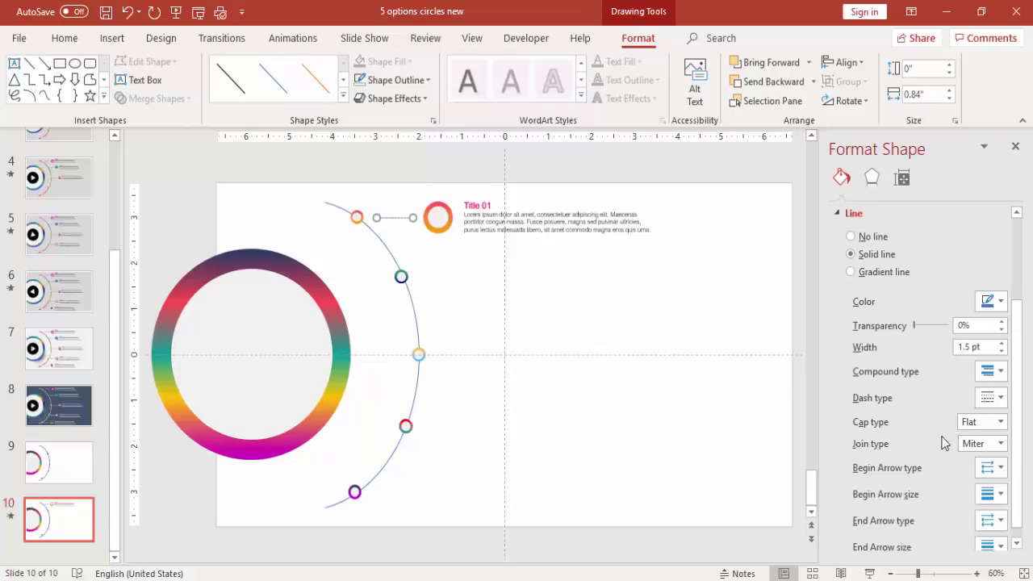
# Set the connector to 2 pt width, 29% transparency and a grey colour.
pyautogui.click(1003, 343)
pyautogui.click(1001, 323)
pyautogui.click(397, 78)
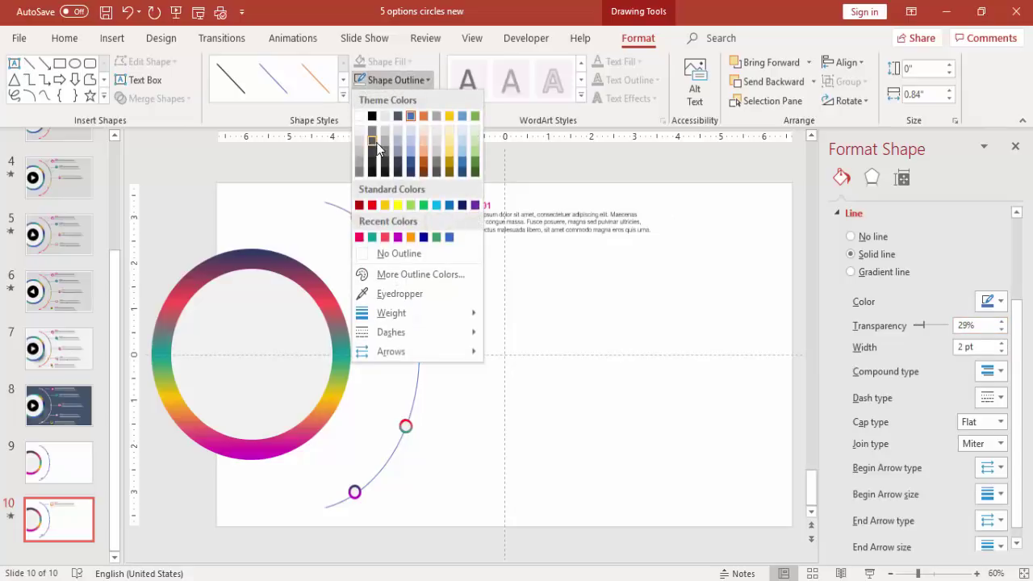
pyautogui.click(358, 168)
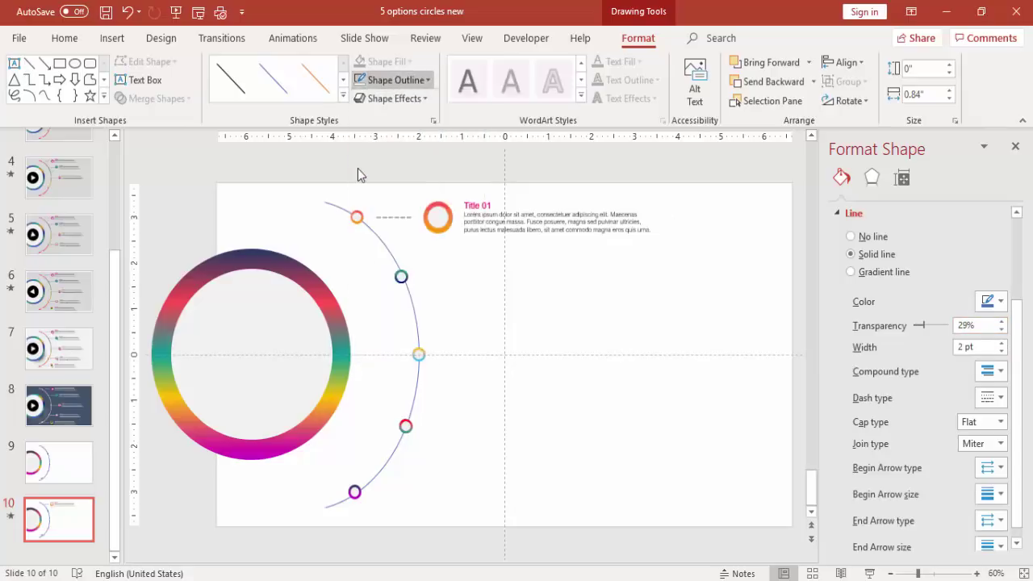
pyautogui.click(441, 261)
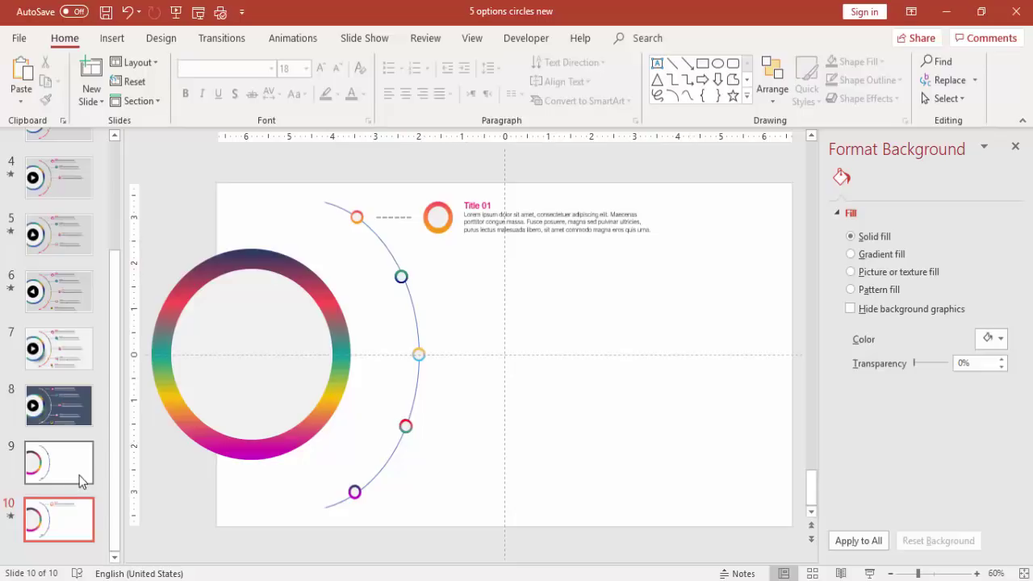
# Duplicate slide 10 as slide 11 and enlarge the teal marker to 0.7 inches, right of the arc.
pyautogui.rightClick(79, 519)
pyautogui.click(136, 350)
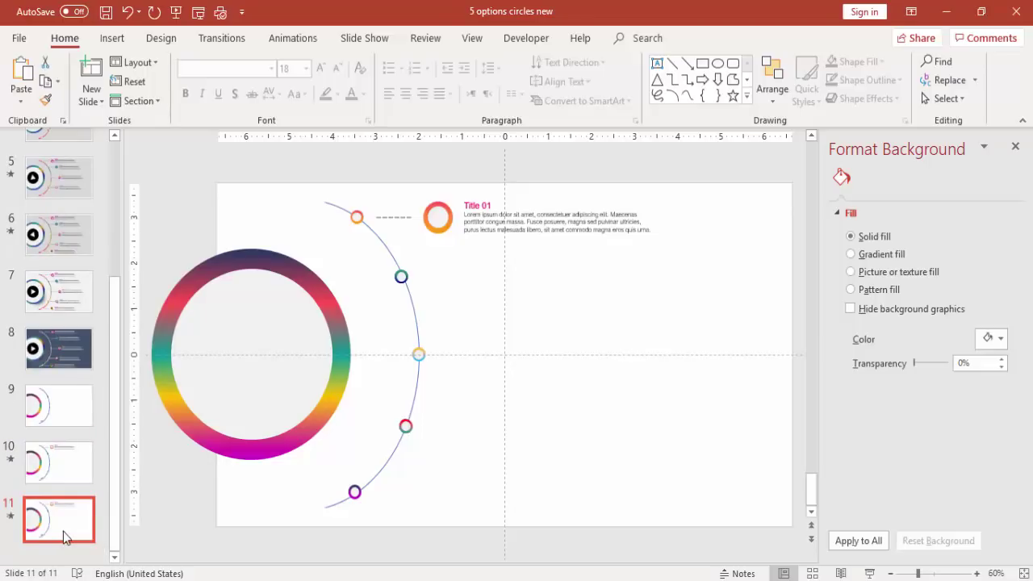
pyautogui.click(401, 276)
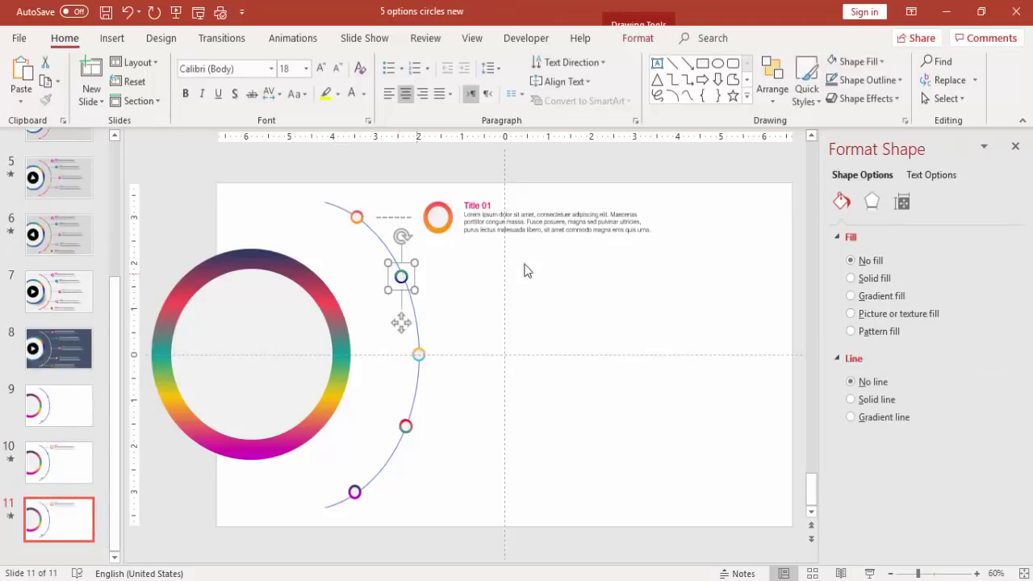
pyautogui.click(637, 38)
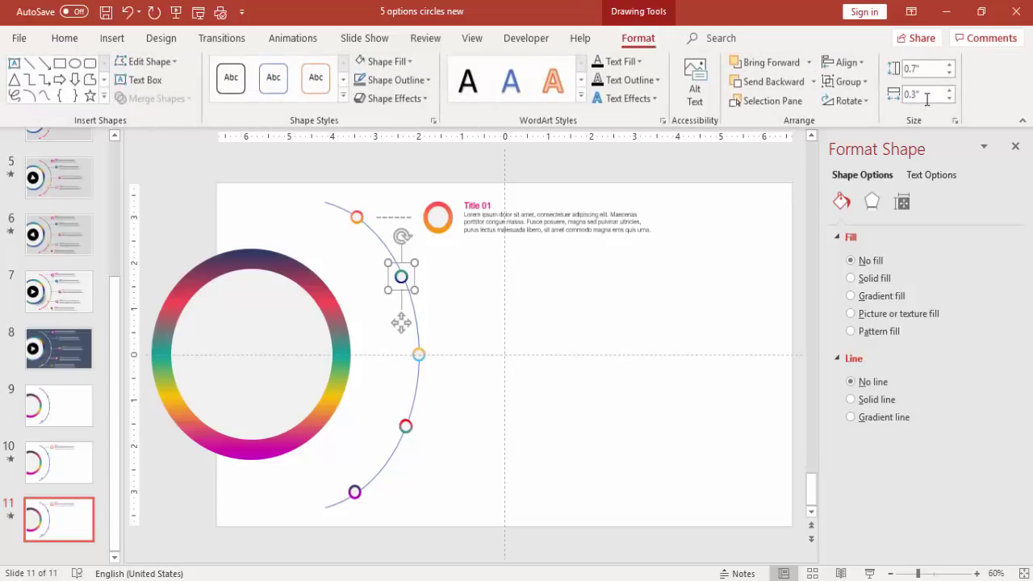
pyautogui.click(927, 95)
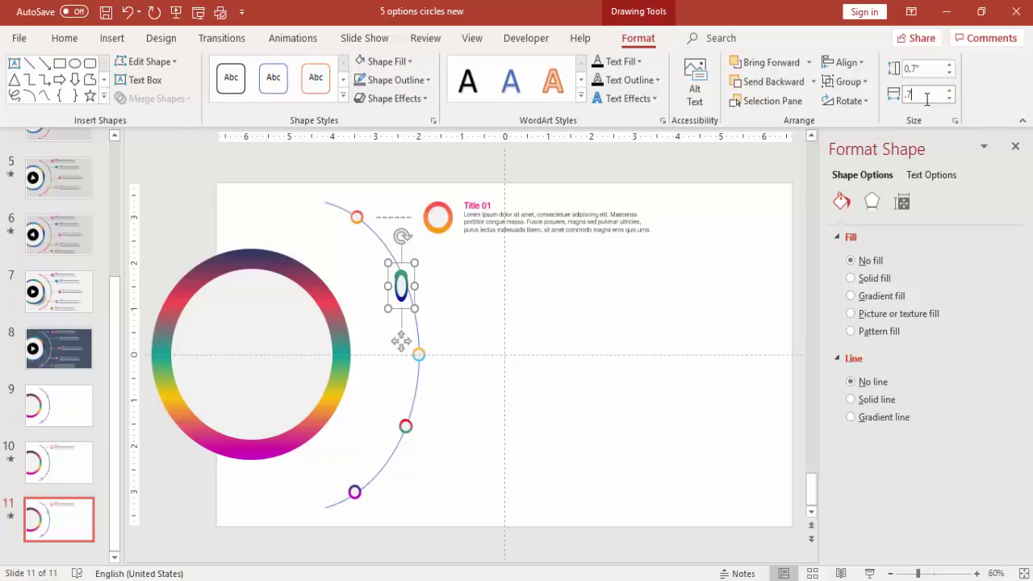
pyautogui.press('Return')
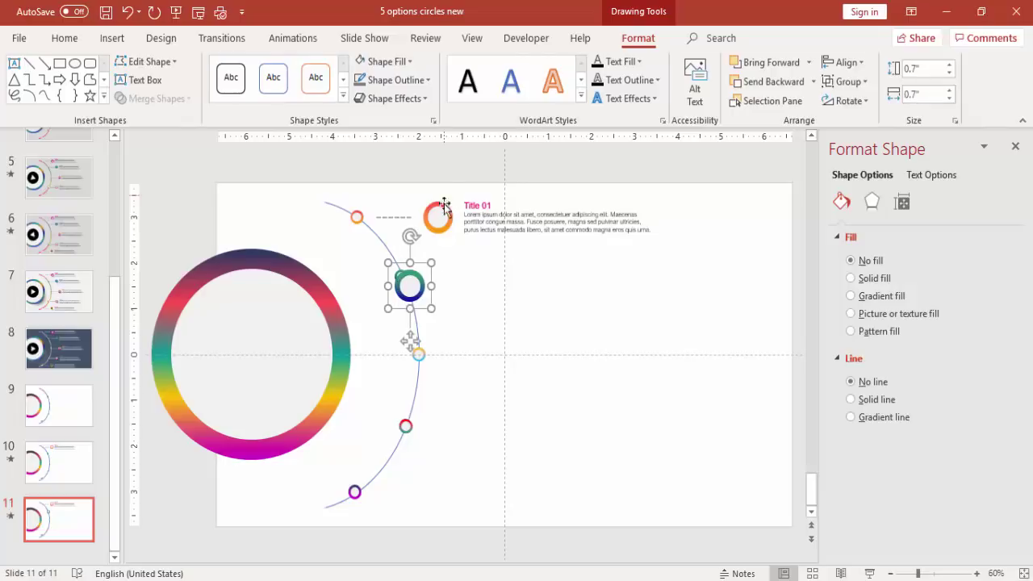
pyautogui.moveTo(411, 286); pyautogui.dragTo(463, 277)
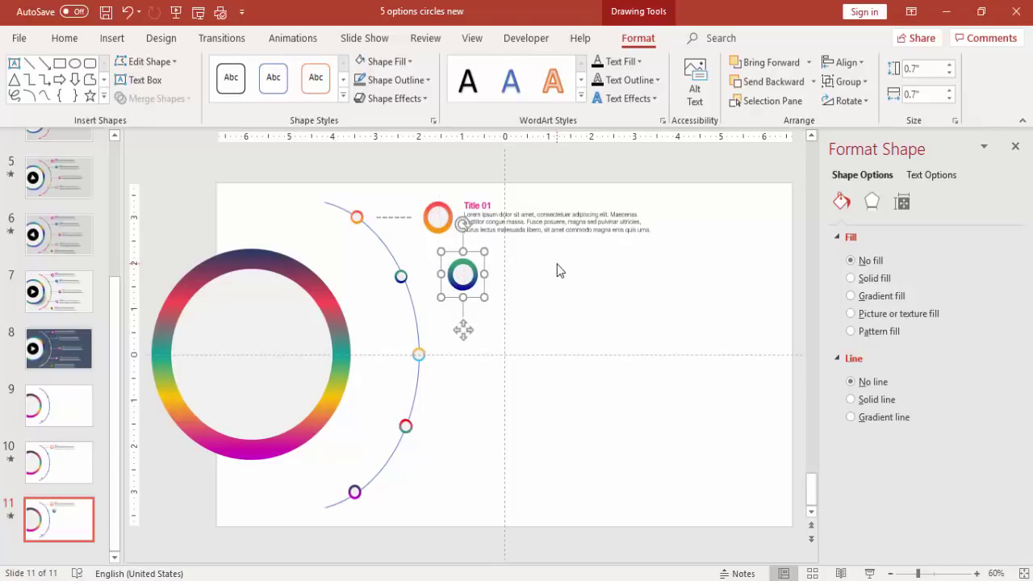
pyautogui.click(557, 264)
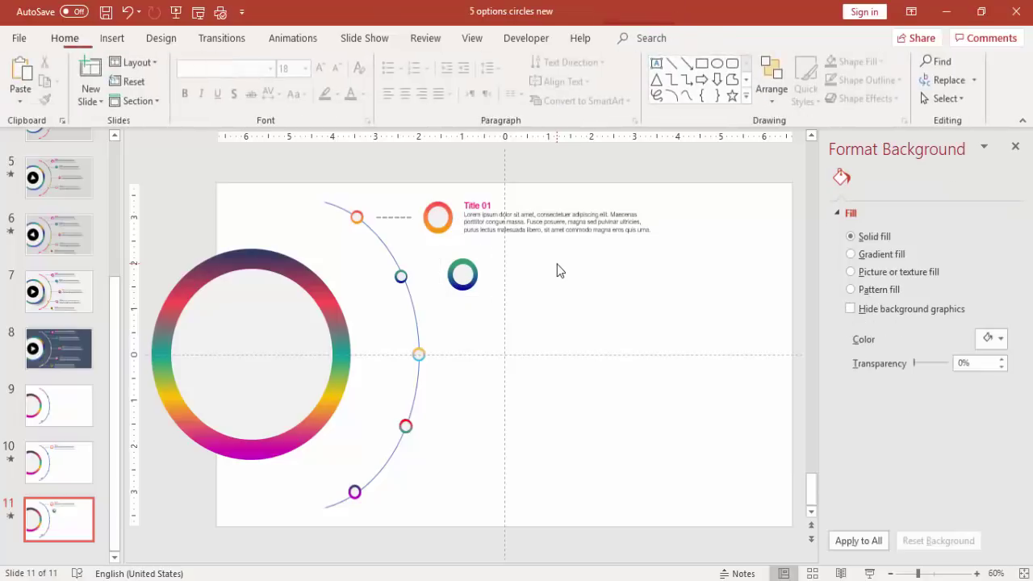
# Ctrl-drag copies of the Title 01 text box and dashed line down beside the teal ring's marker.
pyautogui.click(599, 207)
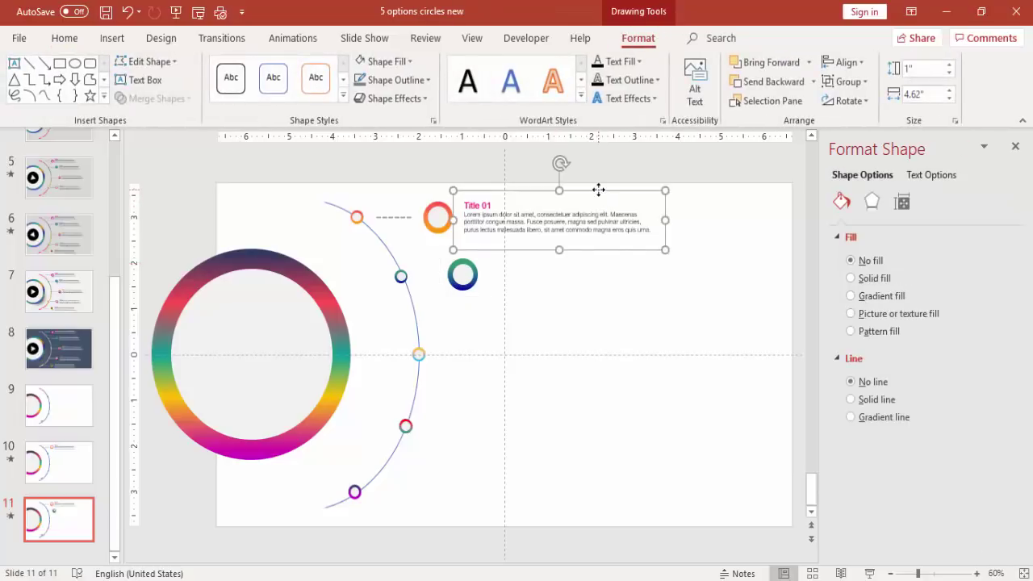
pyautogui.moveTo(635, 192); pyautogui.dragTo(657, 248)
pyautogui.click(406, 218)
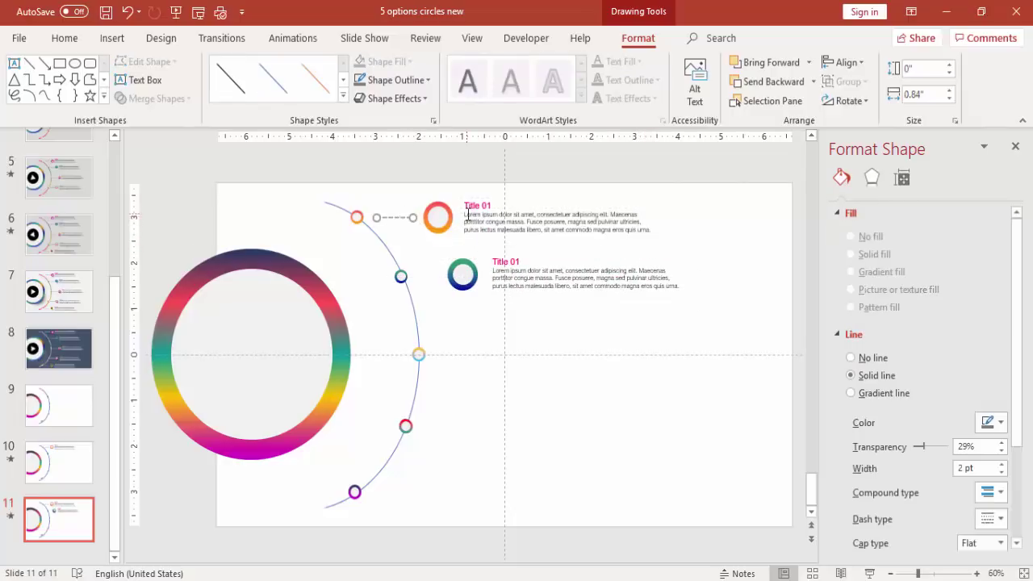
pyautogui.moveTo(400, 219)
pyautogui.mouseDown()
pyautogui.moveTo(439, 279)
pyautogui.moveTo(427, 277)
pyautogui.mouseUp()
pyautogui.click(75, 474)
pyautogui.click(74, 419)
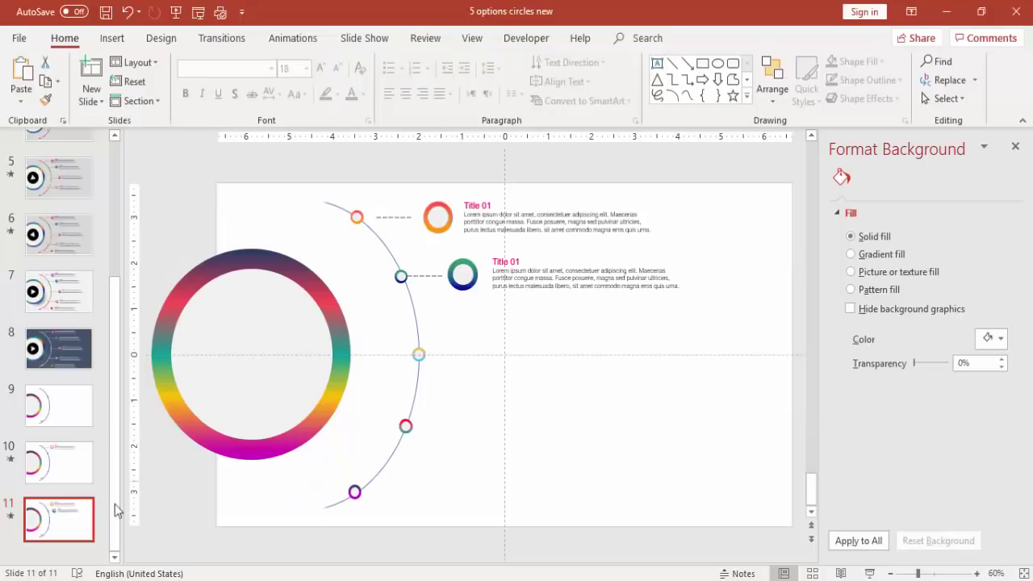
# Duplicate slide 11 and enlarge the middle arc marker to a 0.7" x 0.7" ring, moved right.
pyautogui.rightClick(84, 523)
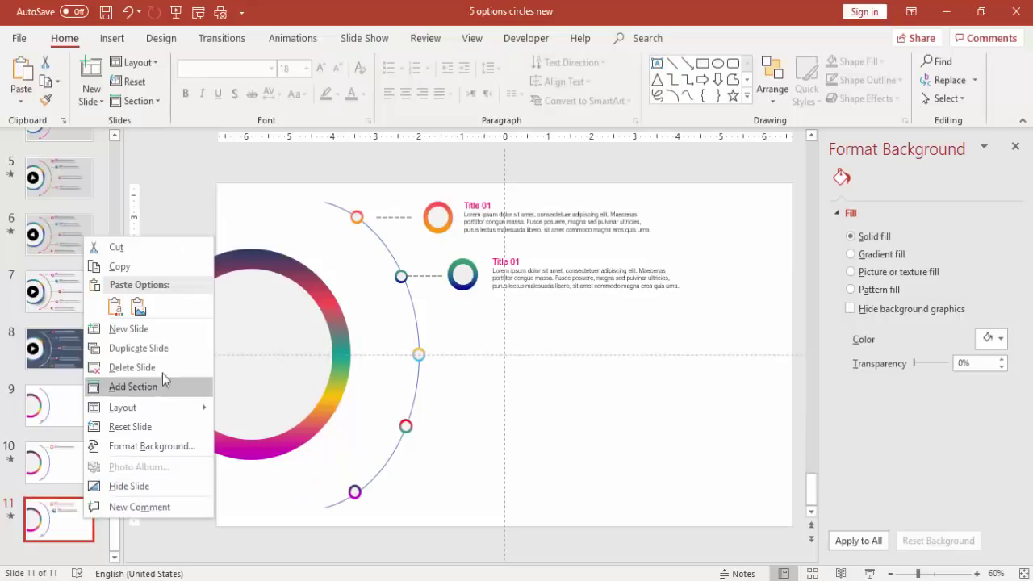
pyautogui.click(150, 348)
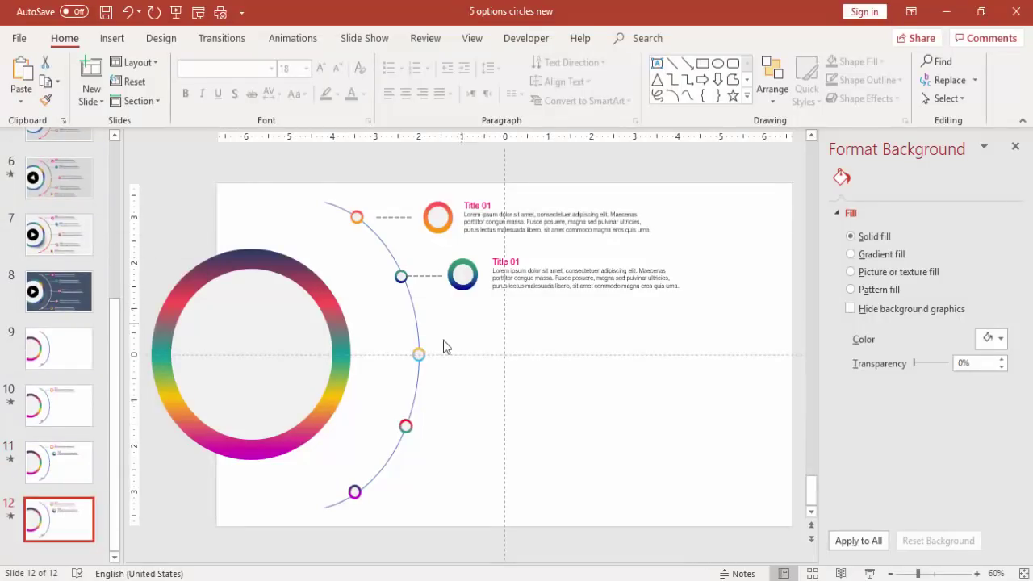
pyautogui.click(421, 357)
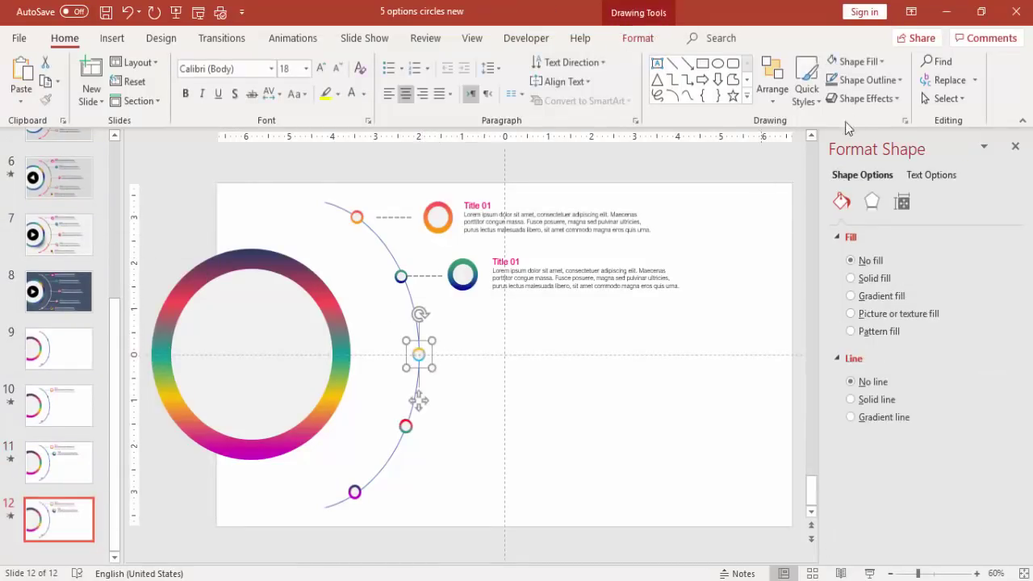
pyautogui.click(646, 38)
pyautogui.click(934, 74)
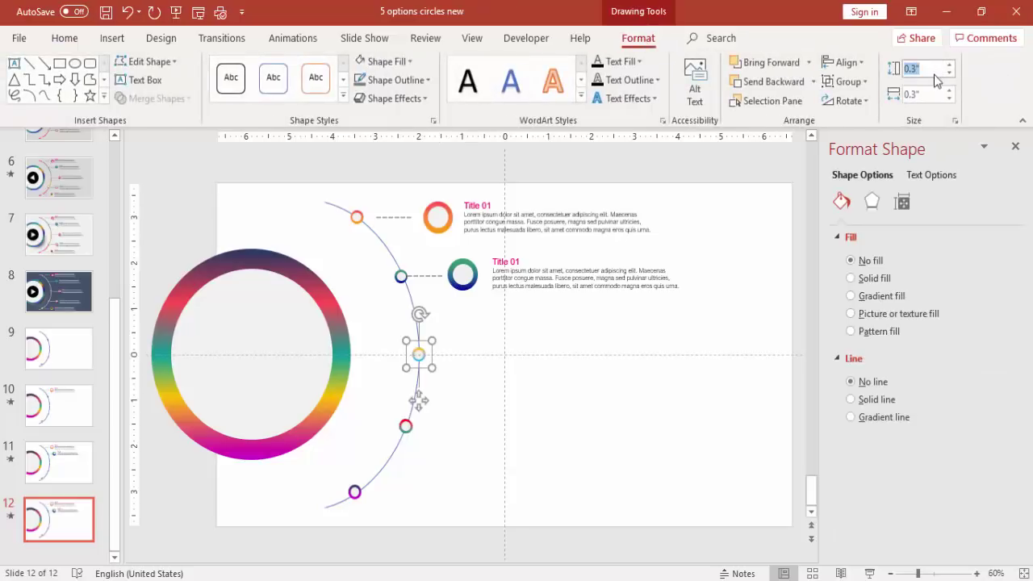
pyautogui.write('.7')
pyautogui.press('Tab')
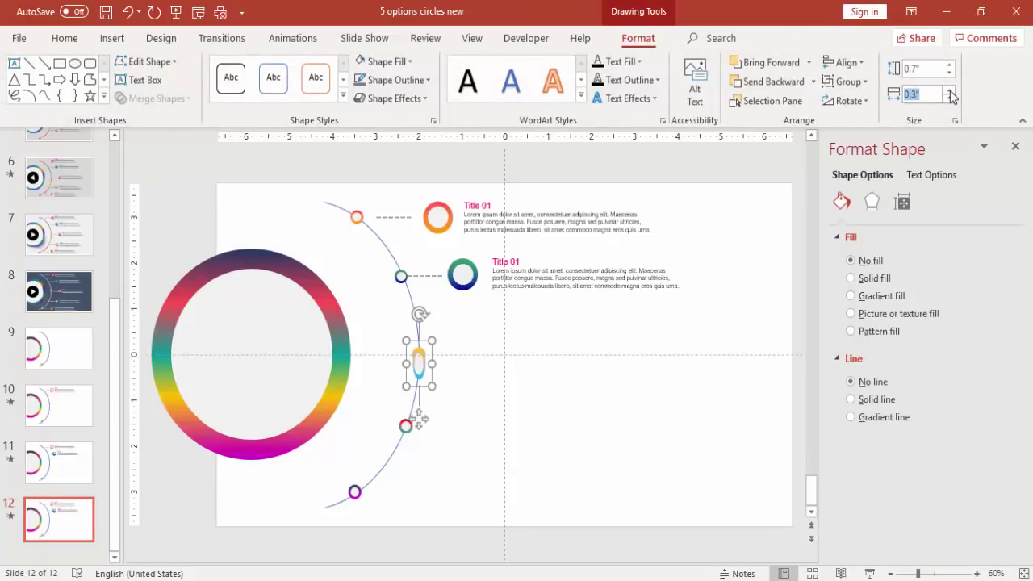
pyautogui.press('Return')
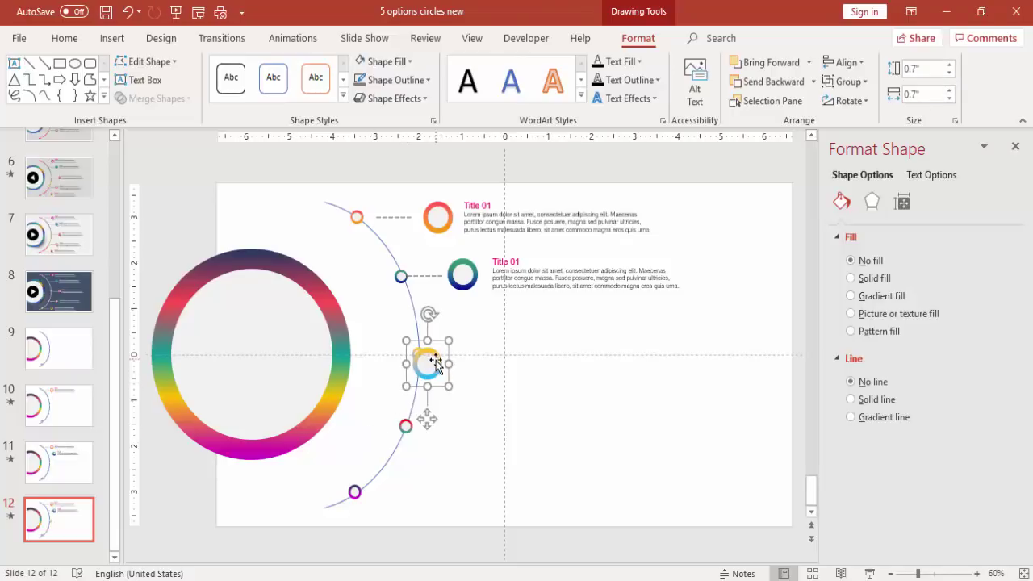
pyautogui.moveTo(428, 364); pyautogui.dragTo(487, 355)
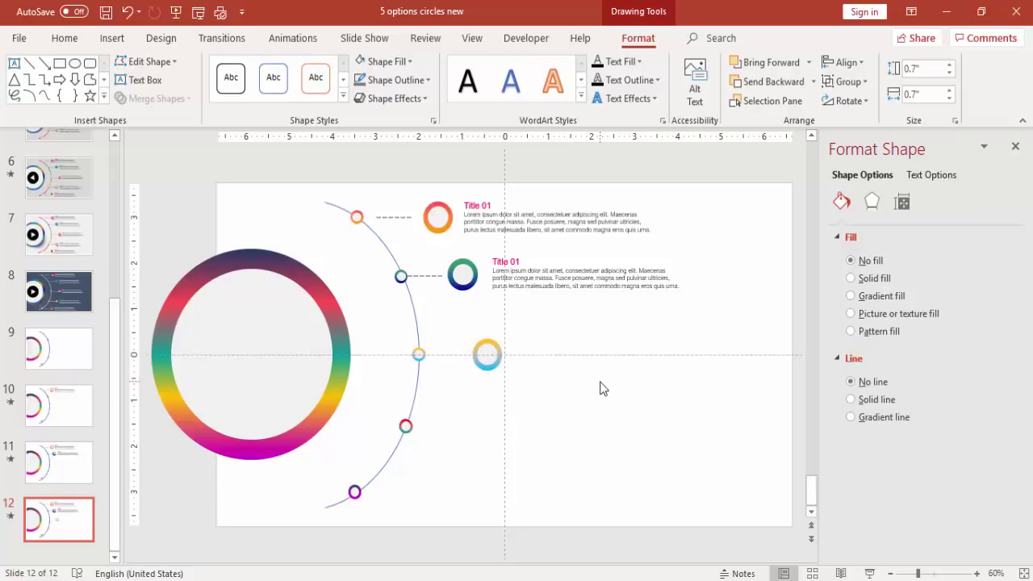
pyautogui.click(603, 388)
# Copy the Title 01 text box and dashed connector down beside the yellow-blue ring.
pyautogui.click(575, 260)
pyautogui.moveTo(574, 260); pyautogui.dragTo(571, 248)
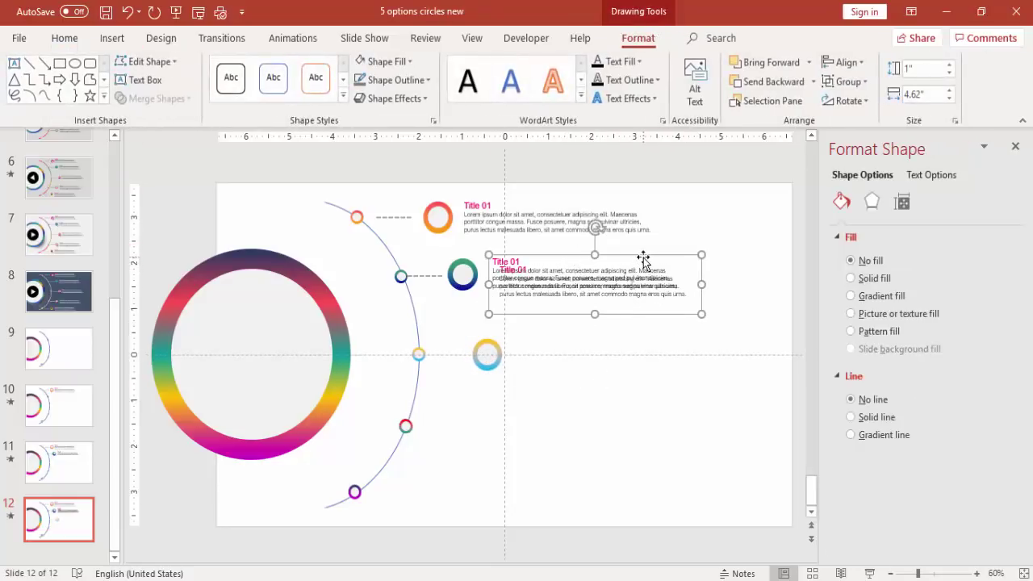
pyautogui.moveTo(641, 259); pyautogui.dragTo(658, 330)
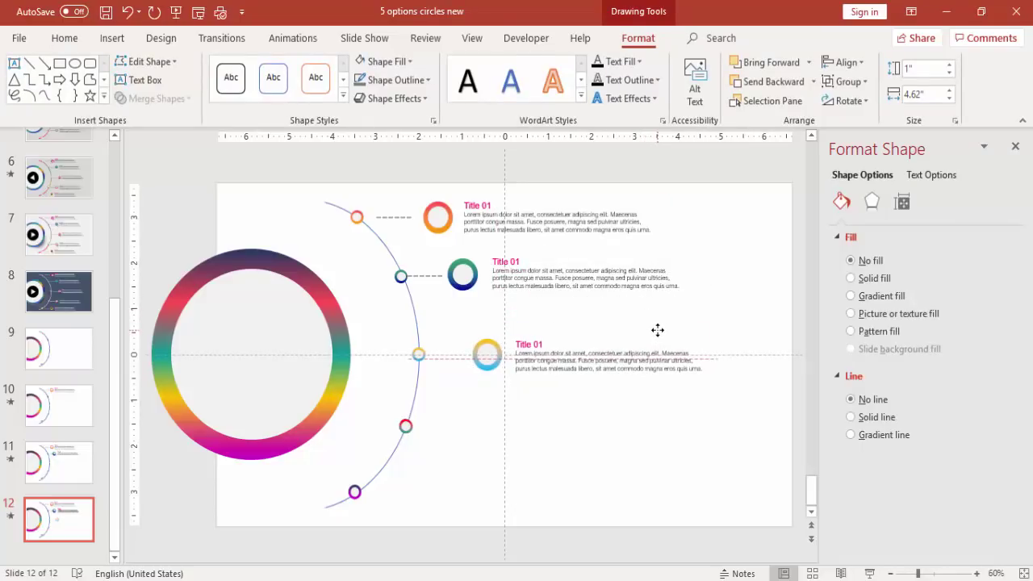
pyautogui.click(432, 281)
pyautogui.moveTo(432, 280); pyautogui.dragTo(434, 289)
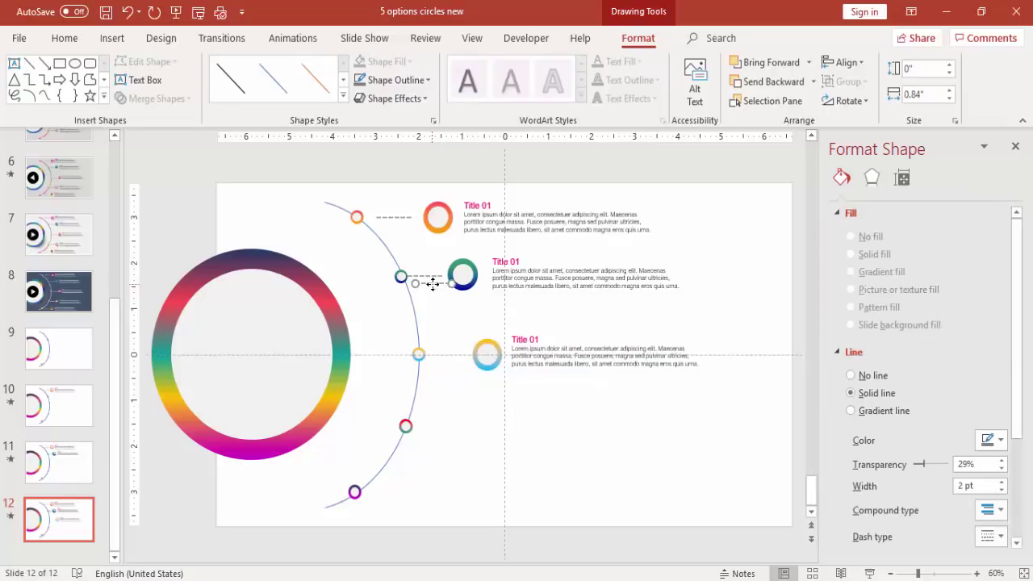
pyautogui.moveTo(434, 284); pyautogui.dragTo(450, 354)
pyautogui.click(476, 398)
pyautogui.click(65, 348)
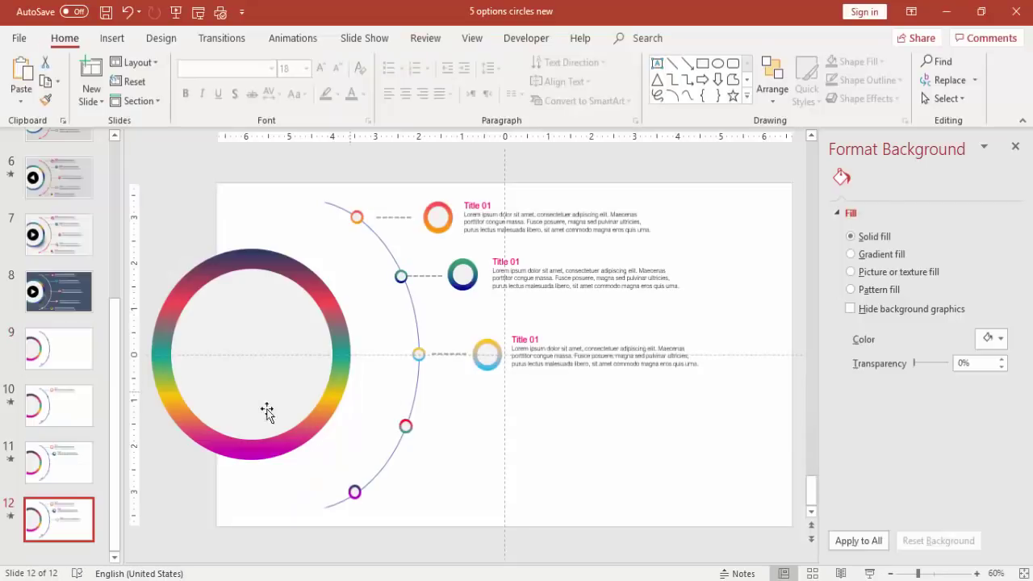
# Duplicate slide 12 twice, creating slides 13 and 14.
pyautogui.rightClick(80, 518)
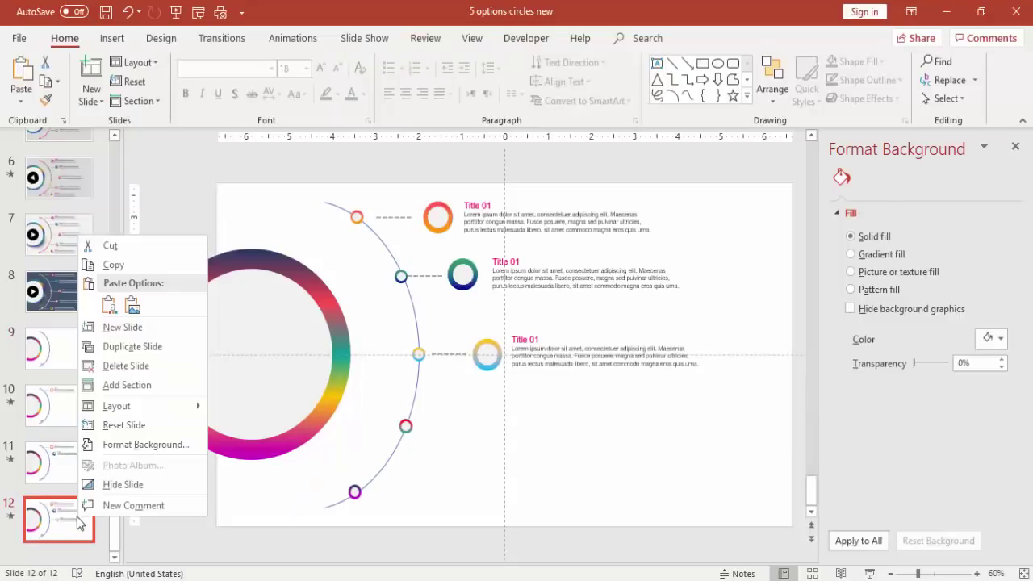
pyautogui.click(150, 347)
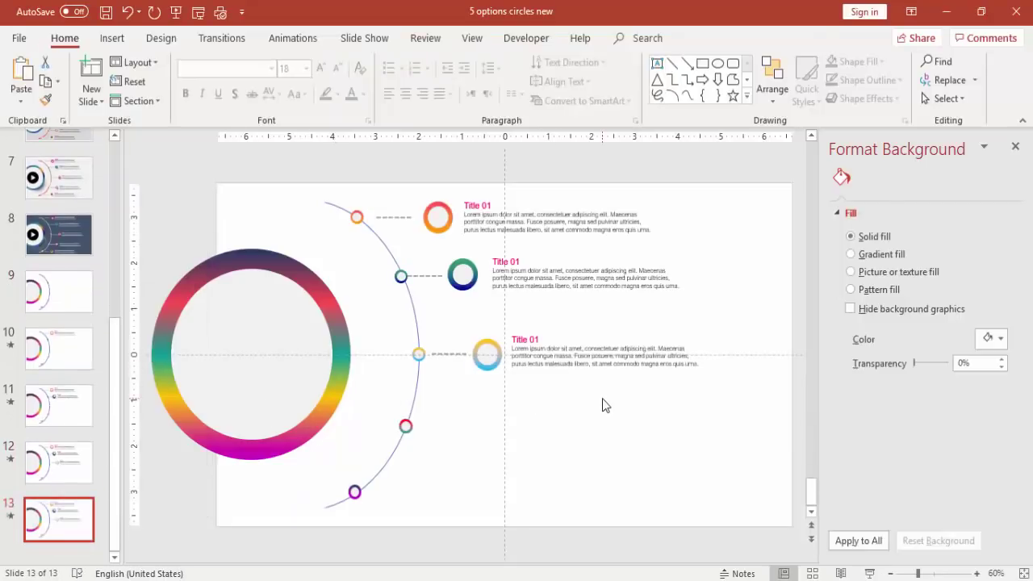
pyautogui.rightClick(57, 517)
pyautogui.click(121, 355)
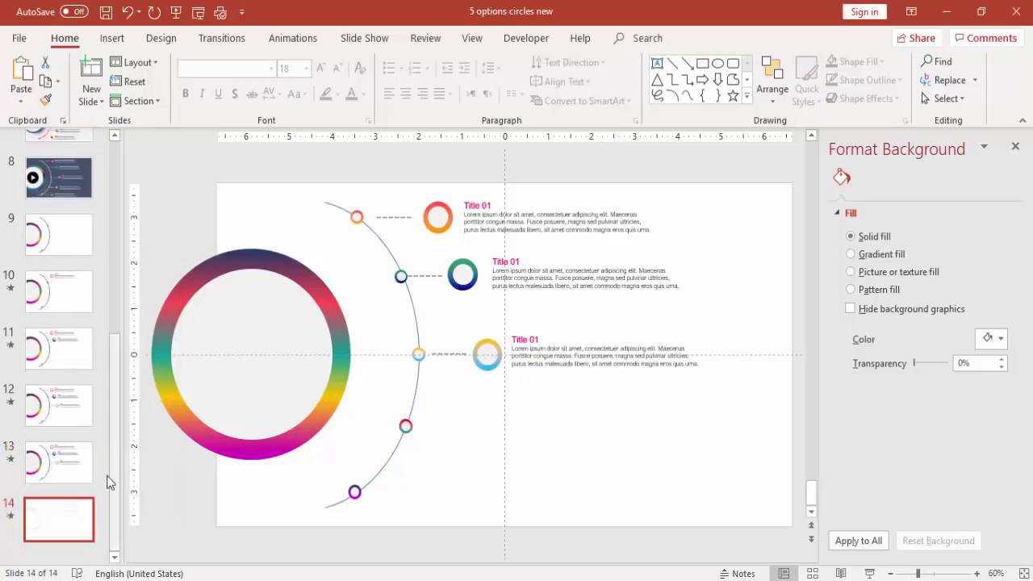
# On slide 14, enlarge the red arc marker to 0.7" x 0.7" and move it right of the arc.
pyautogui.click(407, 426)
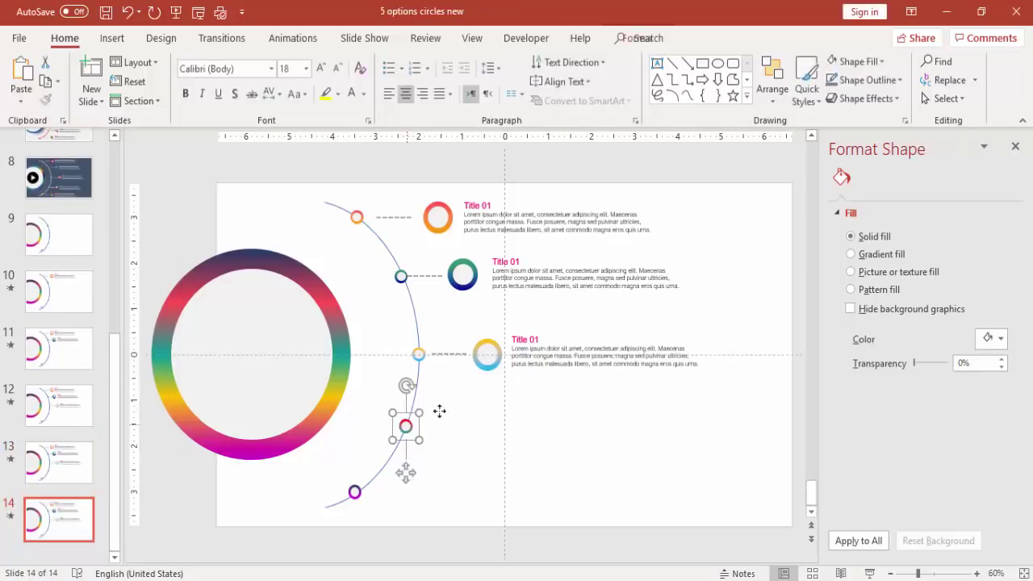
pyautogui.click(638, 39)
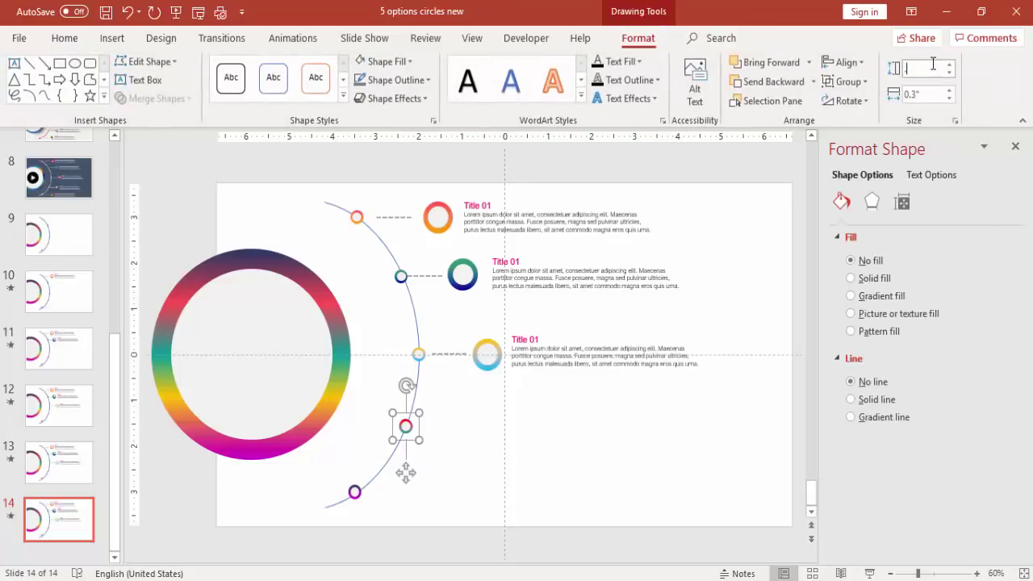
pyautogui.click(931, 94)
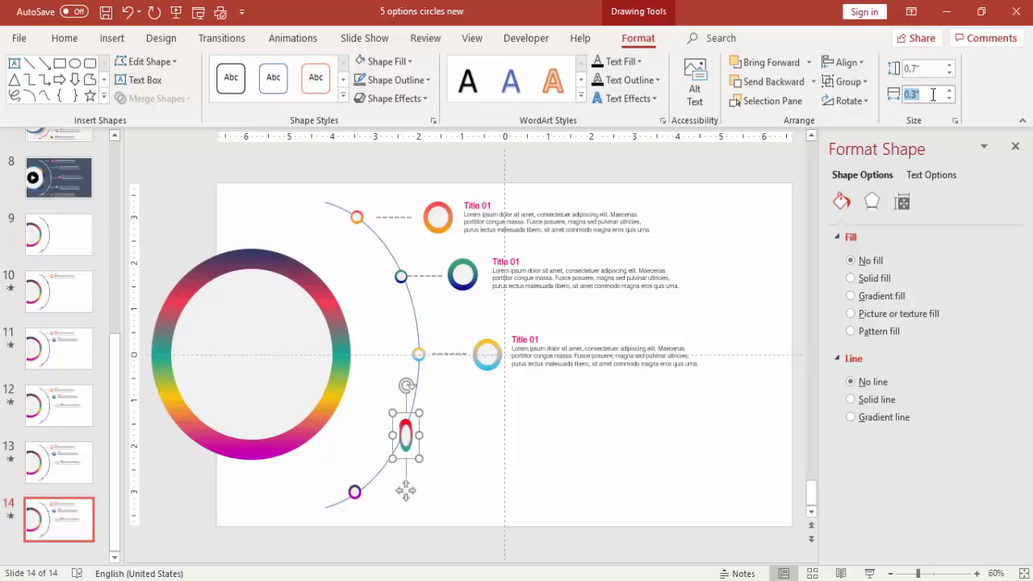
pyautogui.write('.7')
pyautogui.press('Return')
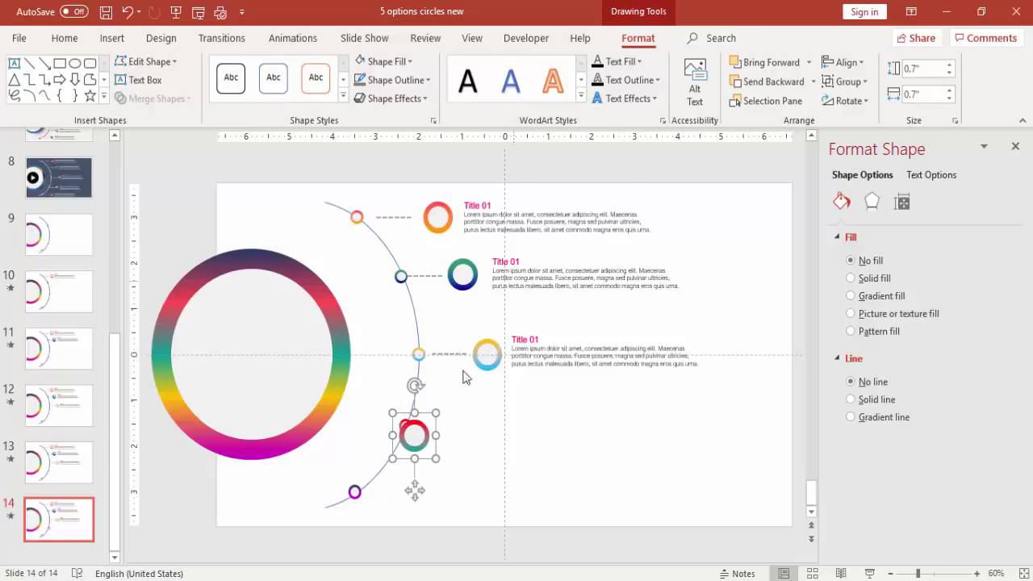
pyautogui.moveTo(418, 434); pyautogui.dragTo(477, 417)
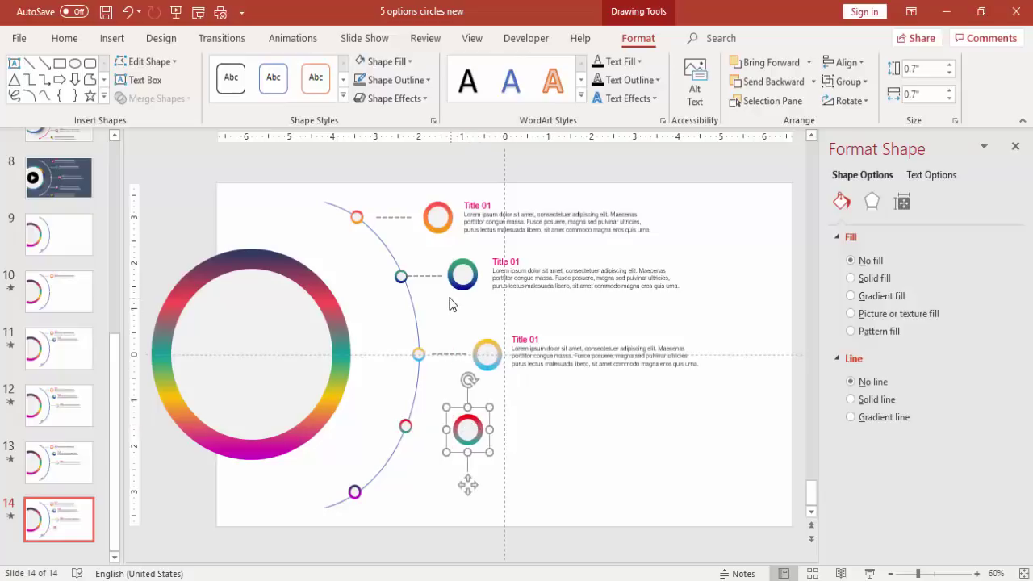
# Add a dashed connector copy and a duplicated Title 01 text box beside the red ring.
pyautogui.click(445, 354)
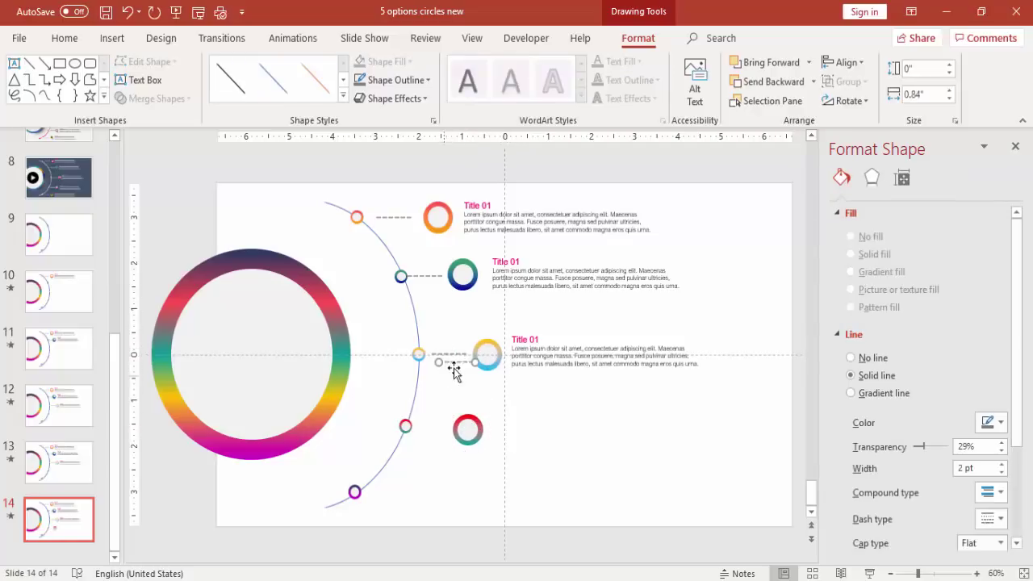
pyautogui.moveTo(445, 389); pyautogui.dragTo(434, 431)
pyautogui.click(431, 430)
pyautogui.click(570, 337)
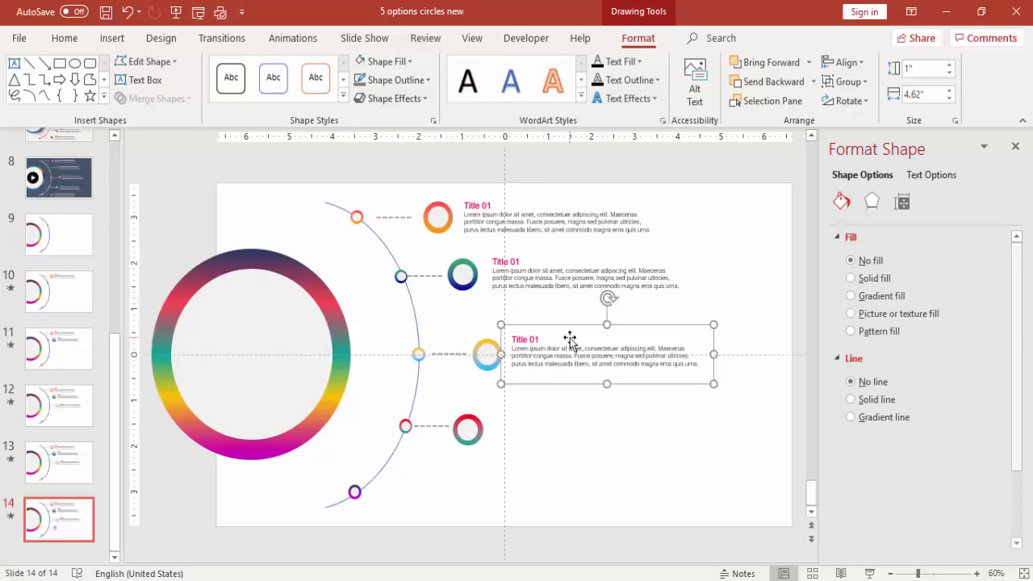
pyautogui.hotkey('ctrl', 'd')
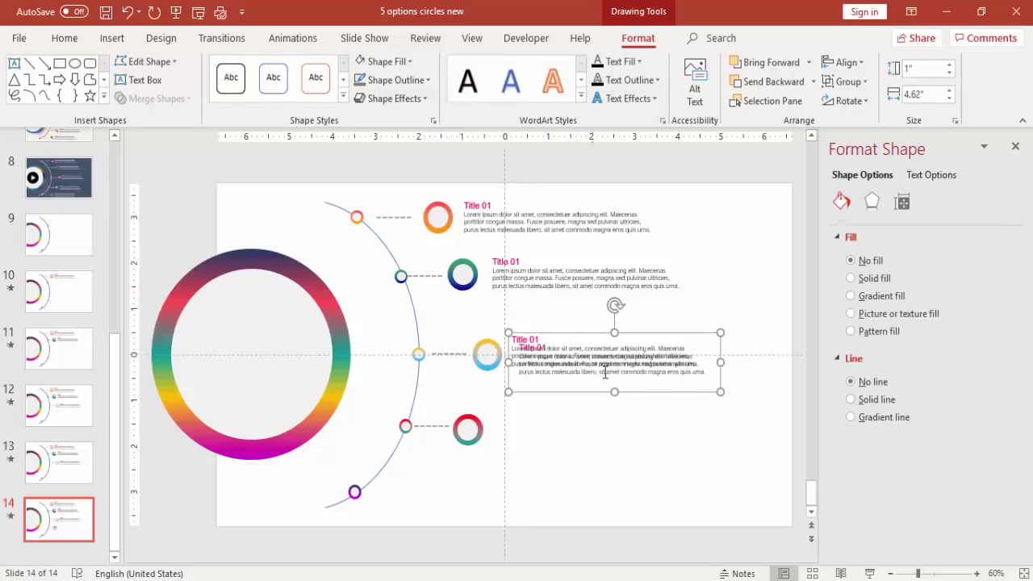
pyautogui.moveTo(600, 394); pyautogui.dragTo(574, 463)
pyautogui.click(57, 526)
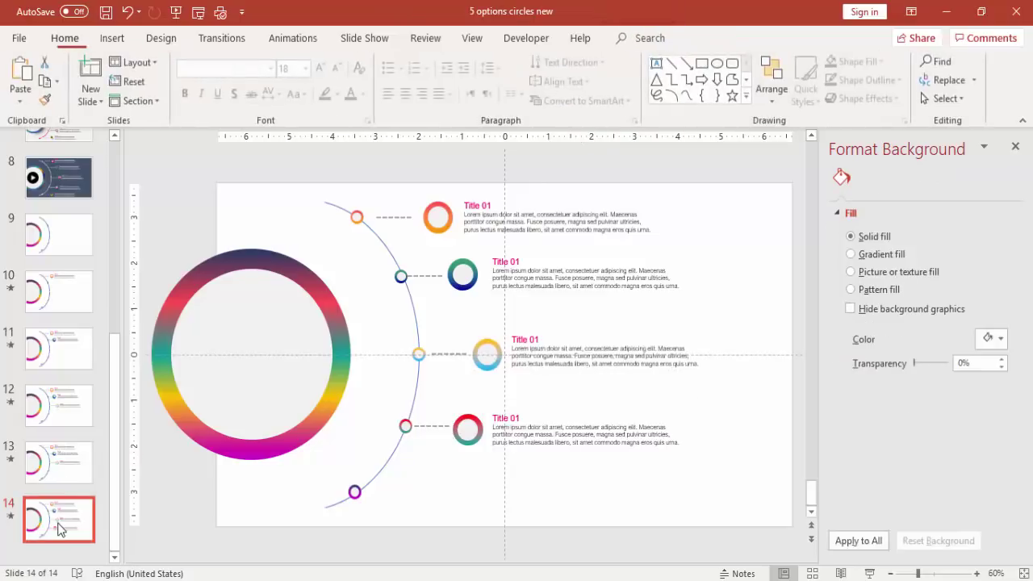
# Duplicate slide 14 and enlarge the purple bottom marker to a 0.7" x 0.7" ring, moved right.
pyautogui.rightClick(59, 523)
pyautogui.click(145, 356)
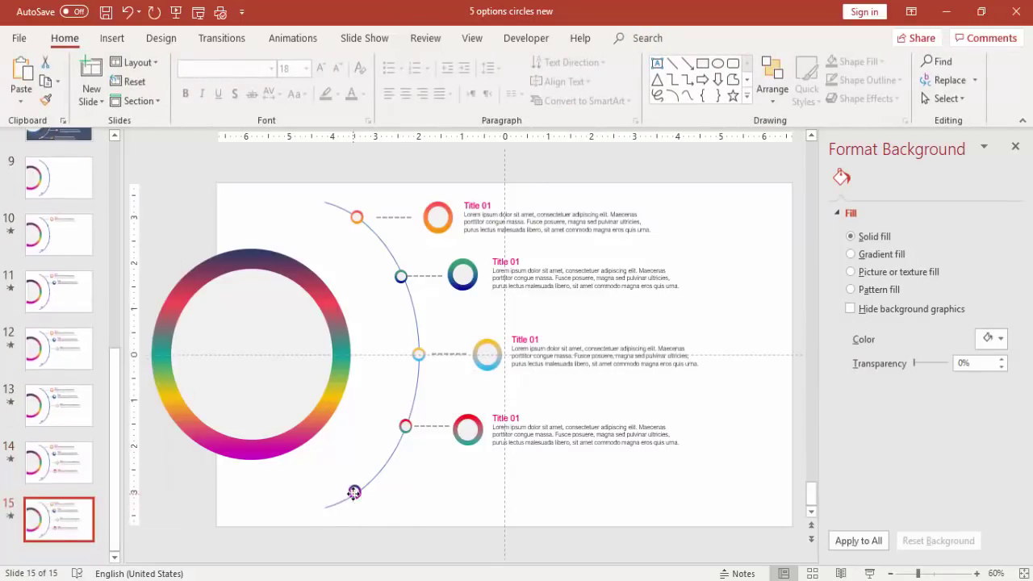
pyautogui.click(349, 496)
pyautogui.click(638, 38)
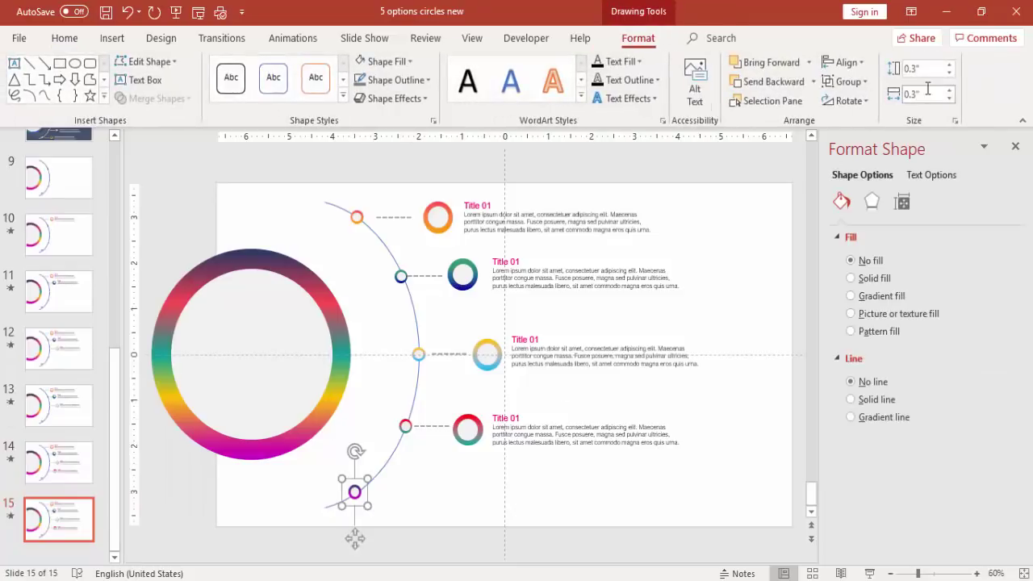
pyautogui.click(920, 70)
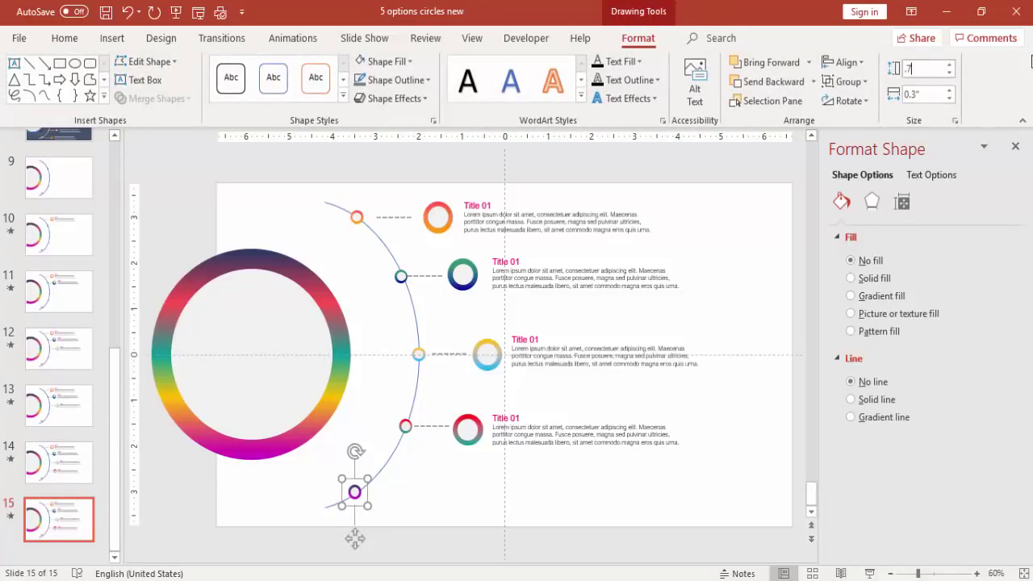
pyautogui.write('.7')
pyautogui.click(929, 95)
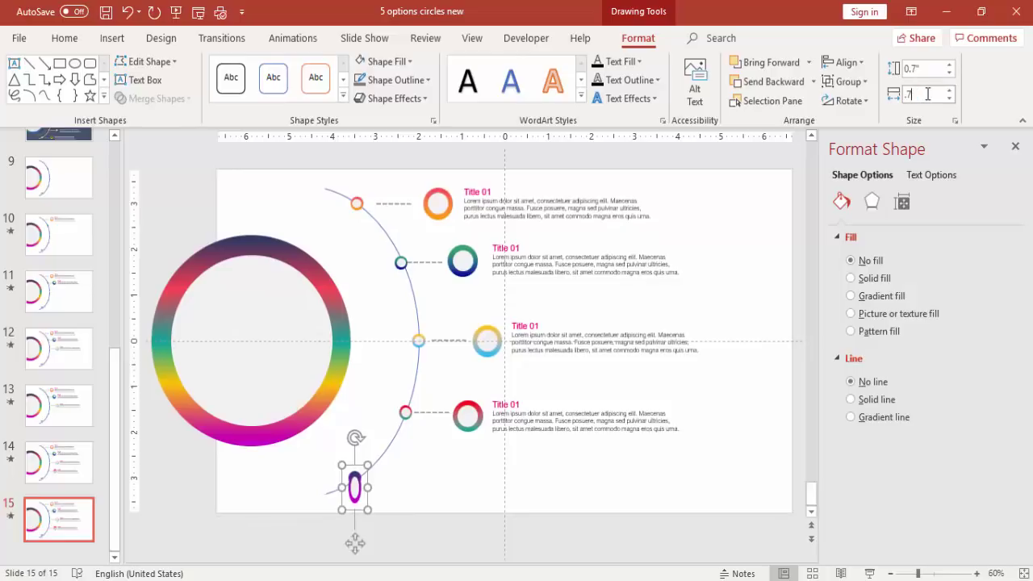
pyautogui.press('Return')
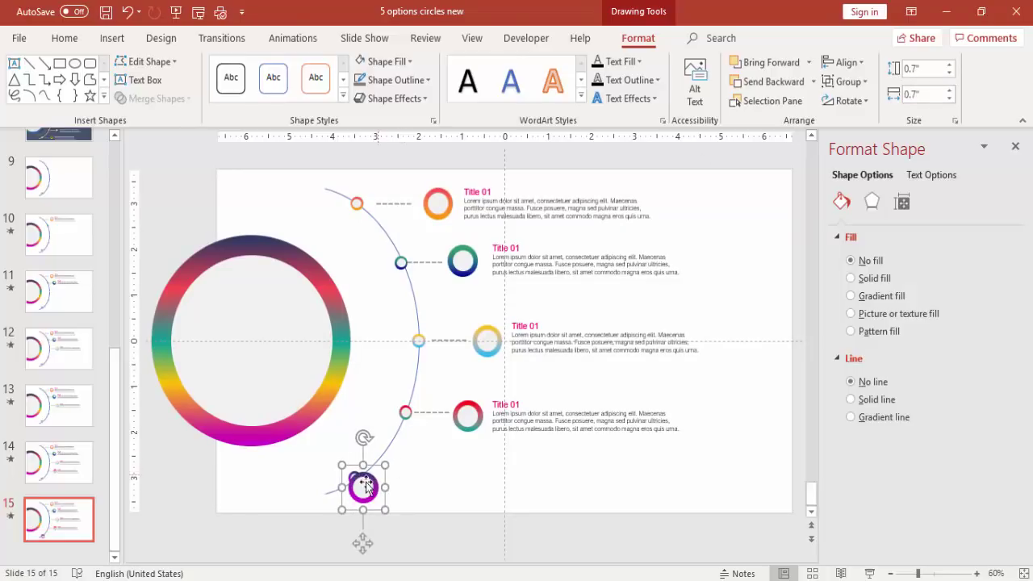
pyautogui.moveTo(368, 487); pyautogui.dragTo(425, 490)
# Copy the Title 01 text group and duplicate the dashed connector down beside the purple ring.
pyautogui.click(501, 430)
pyautogui.click(539, 406)
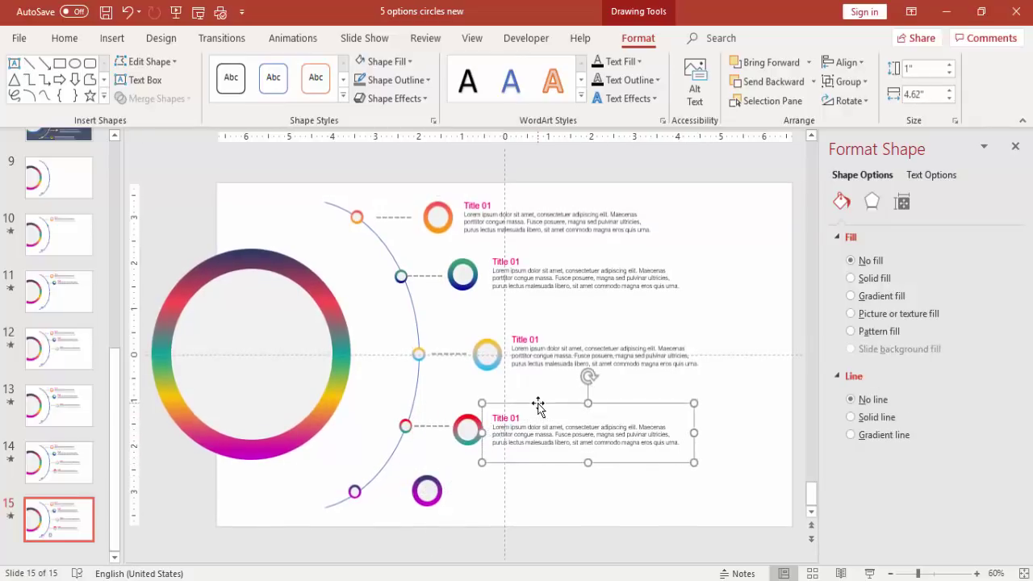
pyautogui.moveTo(618, 415); pyautogui.dragTo(577, 468)
pyautogui.click(438, 429)
pyautogui.hotkey('ctrl', 'd')
pyautogui.moveTo(446, 437); pyautogui.dragTo(395, 490)
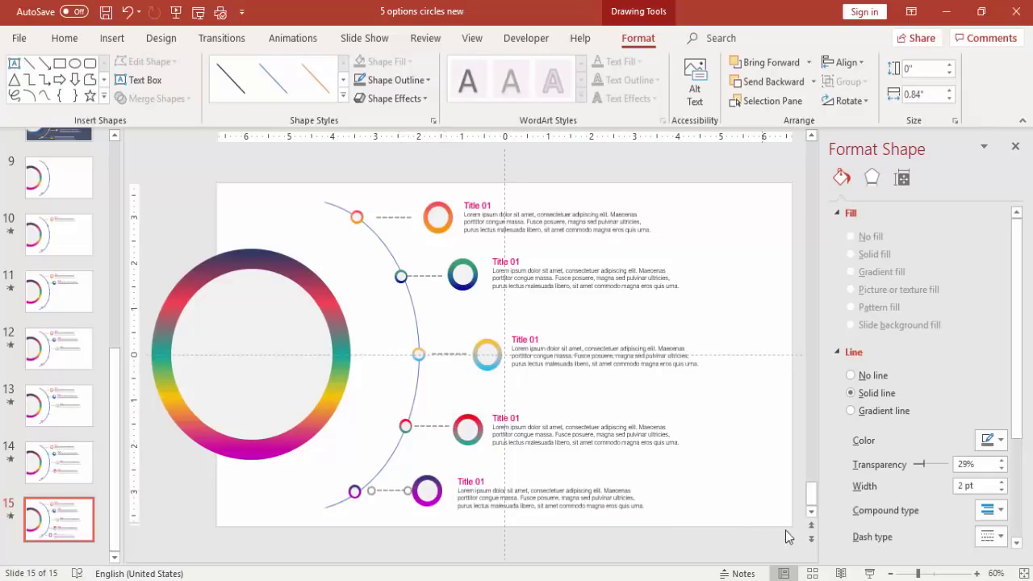